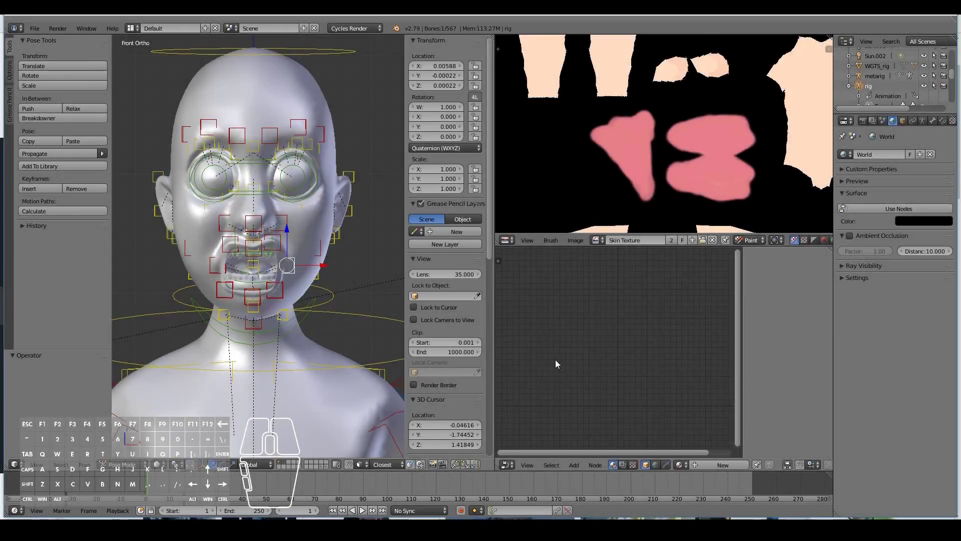
{"action": "scroll", "coordinate": [302, 330], "scroll_direction": "down", "scroll_amount": 8}
{"action": "scroll", "coordinate": [302, 329], "scroll_direction": "up", "scroll_amount": 4}
{"action": "middle_click_drag", "start_coordinate": [297, 333], "coordinate": [290, 366]}
{"action": "key", "text": "KP_1"}
{"action": "scroll", "coordinate": [289, 366], "scroll_direction": "up", "scroll_amount": 5}
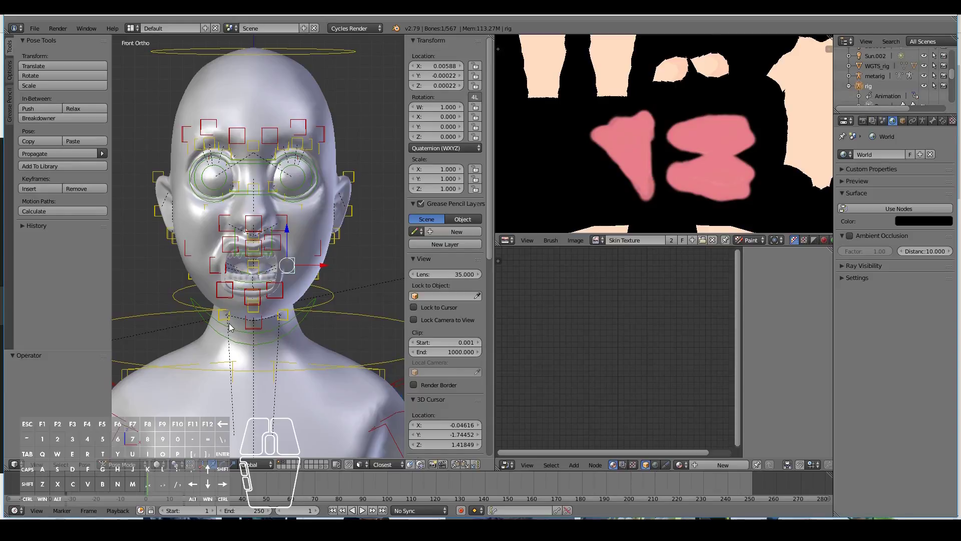
- Select all the rig's bones and clear their pose location, leaving everything deselected
{"action": "scroll", "coordinate": [280, 338], "scroll_direction": "up", "scroll_amount": 1}
{"action": "scroll", "coordinate": [280, 339], "scroll_direction": "up", "scroll_amount": 1}
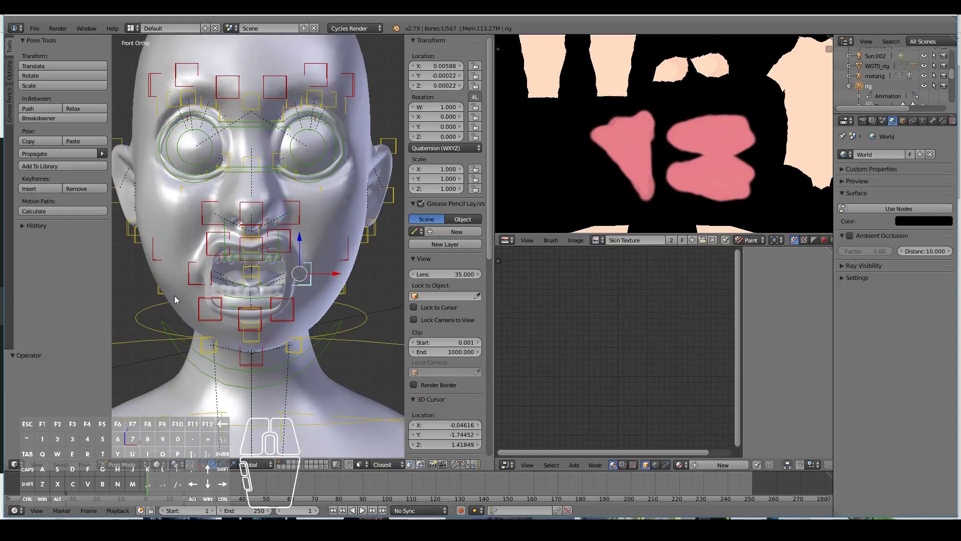
{"action": "right_click", "coordinate": [195, 280], "text": "shift"}
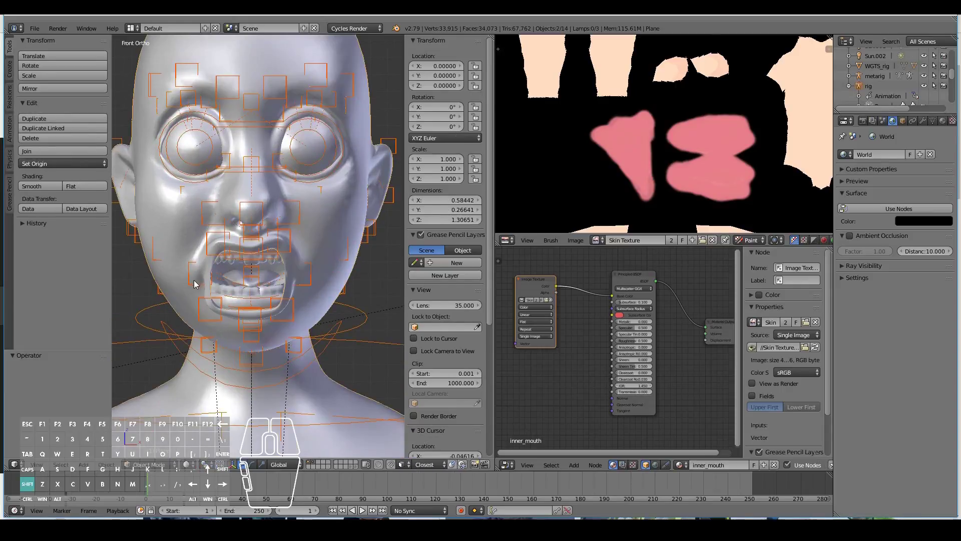
{"action": "right_click", "coordinate": [305, 281]}
{"action": "right_click", "coordinate": [309, 282]}
{"action": "right_click", "coordinate": [310, 284]}
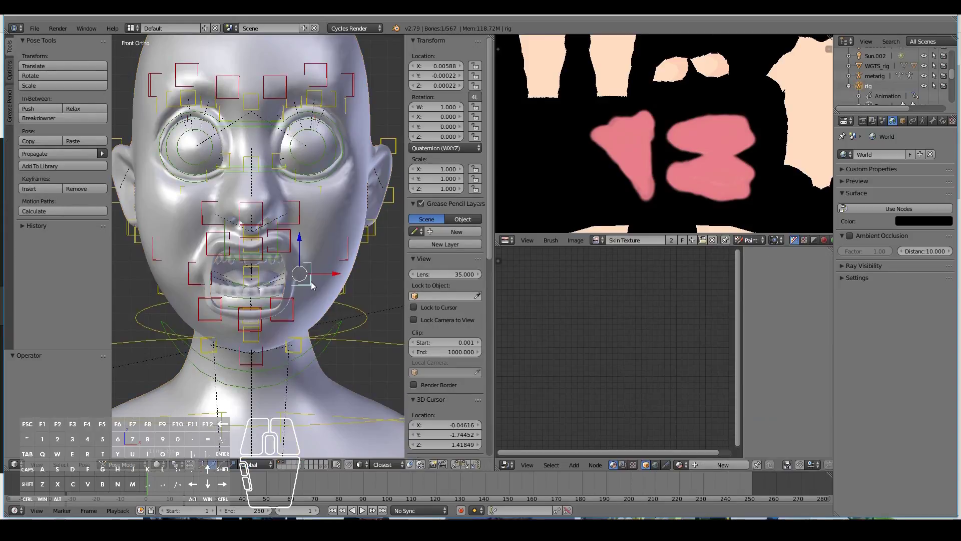
{"action": "key", "text": "a"}
{"action": "key", "text": "a"}
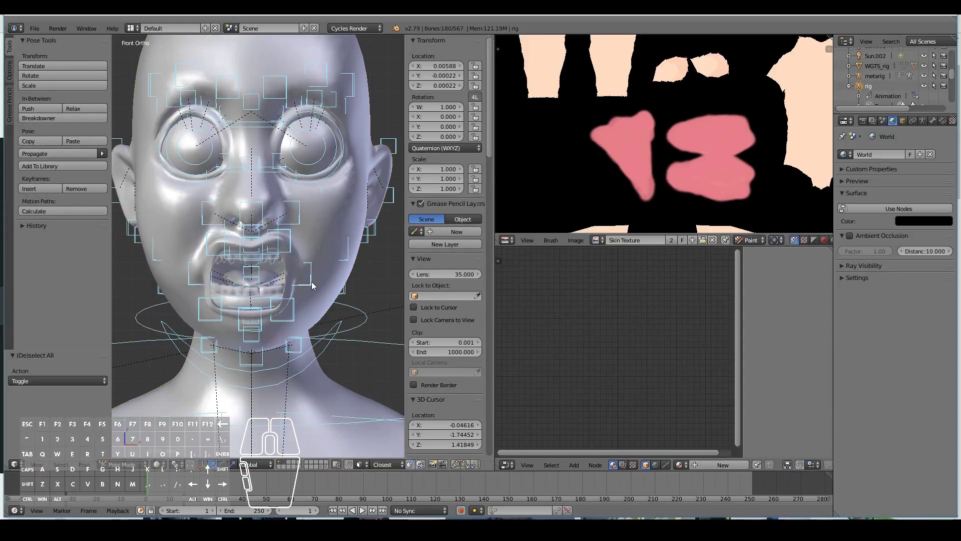
{"action": "key", "text": "alt+g"}
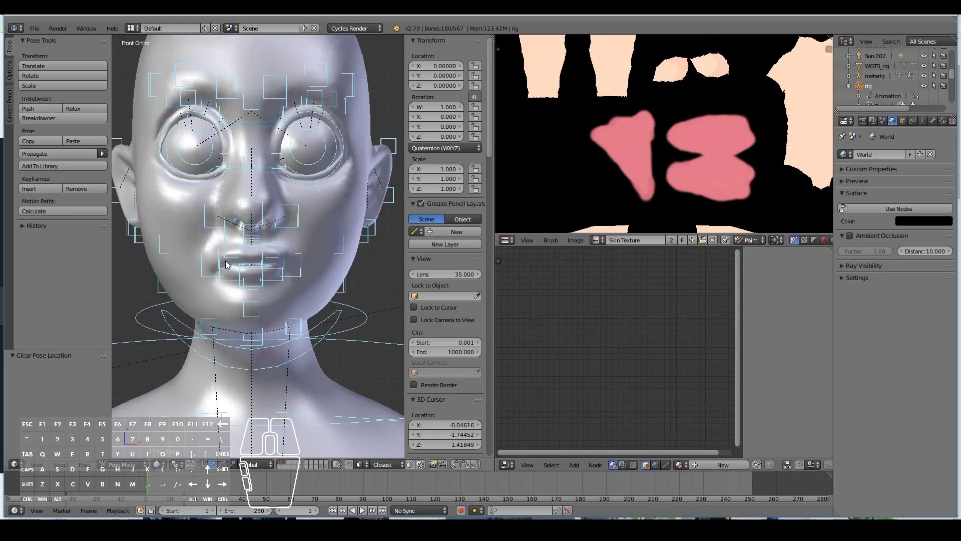
{"action": "key", "text": "a"}
- Hide the rig in the viewport and select the character's body mesh
{"action": "scroll", "coordinate": [223, 267], "scroll_direction": "down", "scroll_amount": 3}
{"action": "scroll", "coordinate": [240, 348], "scroll_direction": "down", "scroll_amount": 4}
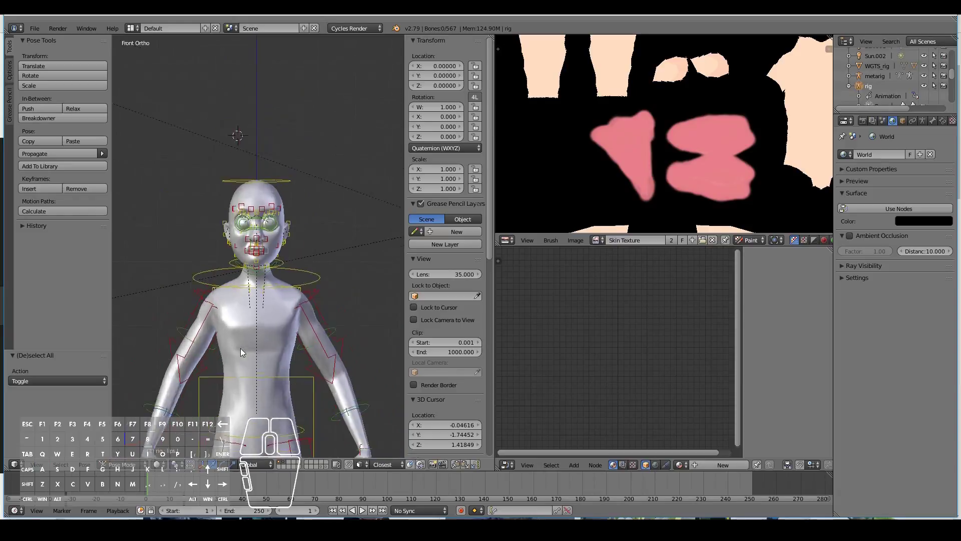
{"action": "left_click", "coordinate": [924, 86]}
{"action": "scroll", "coordinate": [330, 326], "scroll_direction": "up", "scroll_amount": 3}
{"action": "right_click", "coordinate": [319, 328]}
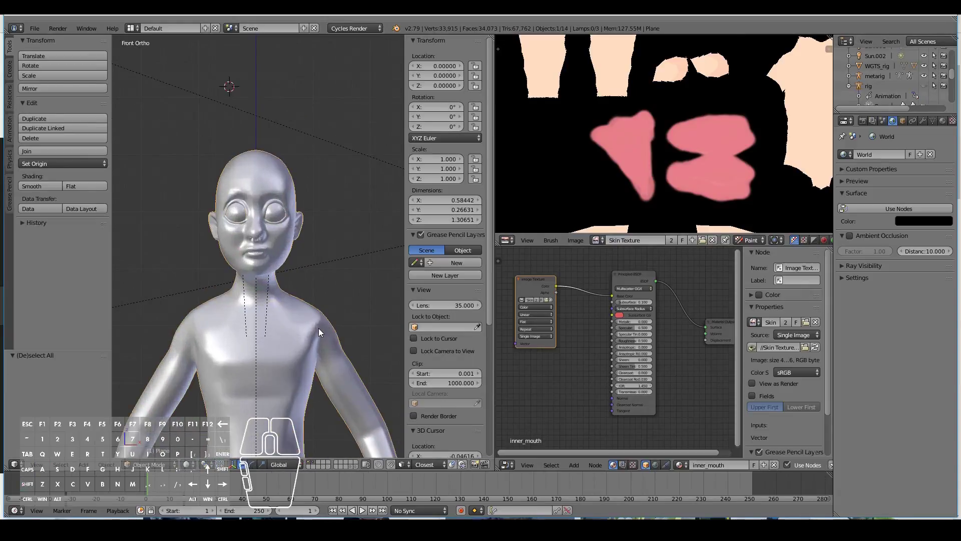
- In Edit Mode, select the edge loop around the waist and grow the selection from the hips up to the lower chest
{"action": "scroll", "coordinate": [318, 328], "scroll_direction": "down", "scroll_amount": 11, "text": "shift"}
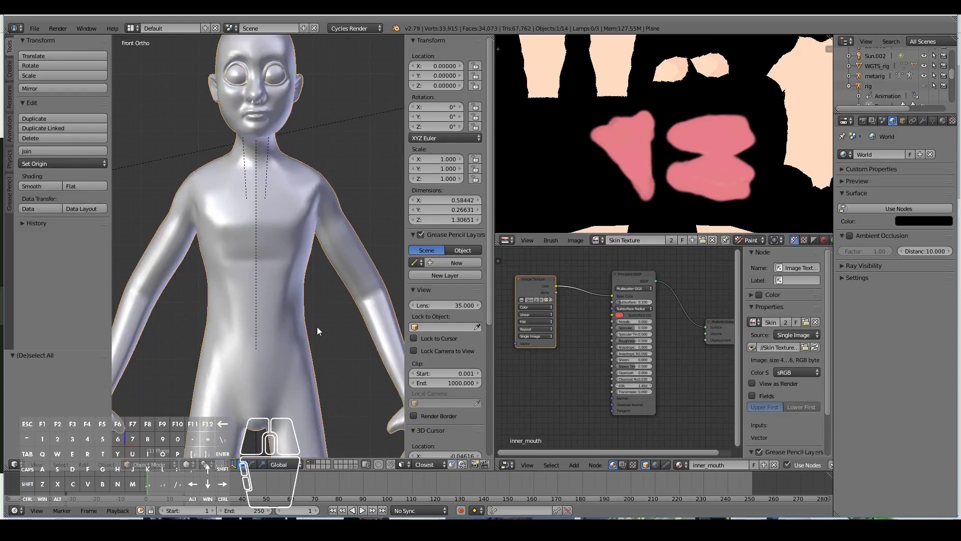
{"action": "scroll", "coordinate": [317, 327], "scroll_direction": "down", "scroll_amount": 3, "text": "ctrl"}
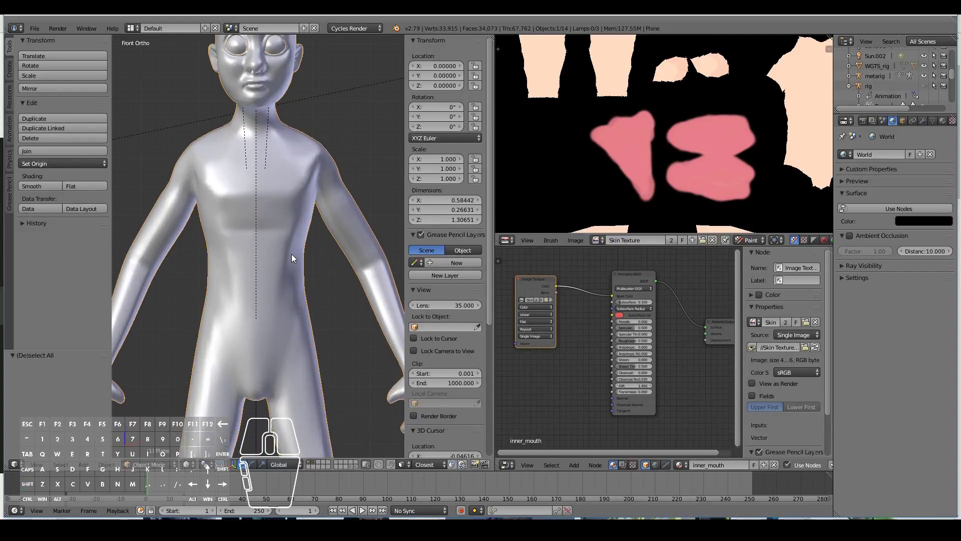
{"action": "key", "text": "Tab"}
{"action": "scroll", "coordinate": [292, 254], "scroll_direction": "up", "scroll_amount": 1}
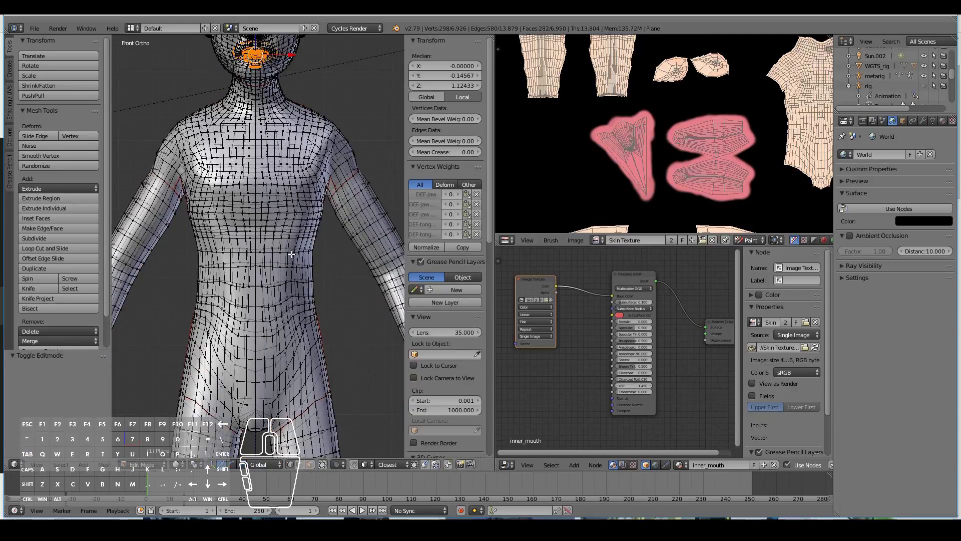
{"action": "right_click", "coordinate": [268, 266], "text": "alt"}
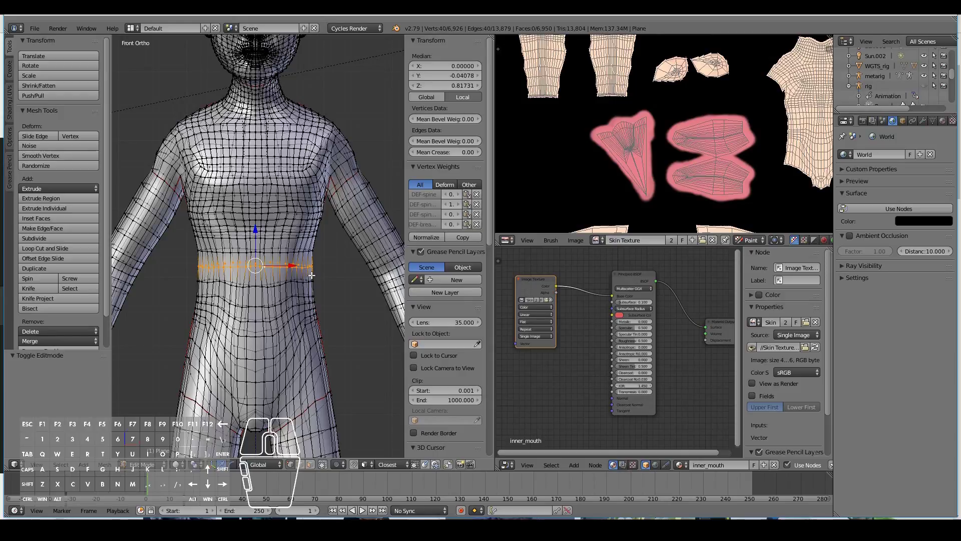
{"action": "scroll", "coordinate": [311, 275], "scroll_direction": "down", "scroll_amount": 1}
{"action": "key", "text": "ctrl+KP_Add"}
{"action": "key", "text": "ctrl+KP_Add"}
{"action": "key", "text": "ctrl+KP_Add"}
{"action": "key", "text": "ctrl+KP_Add"}
{"action": "key", "text": "ctrl+KP_Add"}
{"action": "key", "text": "ctrl+KP_Add"}
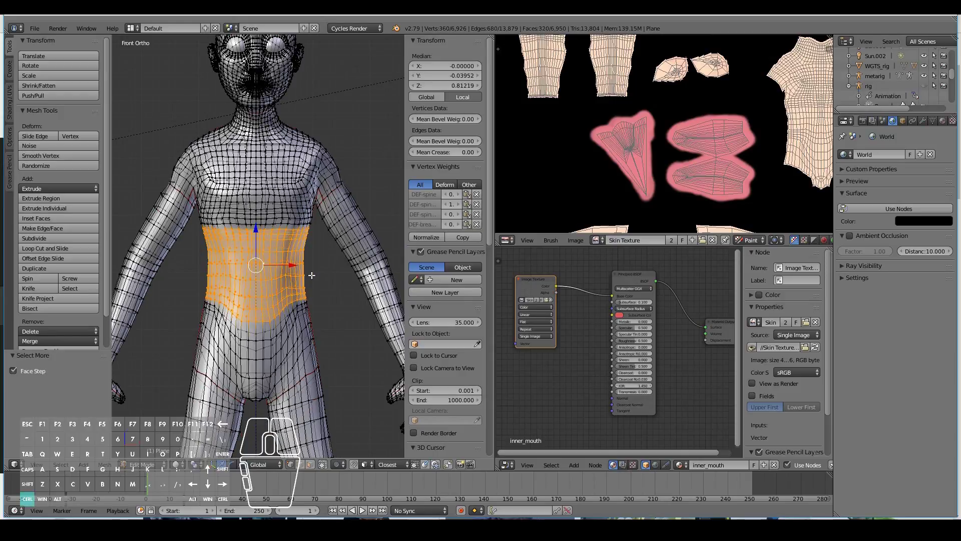
{"action": "key", "text": "ctrl+KP_Add"}
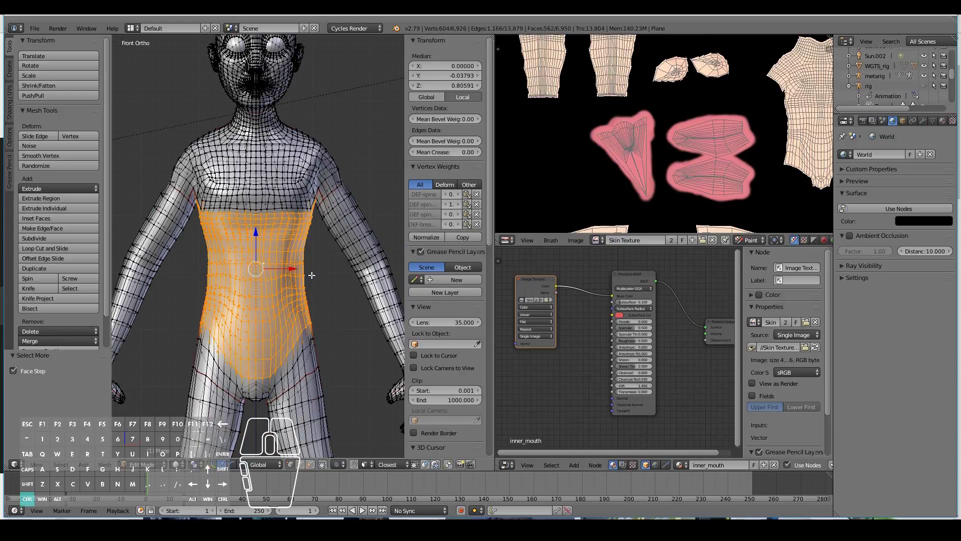
- Add the chest, shoulders and upper arms to the selection with circle select, up to the base of the neck
{"action": "scroll", "coordinate": [306, 214], "scroll_direction": "up", "scroll_amount": 2}
{"action": "key", "text": "c"}
{"action": "mouse_move", "coordinate": [340, 150]}
{"action": "left_mouse_down"}
{"action": "mouse_move", "coordinate": [323, 168]}
{"action": "mouse_move", "coordinate": [352, 143]}
{"action": "mouse_move", "coordinate": [373, 150]}
{"action": "mouse_move", "coordinate": [348, 114]}
{"action": "mouse_move", "coordinate": [340, 75]}
{"action": "mouse_move", "coordinate": [266, 173]}
{"action": "left_mouse_up"}
{"action": "mouse_move", "coordinate": [191, 174]}
{"action": "left_mouse_down"}
{"action": "mouse_move", "coordinate": [145, 103]}
{"action": "mouse_move", "coordinate": [240, 183]}
{"action": "left_mouse_up"}
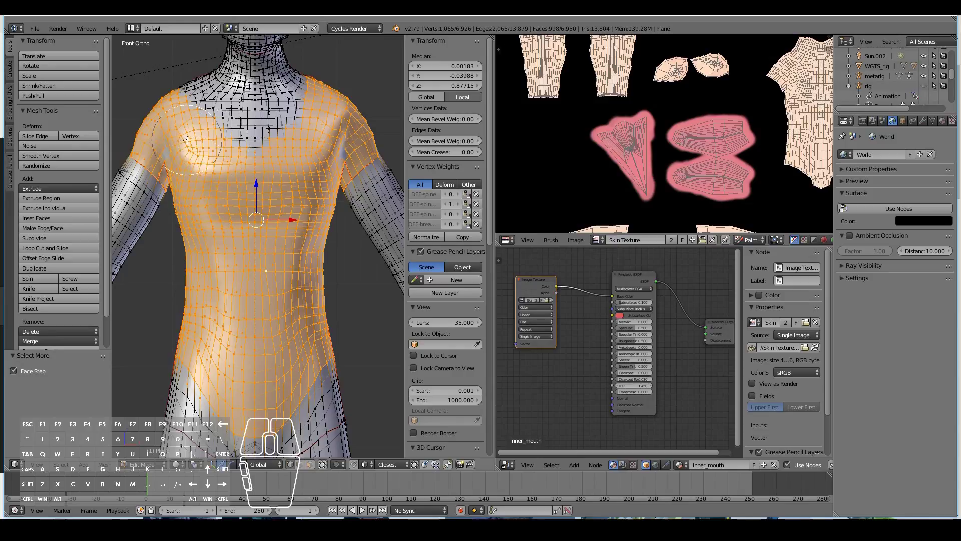
{"action": "mouse_move", "coordinate": [160, 85]}
{"action": "left_mouse_down"}
{"action": "mouse_move", "coordinate": [176, 79]}
{"action": "mouse_move", "coordinate": [212, 124]}
{"action": "mouse_move", "coordinate": [278, 114]}
{"action": "mouse_move", "coordinate": [289, 122]}
{"action": "mouse_move", "coordinate": [321, 89]}
{"action": "mouse_move", "coordinate": [323, 99]}
{"action": "left_mouse_up"}
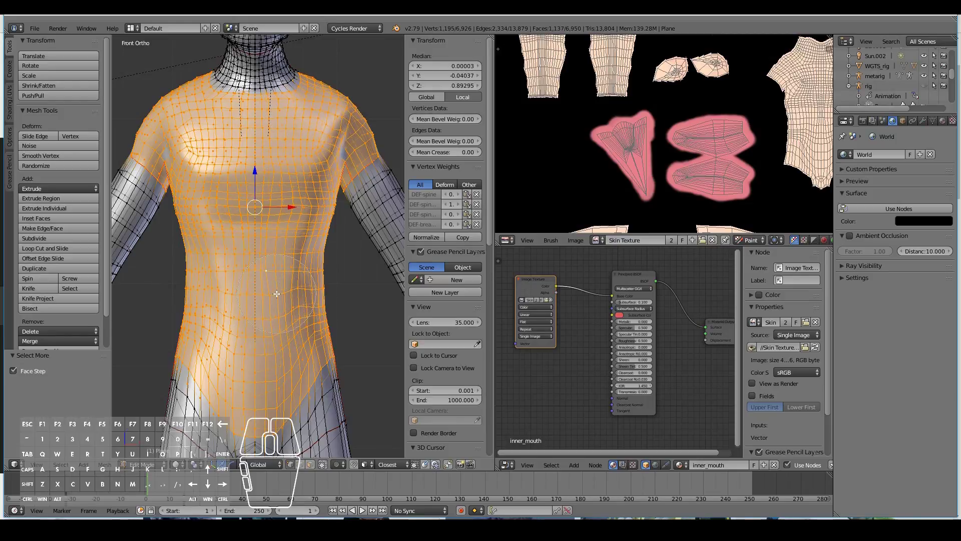
{"action": "left_click", "coordinate": [315, 129]}
{"action": "right_click", "coordinate": [309, 127]}
- Extend the circle selection further down the character's left upper arm for the sleeve
{"action": "scroll", "coordinate": [274, 252], "scroll_direction": "down", "scroll_amount": 4}
{"action": "scroll", "coordinate": [274, 252], "scroll_direction": "up", "scroll_amount": 3}
{"action": "key", "text": "c"}
{"action": "mouse_move", "coordinate": [331, 207]}
{"action": "left_mouse_down"}
{"action": "mouse_move", "coordinate": [346, 205]}
{"action": "mouse_move", "coordinate": [361, 180]}
{"action": "left_mouse_up"}
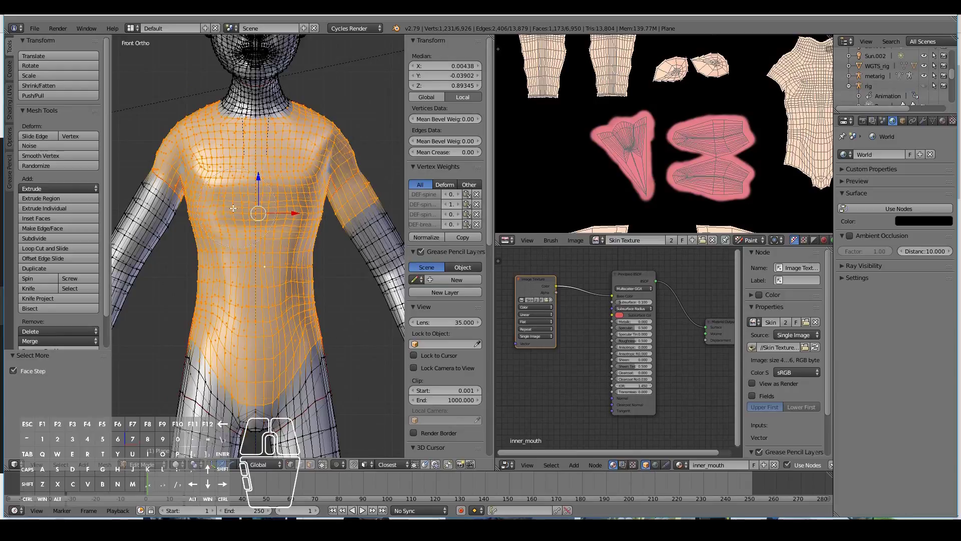
{"action": "right_click", "coordinate": [270, 315]}
{"action": "scroll", "coordinate": [275, 316], "scroll_direction": "down", "scroll_amount": 3}
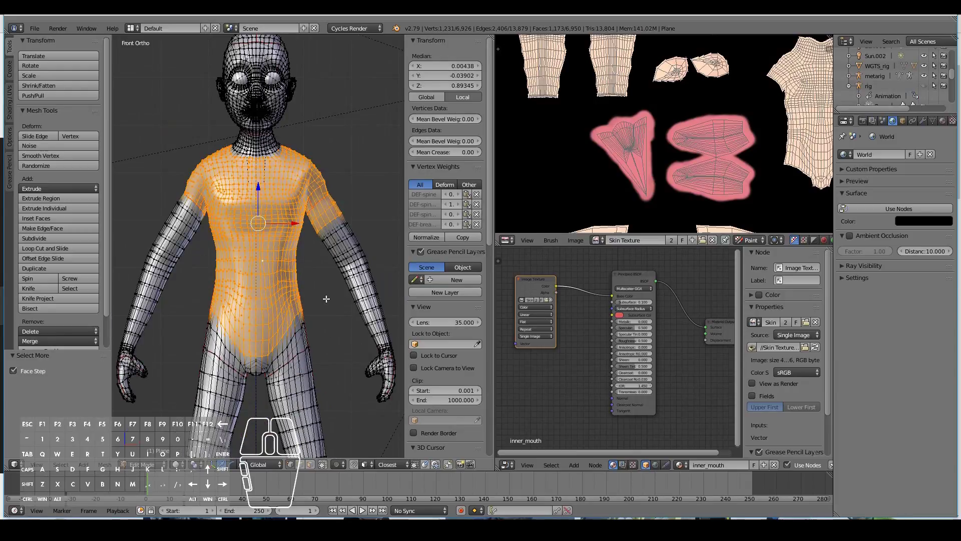
- Even out the sleeve selections by deselecting extra left-arm vertices and adding vertices on the right upper arm
{"action": "scroll", "coordinate": [326, 299], "scroll_direction": "up", "scroll_amount": 1}
{"action": "scroll", "coordinate": [357, 273], "scroll_direction": "up", "scroll_amount": 1}
{"action": "key", "text": "c"}
{"action": "mouse_move", "coordinate": [381, 234]}
{"action": "middle_mouse_down"}
{"action": "mouse_move", "coordinate": [381, 226]}
{"action": "mouse_move", "coordinate": [365, 252]}
{"action": "middle_mouse_up"}
{"action": "right_click", "coordinate": [362, 255]}
{"action": "key", "text": "c"}
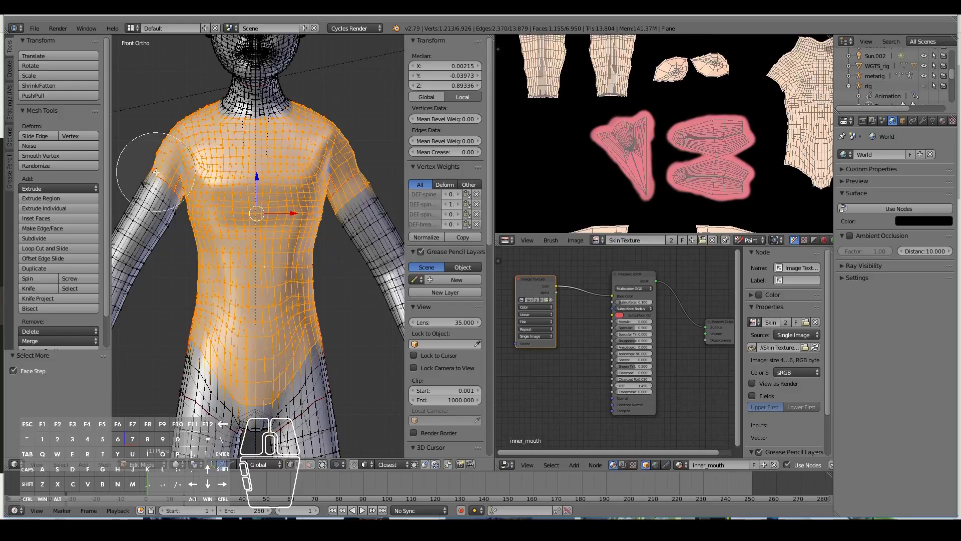
{"action": "left_click_drag", "start_coordinate": [168, 180], "coordinate": [180, 174]}
{"action": "right_click", "coordinate": [179, 174]}
- Return to Object Mode and move the teeth objects at the character's feet to another layer
{"action": "scroll", "coordinate": [220, 249], "scroll_direction": "down", "scroll_amount": 2}
{"action": "scroll", "coordinate": [320, 339], "scroll_direction": "down", "scroll_amount": 3}
{"action": "scroll", "coordinate": [320, 338], "scroll_direction": "up", "scroll_amount": 3}
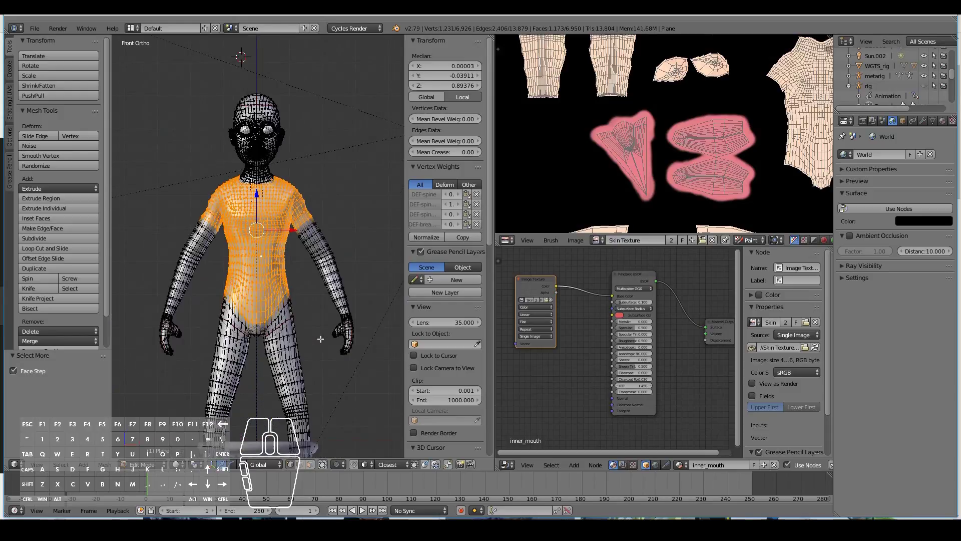
{"action": "key", "text": "Tab"}
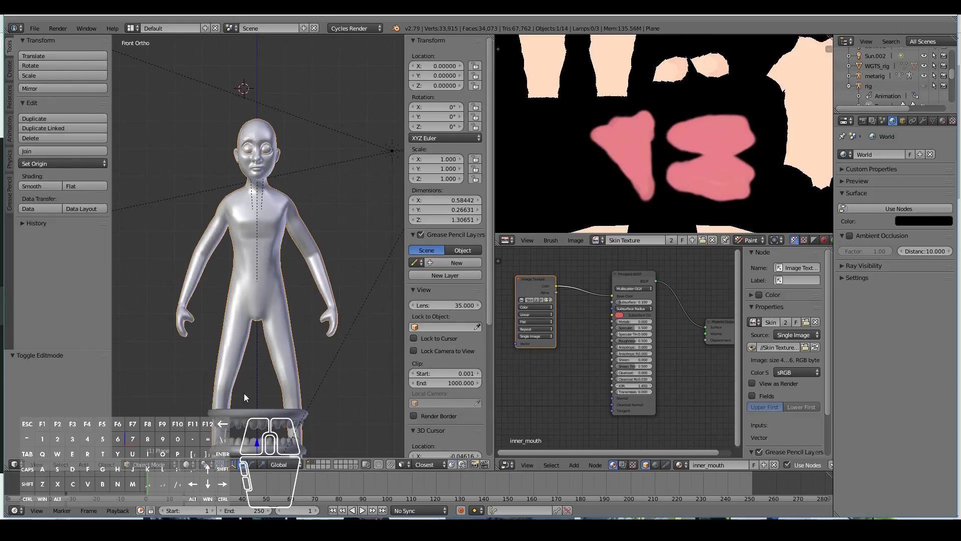
{"action": "right_click", "coordinate": [251, 416]}
{"action": "key", "text": "m"}
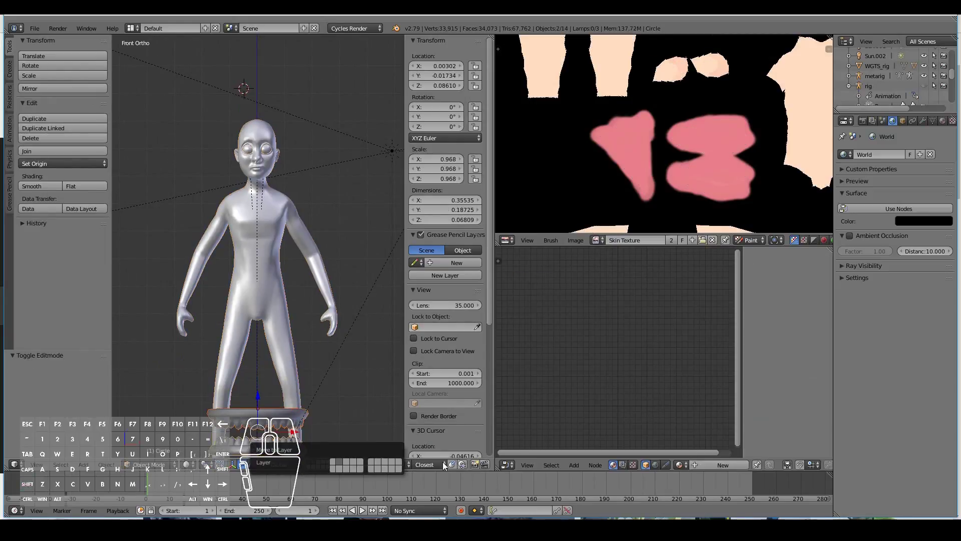
{"action": "left_click", "coordinate": [390, 467]}
- Reopen the body mesh in Edit Mode and limit selection to visible geometry
{"action": "scroll", "coordinate": [290, 262], "scroll_direction": "up", "scroll_amount": 4}
{"action": "right_click", "coordinate": [290, 263]}
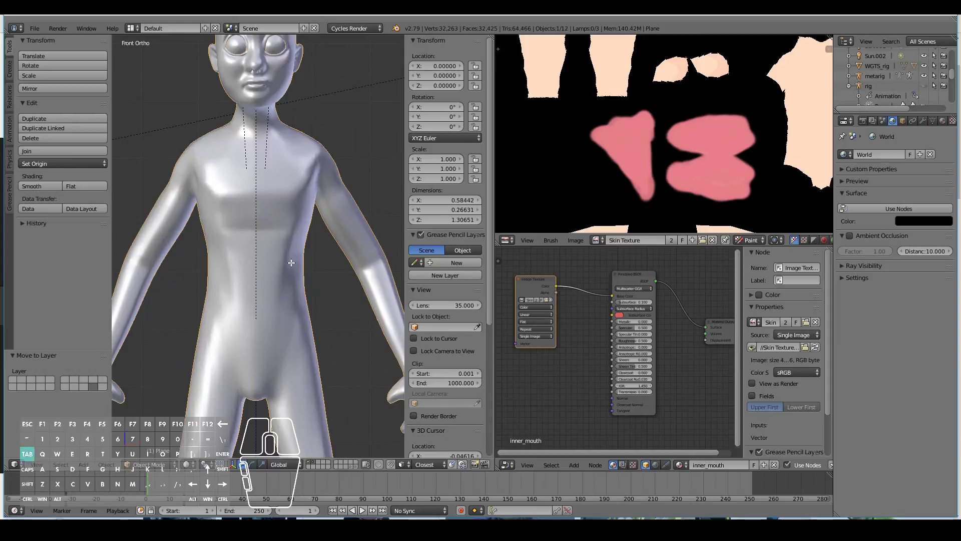
{"action": "key", "text": "Tab"}
{"action": "scroll", "coordinate": [334, 230], "scroll_direction": "down", "scroll_amount": 3}
{"action": "scroll", "coordinate": [332, 234], "scroll_direction": "up", "scroll_amount": 3}
{"action": "middle_click_drag", "start_coordinate": [332, 233], "coordinate": [165, 264]}
{"action": "scroll", "coordinate": [119, 258], "scroll_direction": "up", "scroll_amount": 2}
{"action": "scroll", "coordinate": [163, 258], "scroll_direction": "up", "scroll_amount": 2}
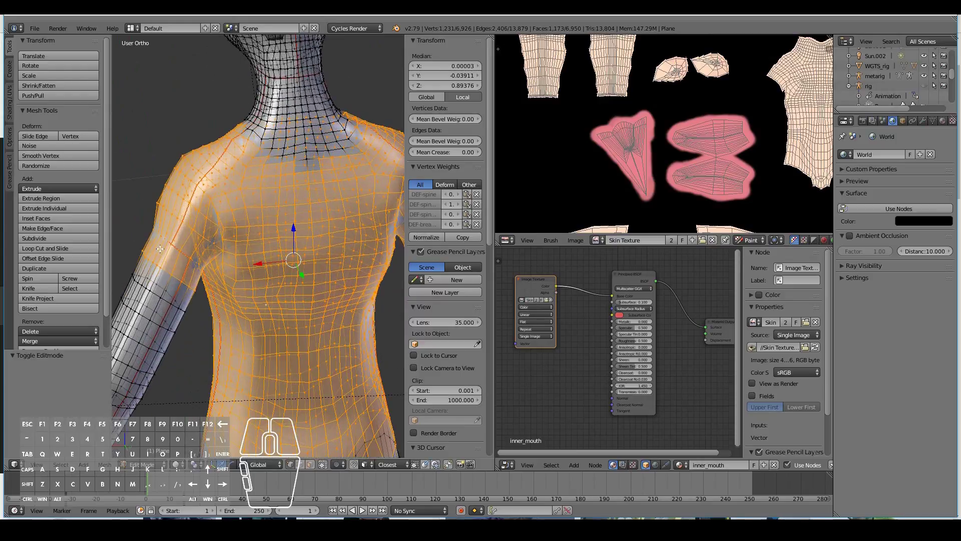
{"action": "left_click", "coordinate": [324, 463]}
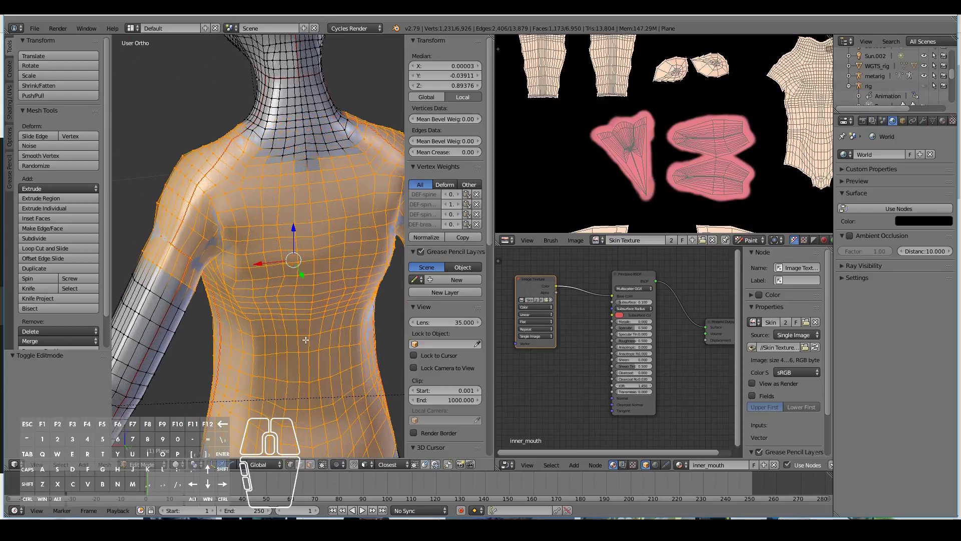
- Add the missing upper-back vertices below the neck to the selection with circle select
{"action": "middle_click_drag", "start_coordinate": [313, 400], "coordinate": [270, 266]}
{"action": "scroll", "coordinate": [263, 226], "scroll_direction": "up", "scroll_amount": 2}
{"action": "mouse_move", "coordinate": [183, 141]}
{"action": "left_mouse_down"}
{"action": "mouse_move", "coordinate": [325, 123]}
{"action": "mouse_move", "coordinate": [349, 130]}
{"action": "mouse_move", "coordinate": [357, 167]}
{"action": "left_mouse_up"}
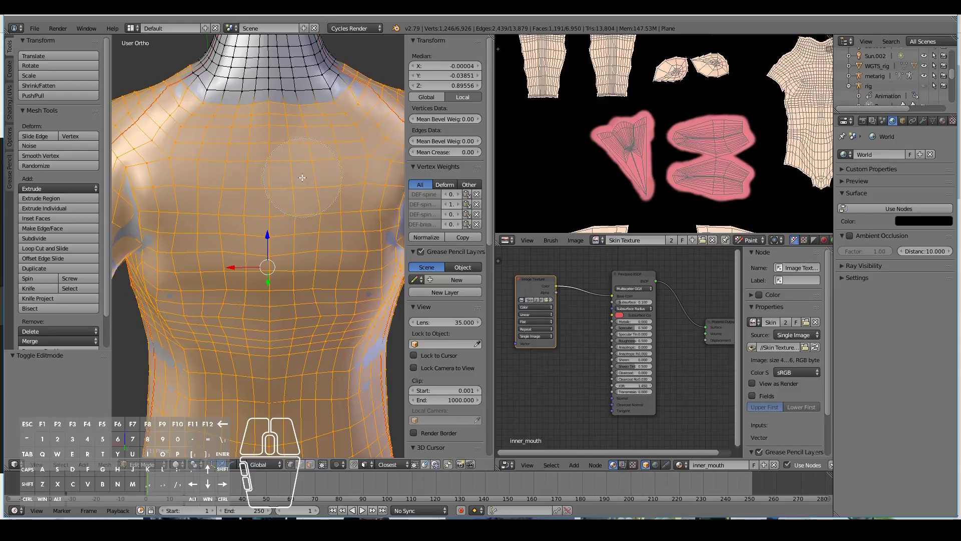
- Add the remaining edge-loop vertices around the shoulder and neckline to the shirt selection
{"action": "middle_click_drag", "start_coordinate": [288, 178], "coordinate": [479, 170]}
{"action": "right_click", "coordinate": [178, 138], "text": "alt+shift"}
{"action": "scroll", "coordinate": [305, 178], "scroll_direction": "down", "scroll_amount": 2}
{"action": "middle_click_drag", "start_coordinate": [303, 178], "coordinate": [285, 181]}
{"action": "scroll", "coordinate": [286, 180], "scroll_direction": "up", "scroll_amount": 2}
{"action": "right_click", "coordinate": [303, 79], "text": "alt+shift"}
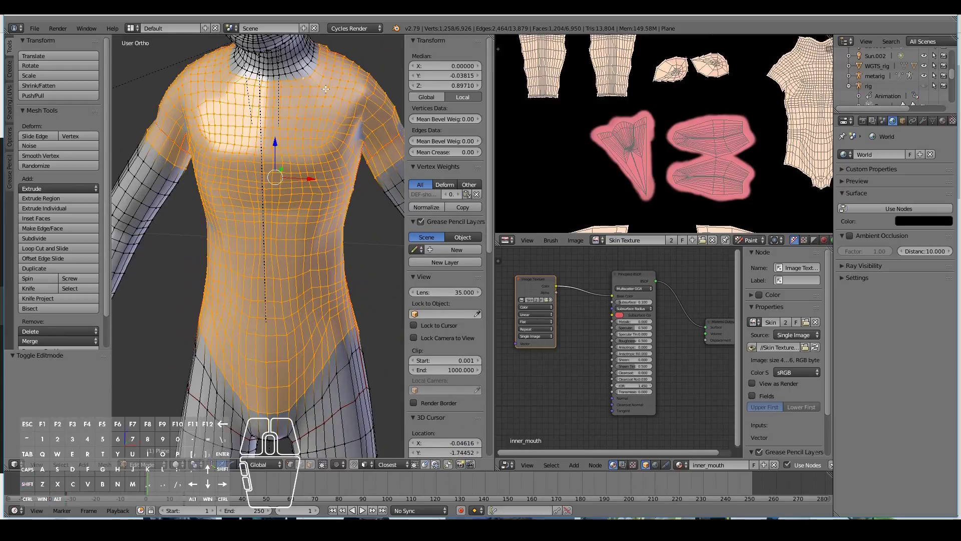
- Duplicate the selected torso and sleeve faces in place and expand the copy outward about 0.01 with Shrink/Fatten
{"action": "scroll", "coordinate": [345, 134], "scroll_direction": "down", "scroll_amount": 1}
{"action": "middle_click_drag", "start_coordinate": [346, 134], "coordinate": [339, 162]}
{"action": "key", "text": "KP_1"}
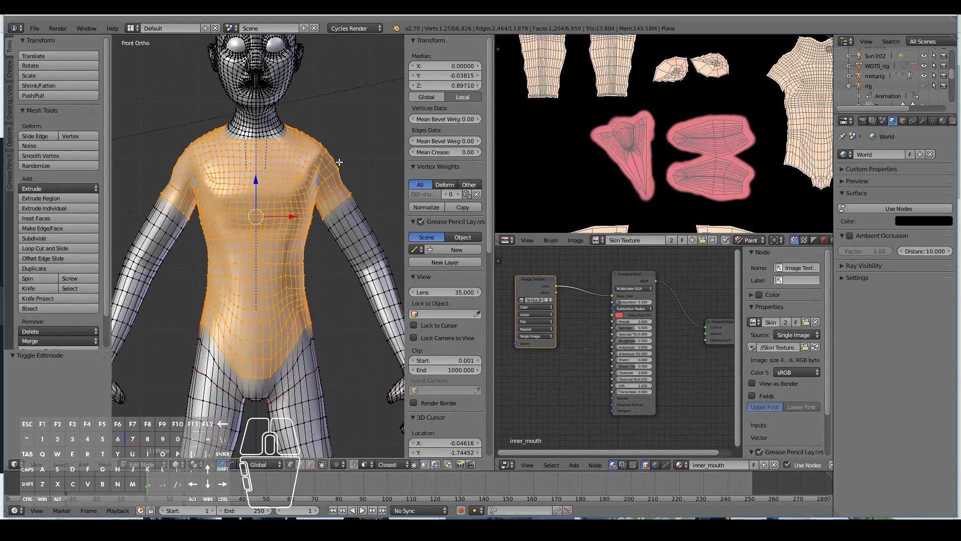
{"action": "scroll", "coordinate": [312, 191], "scroll_direction": "down", "scroll_amount": 7, "text": "shift"}
{"action": "scroll", "coordinate": [311, 189], "scroll_direction": "up", "scroll_amount": 2}
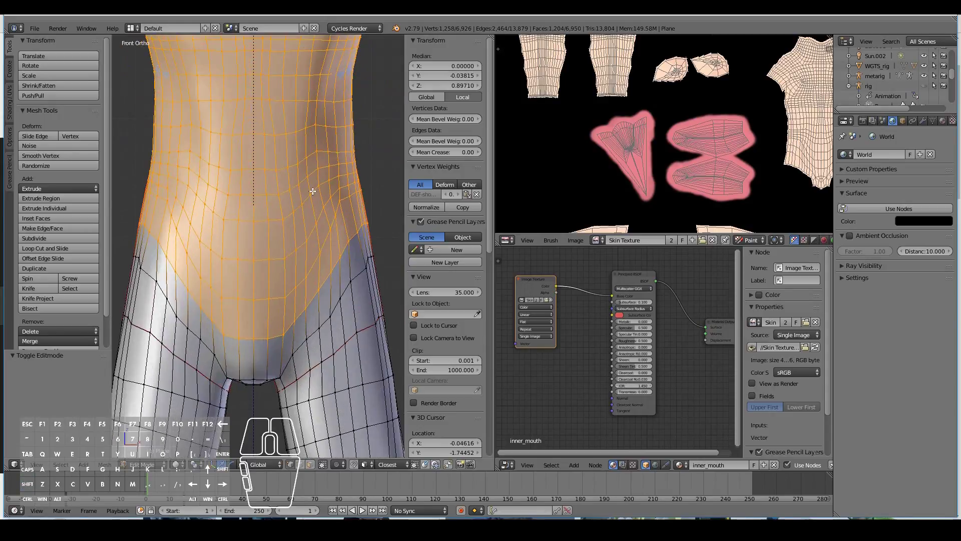
{"action": "scroll", "coordinate": [311, 189], "scroll_direction": "down", "scroll_amount": 4}
{"action": "scroll", "coordinate": [344, 243], "scroll_direction": "up", "scroll_amount": 1, "text": "shift"}
{"action": "scroll", "coordinate": [347, 249], "scroll_direction": "up", "scroll_amount": 1}
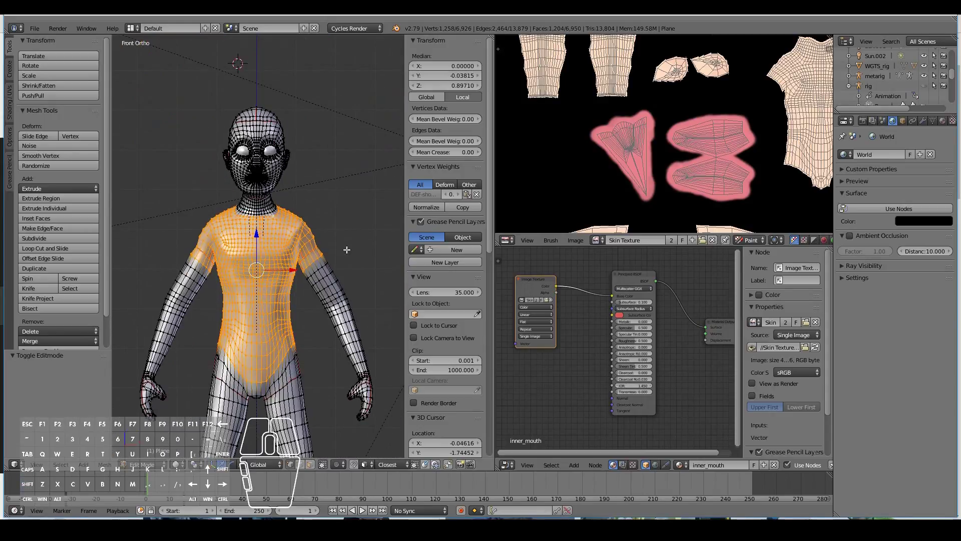
{"action": "key", "text": "shift+d"}
{"action": "right_click", "coordinate": [351, 250]}
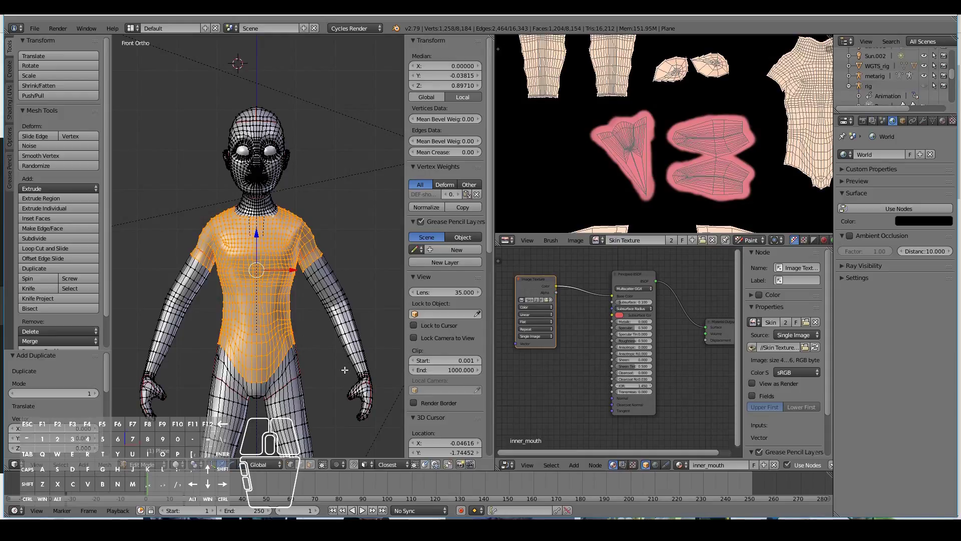
{"action": "key", "text": "alt+s"}
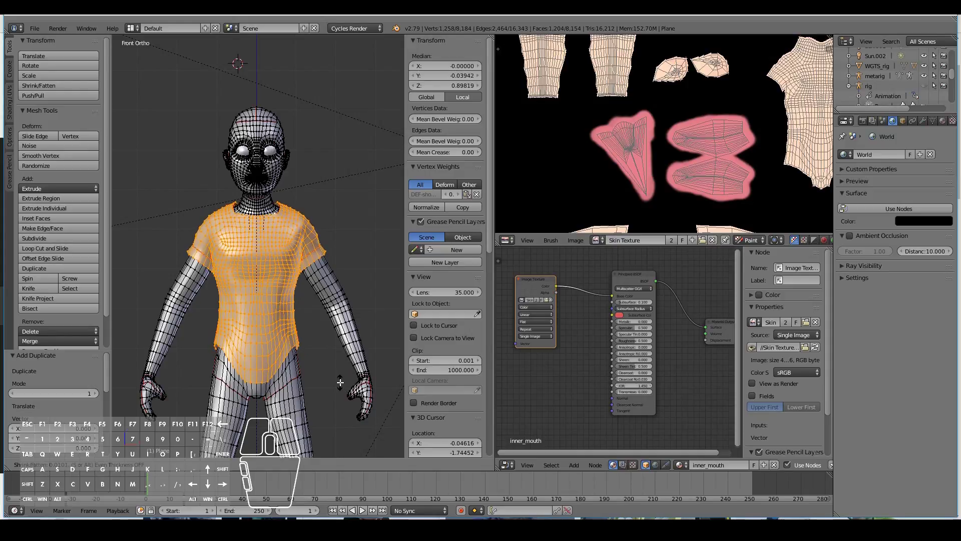
{"action": "left_click", "coordinate": [340, 381]}
- Separate the selected torso and sleeve geometry from the body mesh into its own object by selection
{"action": "scroll", "coordinate": [342, 377], "scroll_direction": "up", "scroll_amount": 2}
{"action": "middle_click_drag", "start_coordinate": [342, 376], "coordinate": [323, 349]}
{"action": "key", "text": "Tab"}
{"action": "scroll", "coordinate": [326, 347], "scroll_direction": "down", "scroll_amount": 4}
{"action": "scroll", "coordinate": [323, 350], "scroll_direction": "up", "scroll_amount": 4}
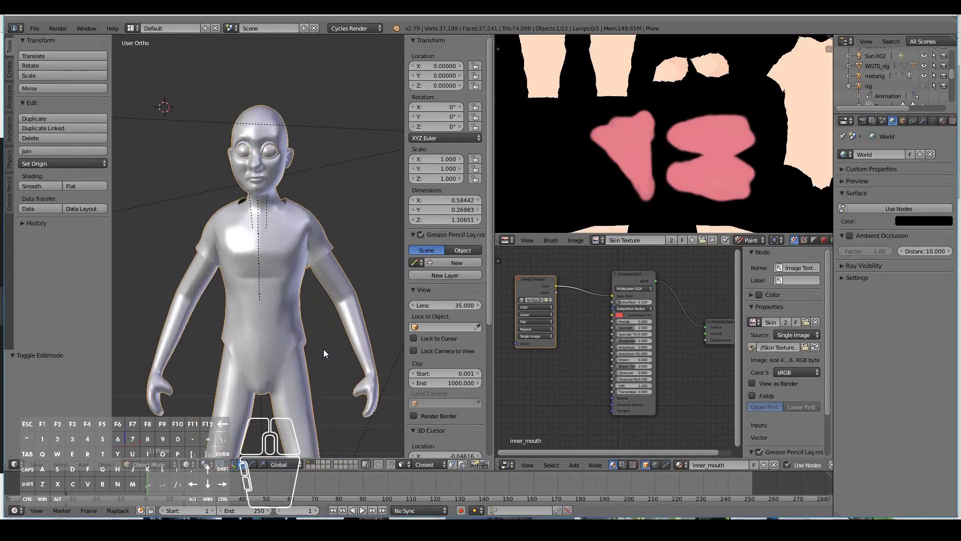
{"action": "key", "text": "Tab"}
{"action": "key", "text": "p"}
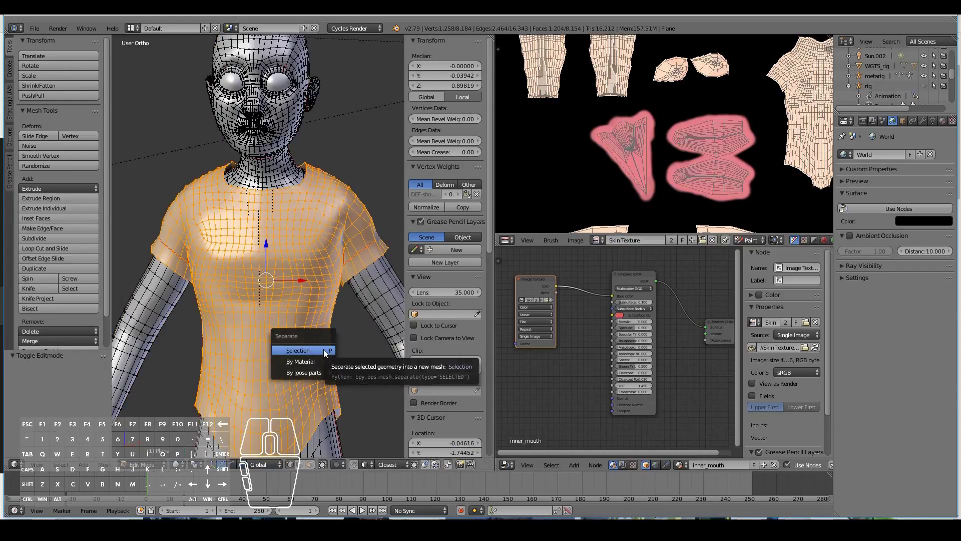
{"action": "left_click", "coordinate": [106, 466]}
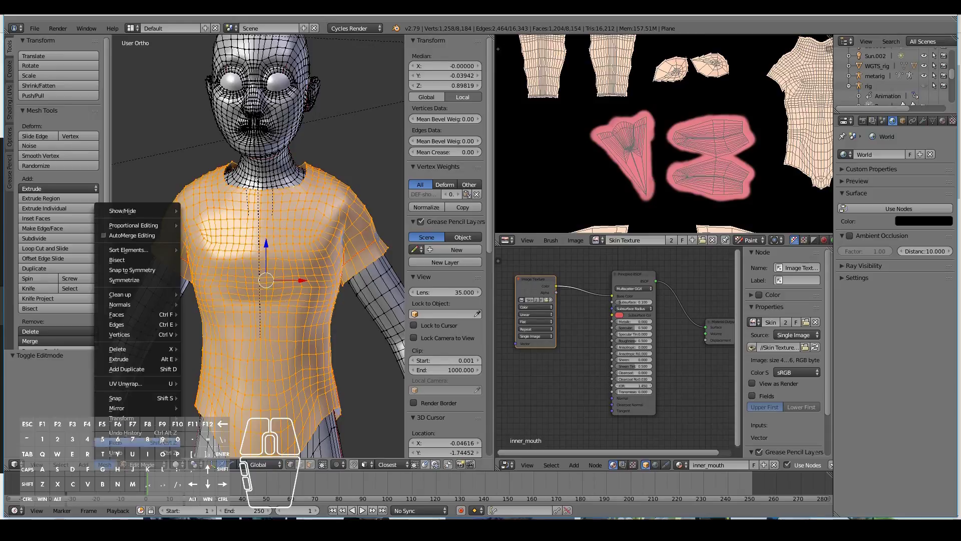
{"action": "mouse_move", "coordinate": [131, 331]}
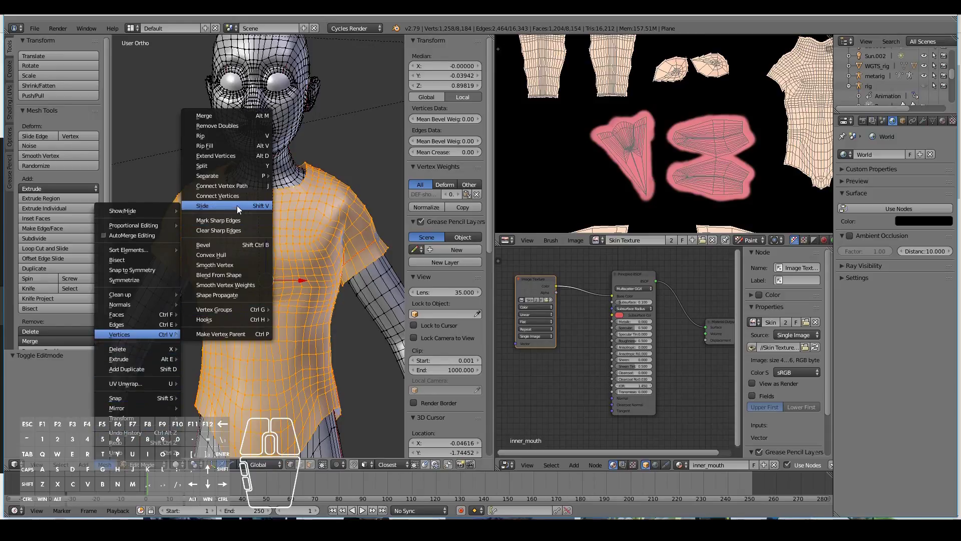
{"action": "mouse_move", "coordinate": [227, 175]}
{"action": "left_click", "coordinate": [318, 176]}
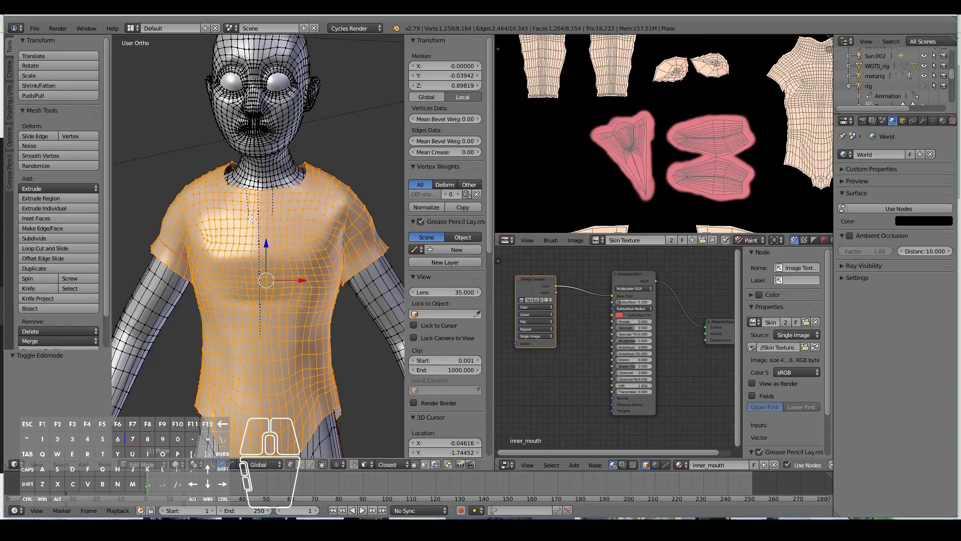
{"action": "key", "text": "p"}
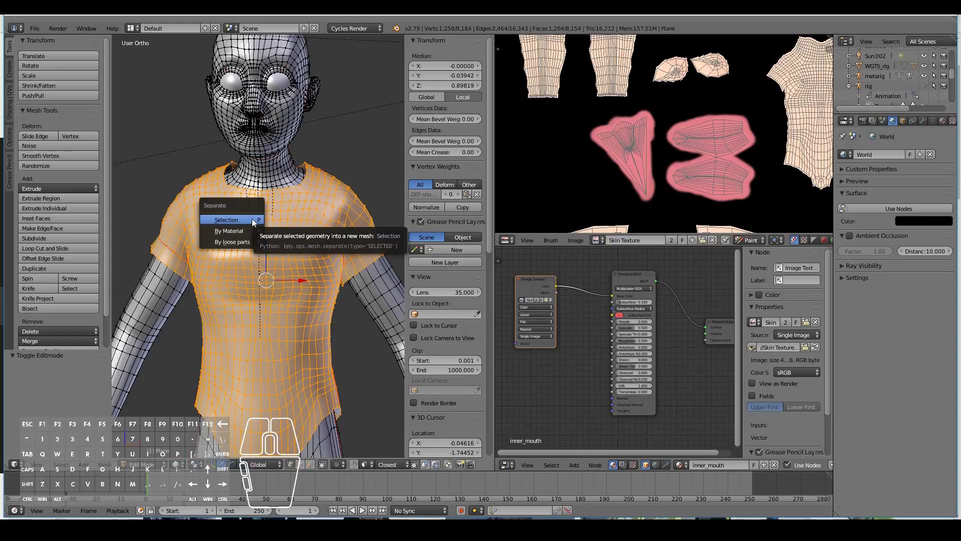
{"action": "left_click", "coordinate": [251, 218]}
{"action": "scroll", "coordinate": [267, 282], "scroll_direction": "down", "scroll_amount": 4}
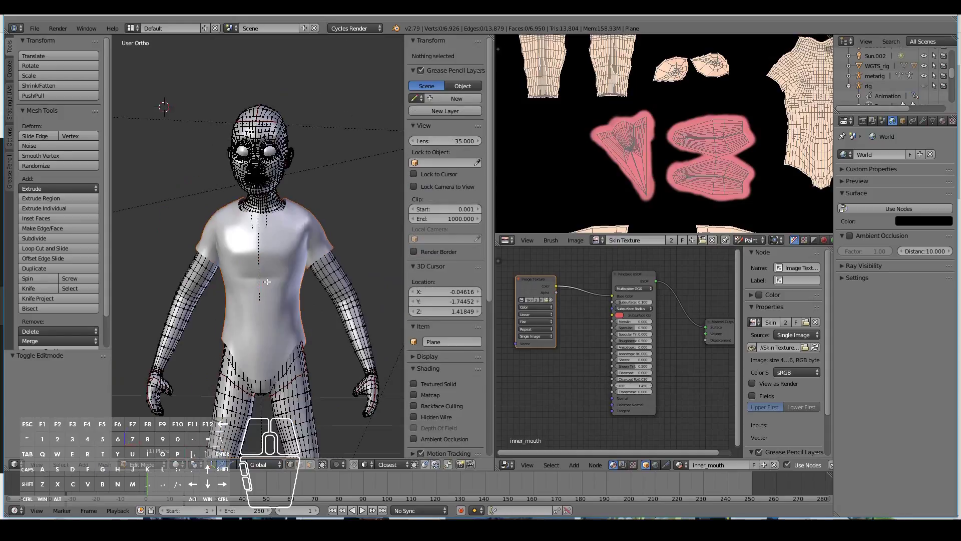
- Return to Object Mode, select the separated shirt object and display its material settings
{"action": "key", "text": "Tab"}
{"action": "right_click", "coordinate": [284, 275]}
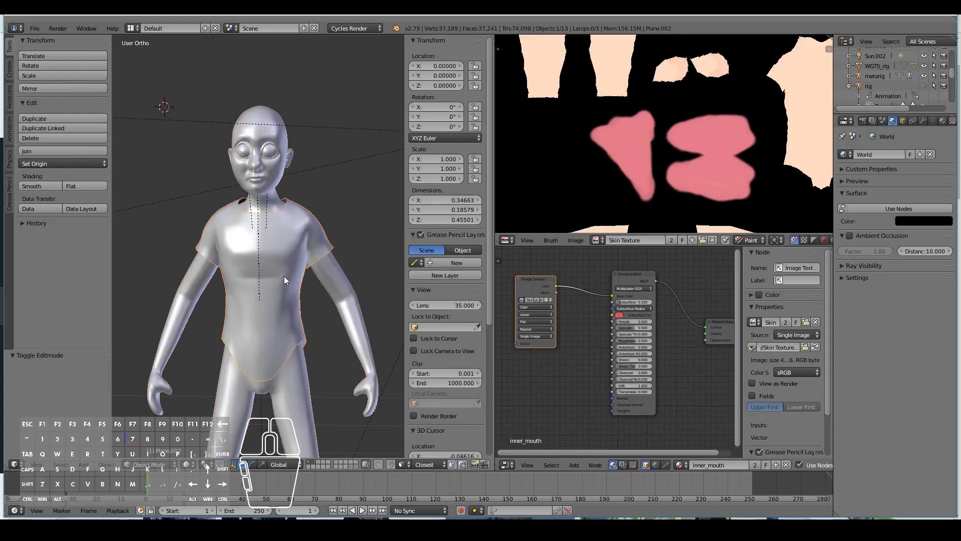
{"action": "left_click", "coordinate": [944, 121]}
{"action": "key", "text": "g"}
{"action": "right_click", "coordinate": [210, 323]}
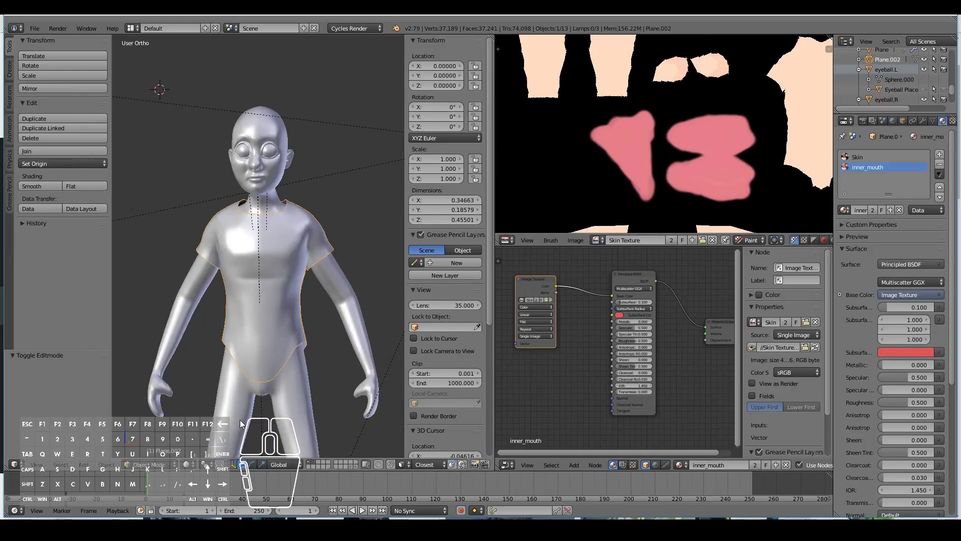
- Rename the body mesh object to Character
{"action": "right_click", "coordinate": [312, 425]}
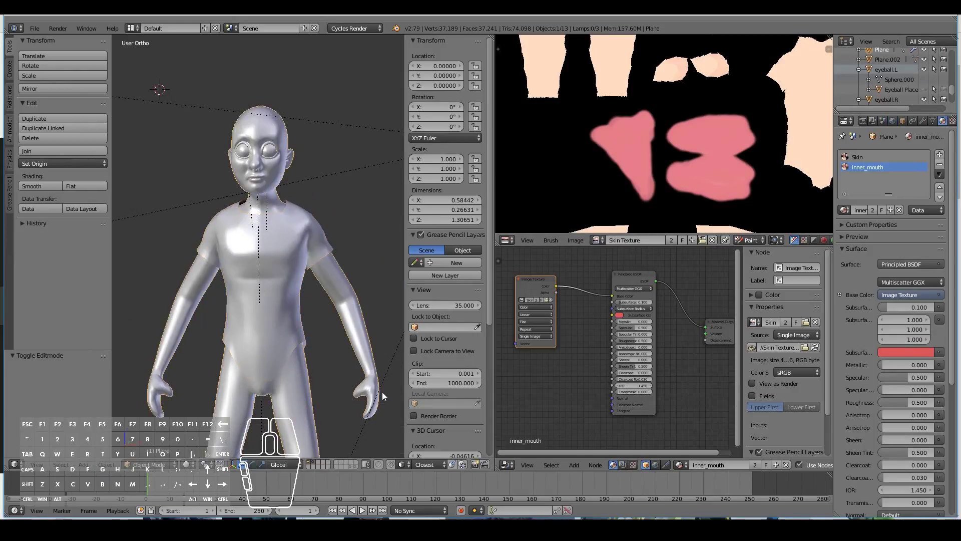
{"action": "scroll", "coordinate": [881, 65], "scroll_direction": "up", "scroll_amount": 2}
{"action": "double_click", "coordinate": [883, 68]}
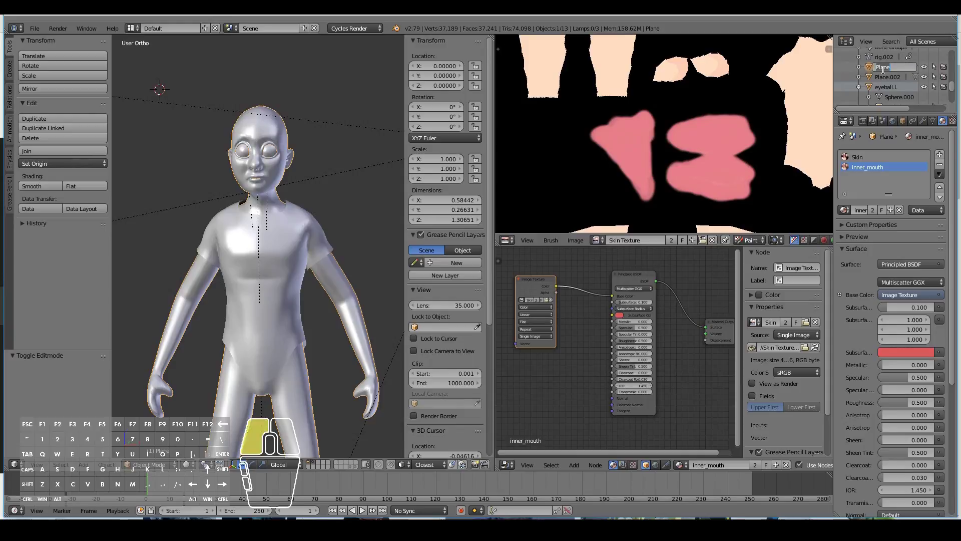
{"action": "type", "text": "Character"}
{"action": "key", "text": "Return"}
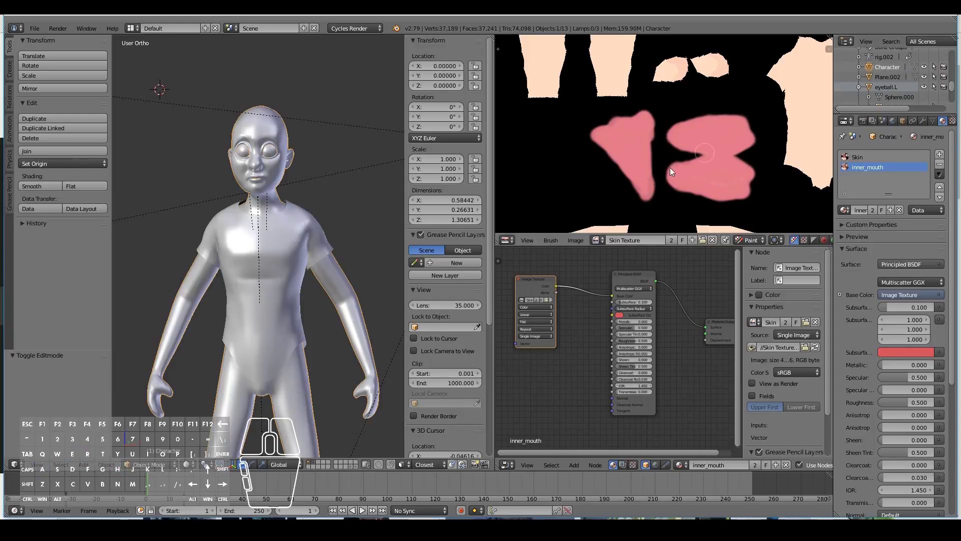
- Rename the separated torso and sleeve object to Shirt
{"action": "right_click", "coordinate": [332, 242]}
{"action": "scroll", "coordinate": [310, 254], "scroll_direction": "up", "scroll_amount": 1}
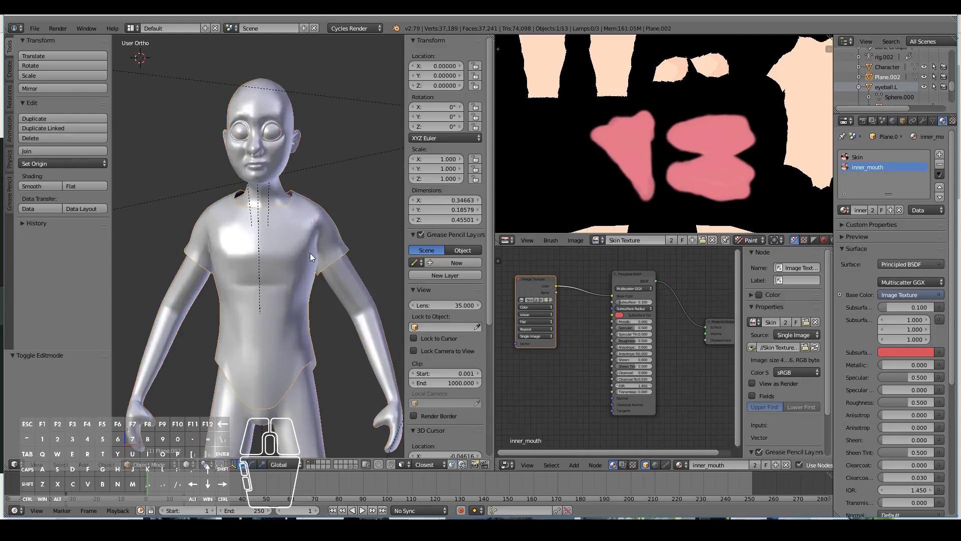
{"action": "double_click", "coordinate": [877, 77]}
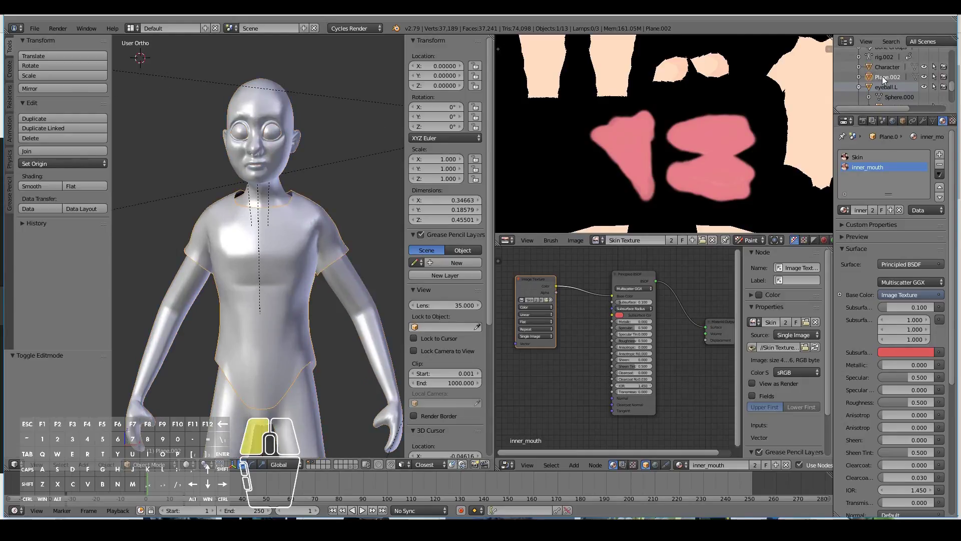
{"action": "type", "text": "Shirt"}
{"action": "key", "text": "Return"}
- Select the shirt's lower hem edge loop in Edit Mode and flatten it vertically by a factor of about 0.319 with proportional editing enabled
{"action": "scroll", "coordinate": [237, 216], "scroll_direction": "down", "scroll_amount": 3}
{"action": "middle_click_drag", "start_coordinate": [237, 213], "coordinate": [251, 219]}
{"action": "key", "text": "KP_1"}
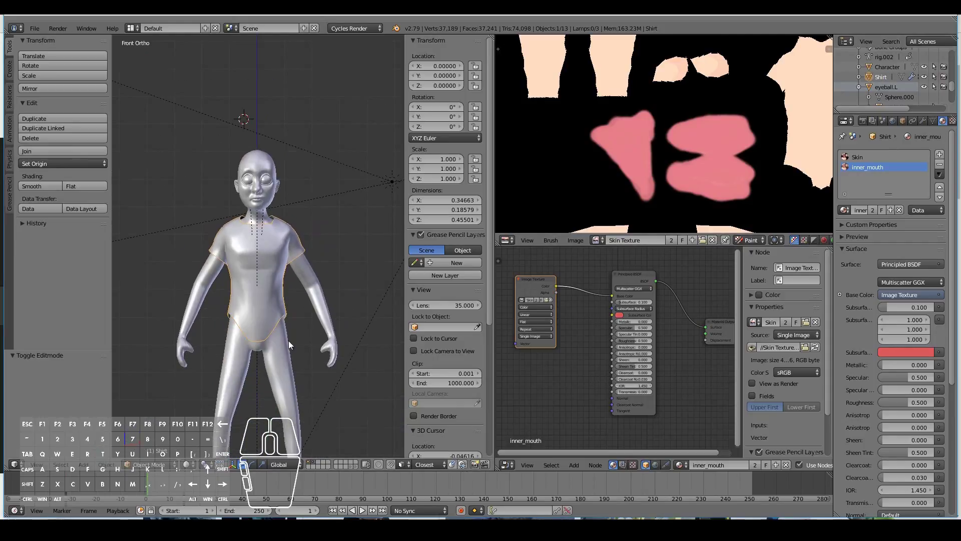
{"action": "scroll", "coordinate": [278, 356], "scroll_direction": "up", "scroll_amount": 2}
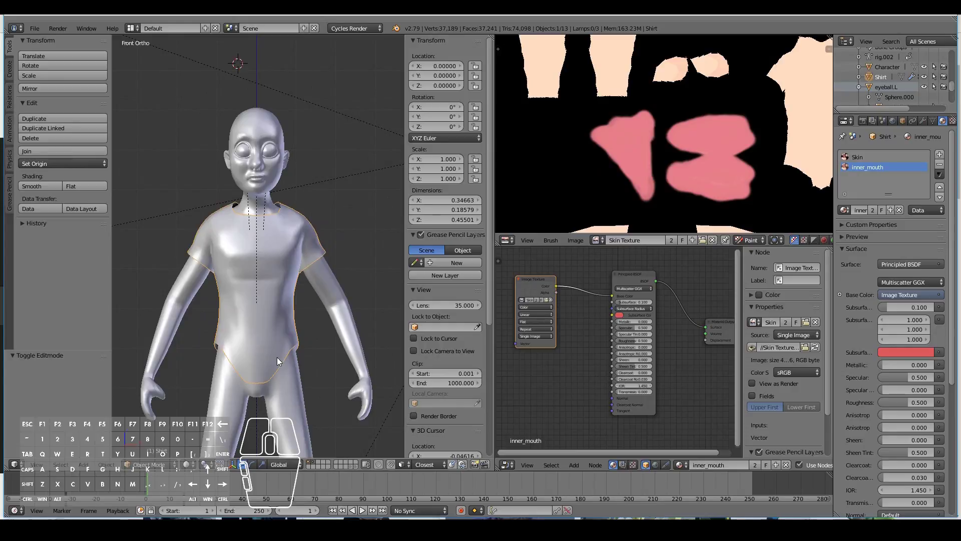
{"action": "key", "text": "Tab"}
{"action": "right_click", "coordinate": [281, 364], "text": "alt"}
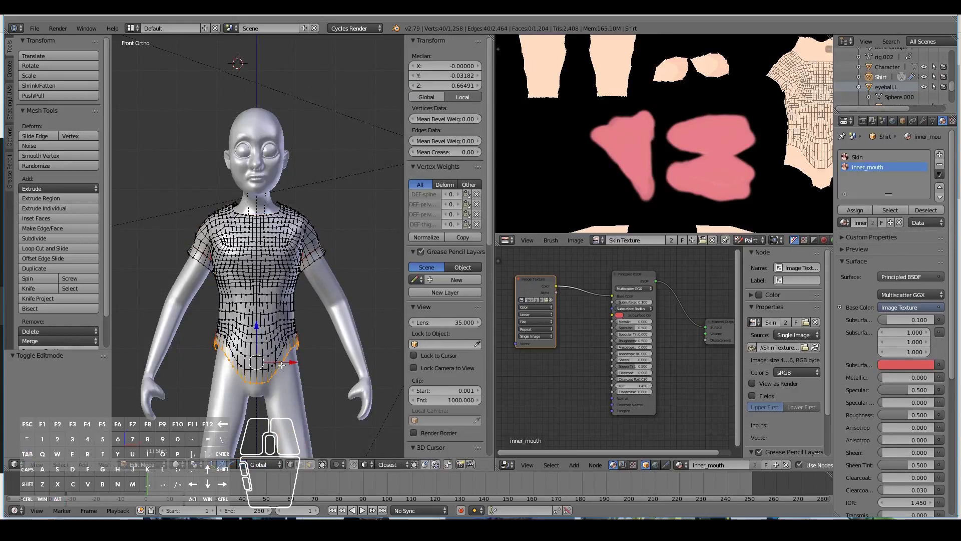
{"action": "middle_click_drag", "start_coordinate": [282, 365], "coordinate": [281, 239], "text": "shift"}
{"action": "scroll", "coordinate": [281, 239], "scroll_direction": "up", "scroll_amount": 3}
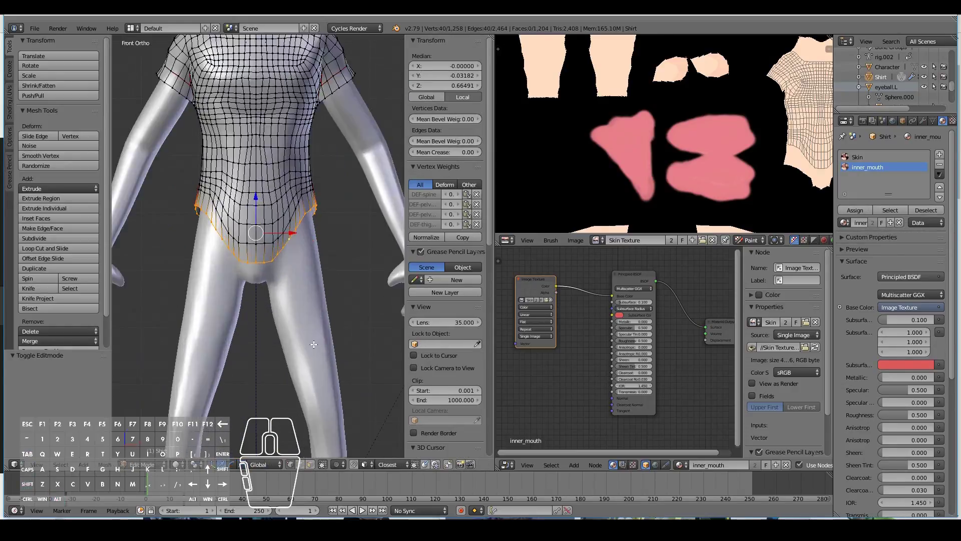
{"action": "left_click", "coordinate": [341, 465]}
{"action": "scroll", "coordinate": [332, 269], "scroll_direction": "down", "scroll_amount": 2}
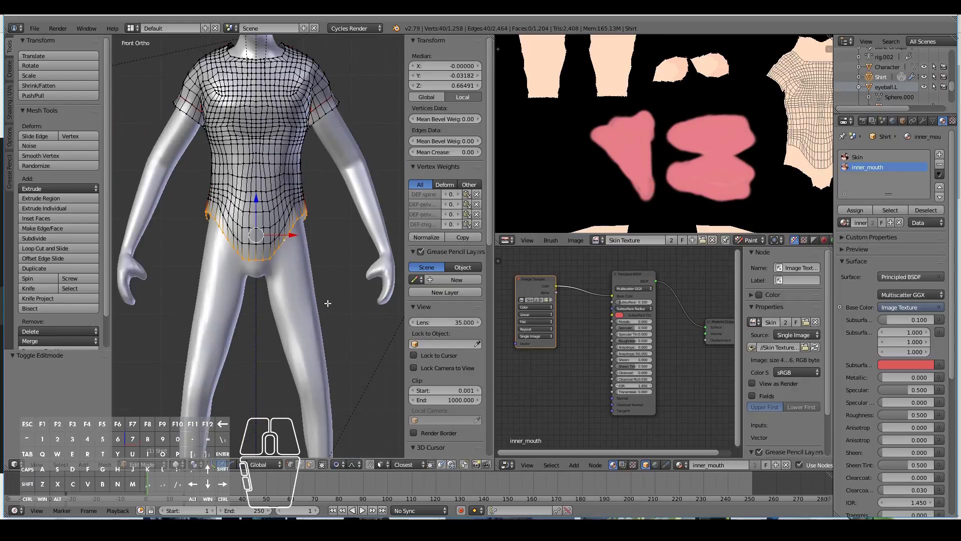
{"action": "key", "text": "s"}
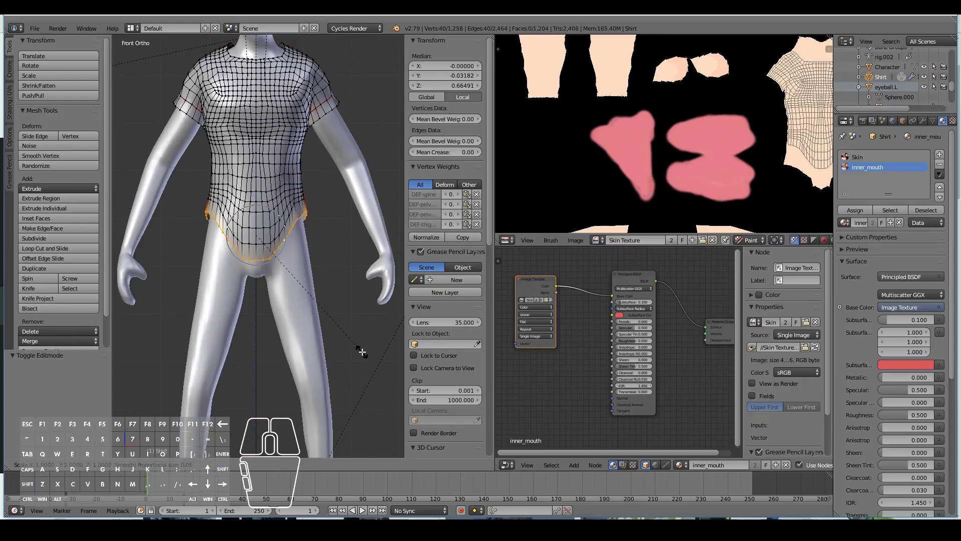
{"action": "left_click", "coordinate": [256, 284]}
{"action": "key", "text": "g"}
{"action": "key", "text": "z"}
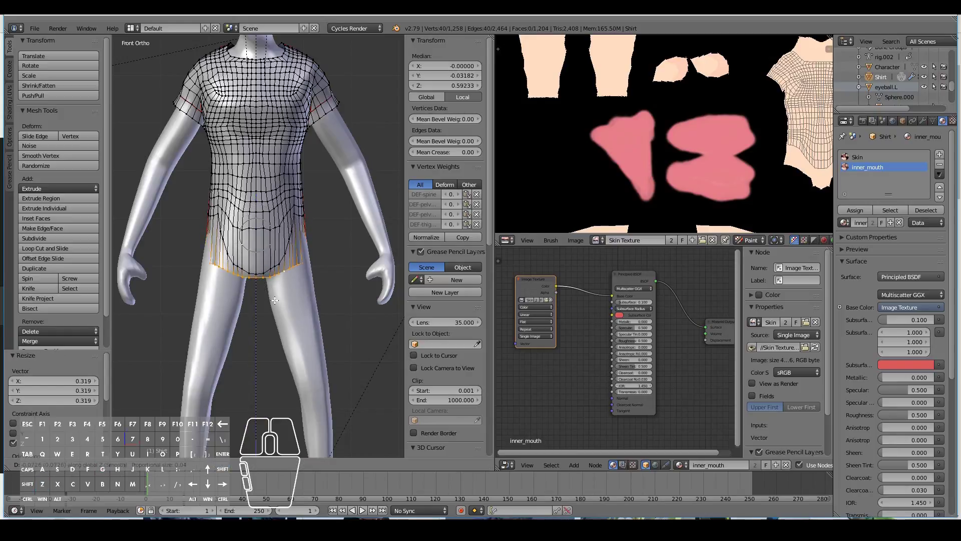
{"action": "right_click", "coordinate": [275, 300]}
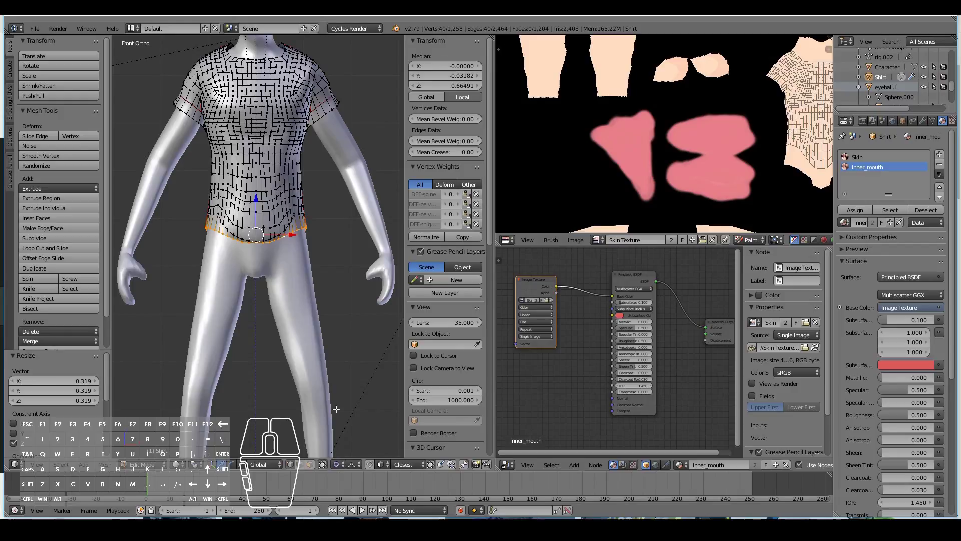
{"action": "key", "text": "g"}
{"action": "right_click", "coordinate": [315, 320]}
- Disable proportional editing and lower the shirt's hem loop by about 0.026 along the Z axis
{"action": "left_click", "coordinate": [339, 465]}
{"action": "left_click", "coordinate": [353, 452]}
{"action": "key", "text": "g"}
{"action": "key", "text": "z"}
{"action": "left_click", "coordinate": [346, 337]}
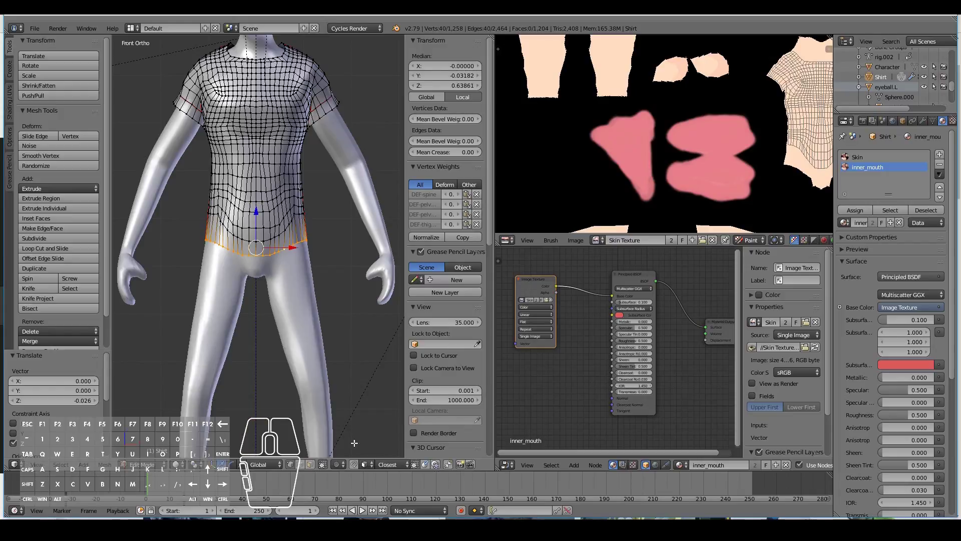
- Enable proportional editing, enlarge its influence and lower the hem loop by about 0.022 along the Z axis
{"action": "left_click", "coordinate": [345, 460]}
{"action": "left_click", "coordinate": [340, 416]}
{"action": "key", "text": "g"}
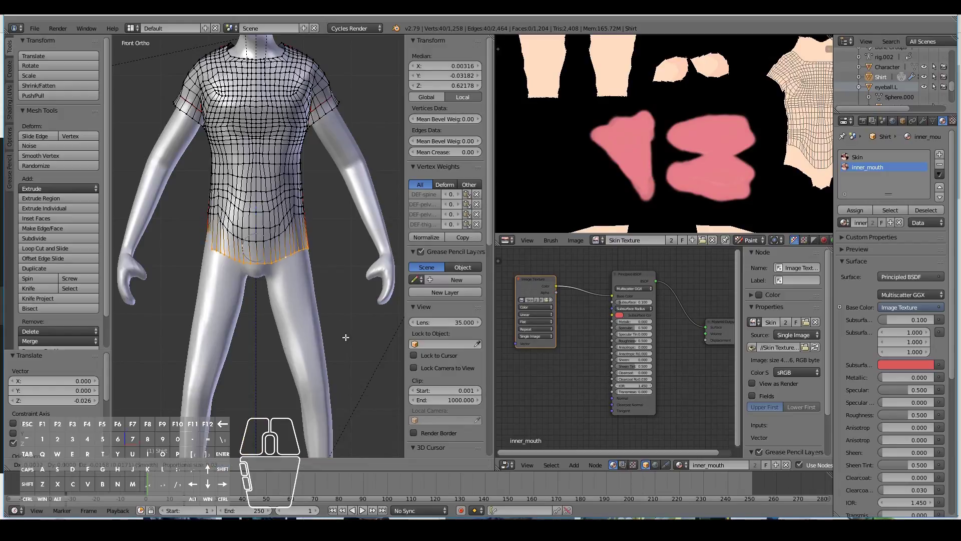
{"action": "scroll", "coordinate": [346, 337], "scroll_direction": "down", "scroll_amount": 5}
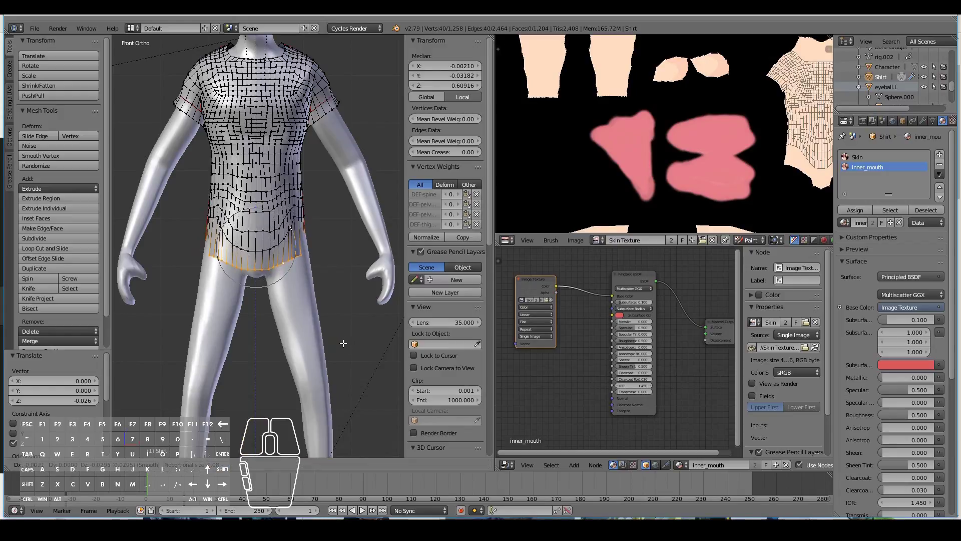
{"action": "key", "text": "z"}
{"action": "scroll", "coordinate": [343, 351], "scroll_direction": "down", "scroll_amount": 4}
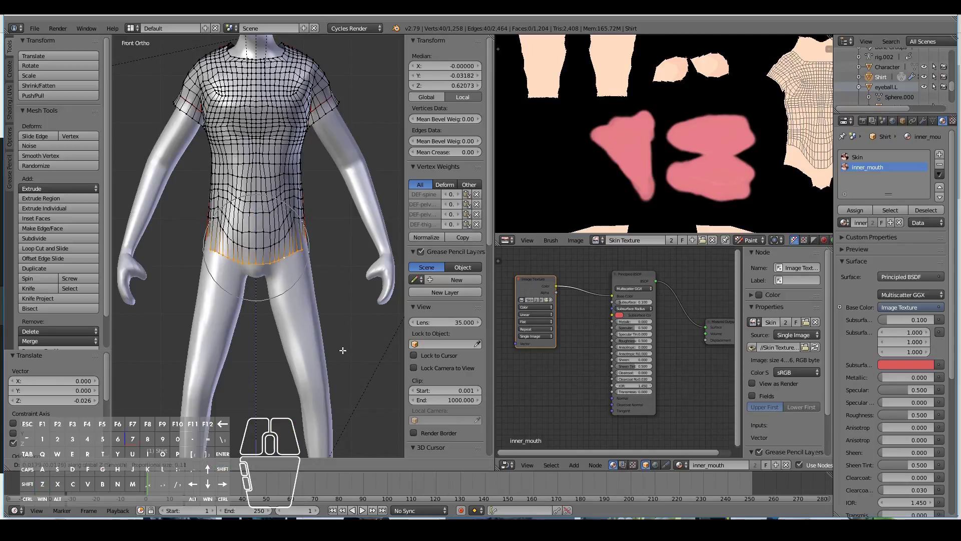
{"action": "left_click", "coordinate": [341, 352]}
- Widen the shirt's hem loop by a factor of about 1.131 and lower it by about 0.002 along Z
{"action": "key", "text": "s"}
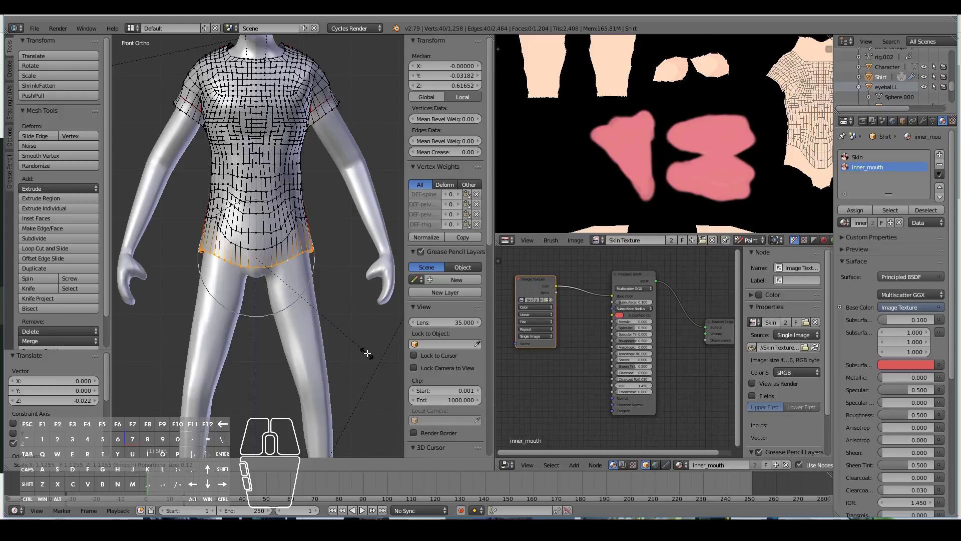
{"action": "left_click", "coordinate": [366, 353]}
{"action": "key", "text": "g"}
{"action": "key", "text": "z"}
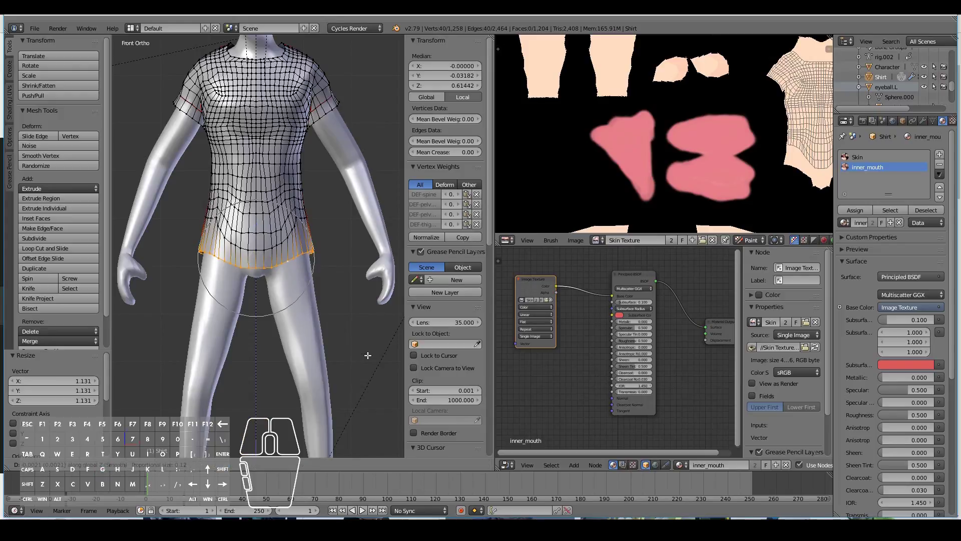
{"action": "left_click", "coordinate": [368, 355]}
- Check the hem from the side, then scale the hem loop outward by a factor of about 1.020
{"action": "key", "text": "KP_3"}
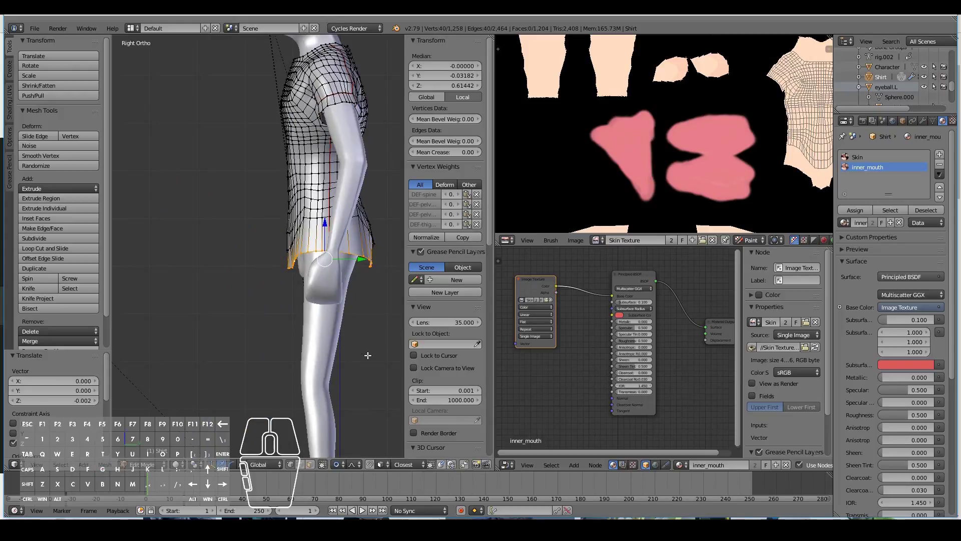
{"action": "middle_click_drag", "start_coordinate": [258, 353], "coordinate": [364, 356]}
{"action": "key", "text": "KP_1"}
{"action": "scroll", "coordinate": [354, 356], "scroll_direction": "up", "scroll_amount": 3}
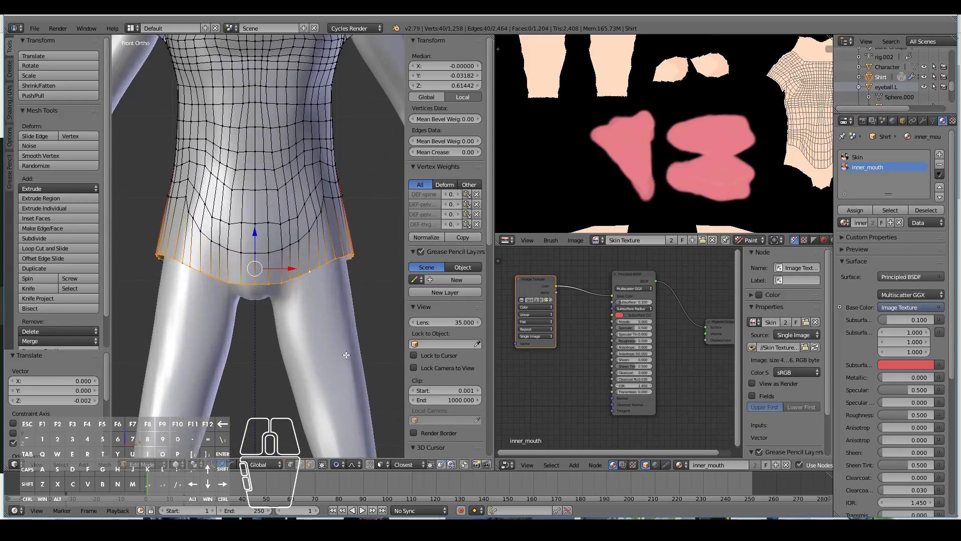
{"action": "key", "text": "s"}
{"action": "left_click", "coordinate": [397, 330]}
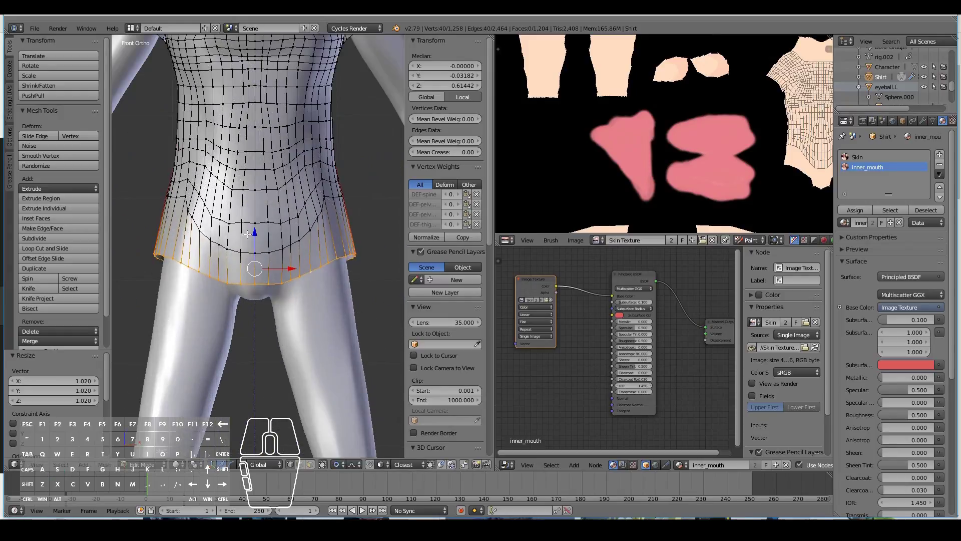
- Select the edge loop just above the hem and flatten it along the Z axis with proportional editing
{"action": "right_click", "coordinate": [275, 252], "text": "alt"}
{"action": "key", "text": "s"}
{"action": "key", "text": "z"}
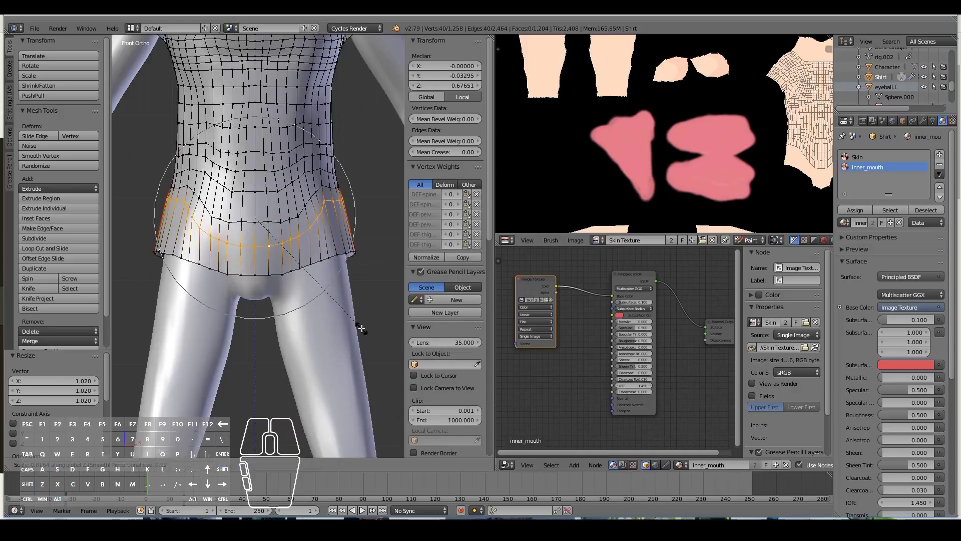
{"action": "left_click", "coordinate": [336, 293]}
- Disable proportional editing and lower the edge loop above the hem by about 0.013 along the Z axis
{"action": "left_click", "coordinate": [336, 464]}
{"action": "left_click", "coordinate": [337, 451]}
{"action": "key", "text": "g"}
{"action": "key", "text": "z"}
{"action": "left_click", "coordinate": [313, 282]}
{"action": "key", "text": "s"}
{"action": "left_click", "coordinate": [317, 282]}
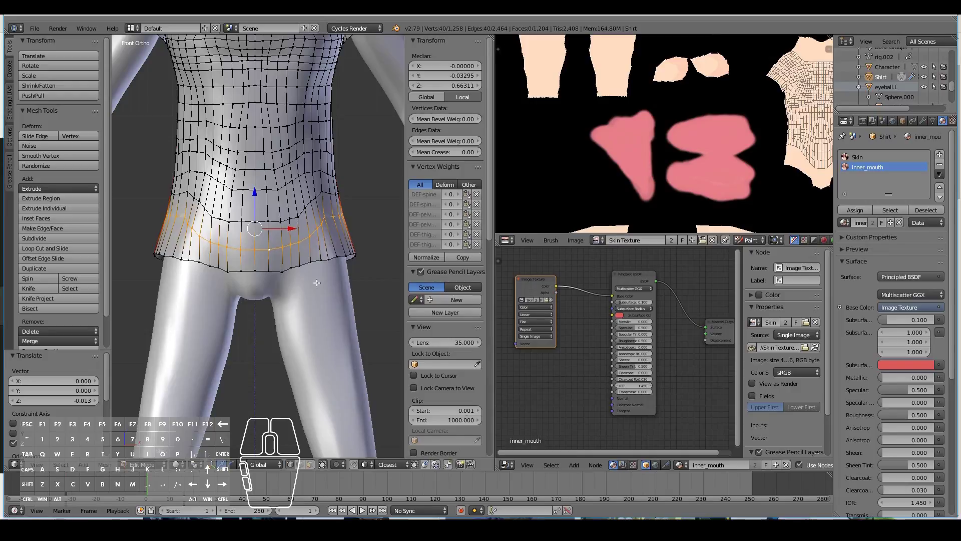
- Examine the shirt's fit around the hem, shoulders and neckline from several angles in Object Mode
{"action": "key", "text": "Tab"}
{"action": "scroll", "coordinate": [318, 282], "scroll_direction": "down", "scroll_amount": 3}
{"action": "scroll", "coordinate": [220, 295], "scroll_direction": "up", "scroll_amount": 3}
{"action": "mouse_move", "coordinate": [317, 283]}
{"action": "middle_mouse_down"}
{"action": "mouse_move", "coordinate": [133, 295]}
{"action": "mouse_move", "coordinate": [311, 298]}
{"action": "middle_mouse_up"}
{"action": "scroll", "coordinate": [312, 300], "scroll_direction": "down", "scroll_amount": 2}
{"action": "scroll", "coordinate": [314, 302], "scroll_direction": "up", "scroll_amount": 2}
{"action": "key", "text": "KP_1"}
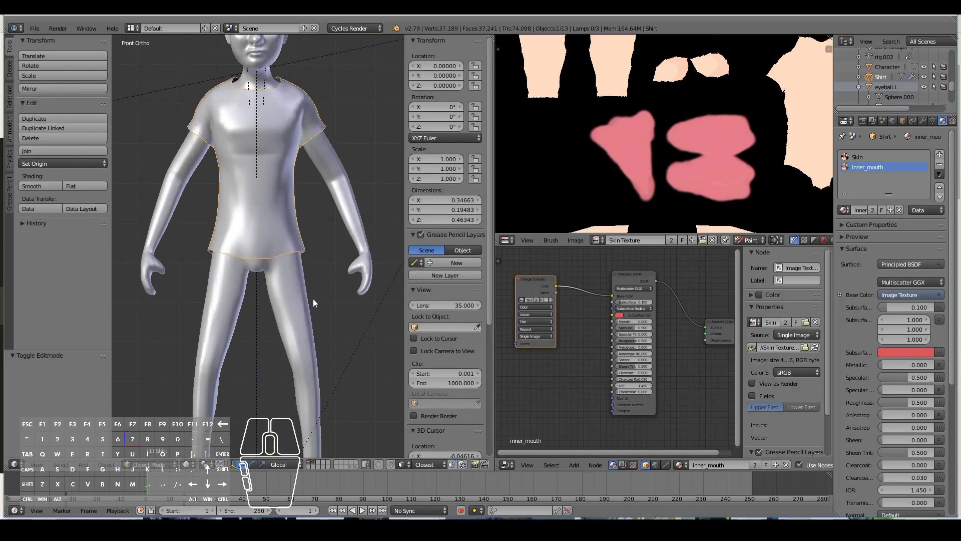
{"action": "middle_click_drag", "start_coordinate": [278, 191], "coordinate": [270, 264], "text": "shift"}
{"action": "middle_click_drag", "start_coordinate": [282, 186], "coordinate": [380, 215]}
{"action": "scroll", "coordinate": [265, 199], "scroll_direction": "up", "scroll_amount": 2}
{"action": "scroll", "coordinate": [264, 199], "scroll_direction": "up", "scroll_amount": 5, "text": "shift"}
{"action": "middle_click_drag", "start_coordinate": [265, 203], "coordinate": [549, 245]}
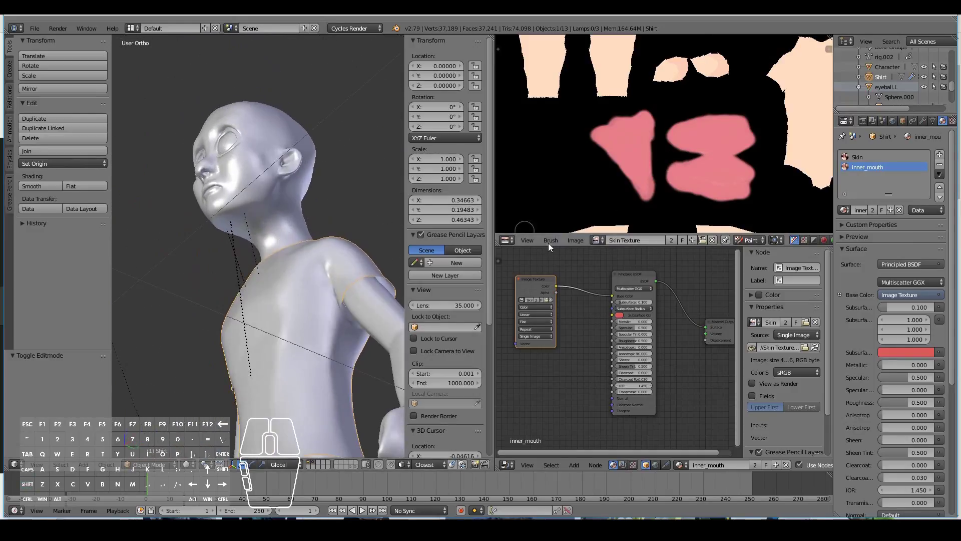
- Add a Solidify modifier to the Shirt and move it above the Subdivision Surface modifier
{"action": "middle_click_drag", "start_coordinate": [261, 270], "coordinate": [299, 271]}
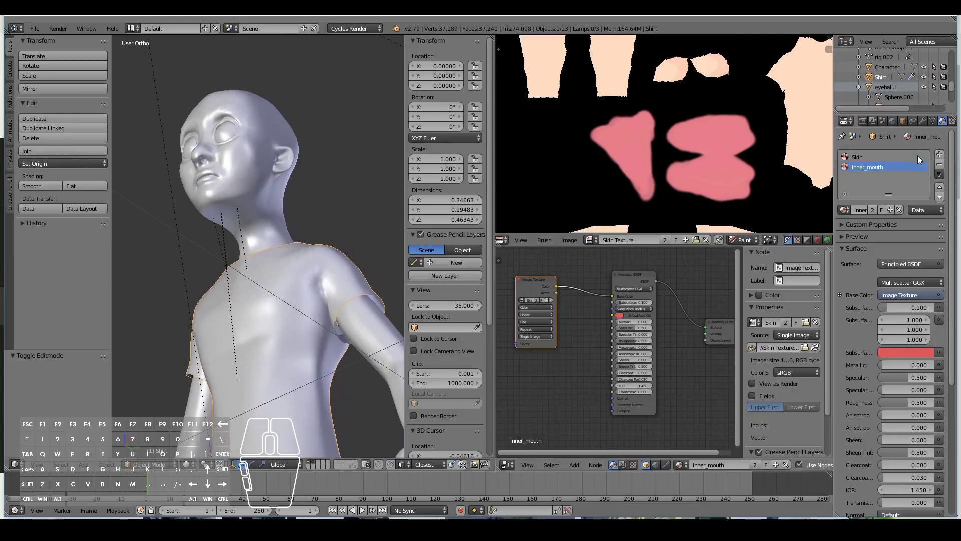
{"action": "left_click", "coordinate": [923, 121]}
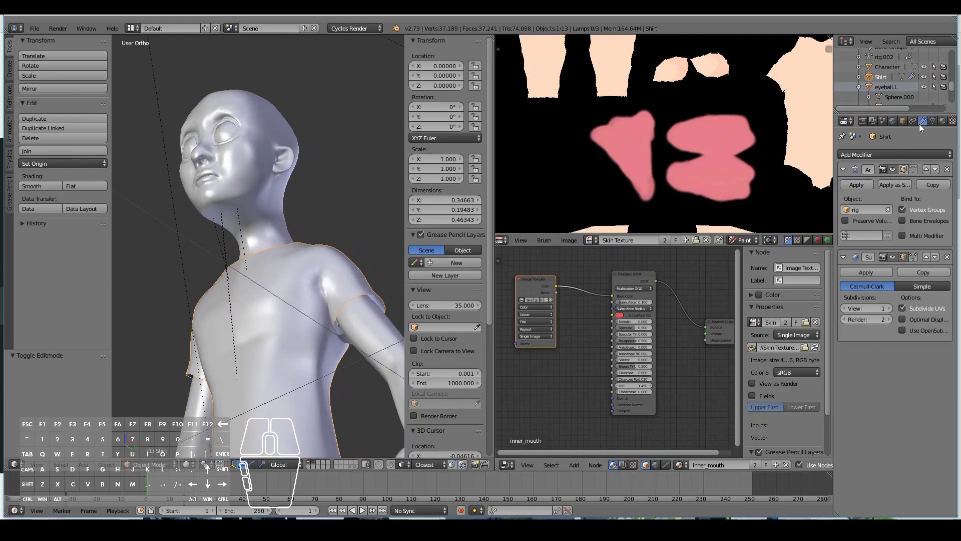
{"action": "left_click", "coordinate": [884, 155]}
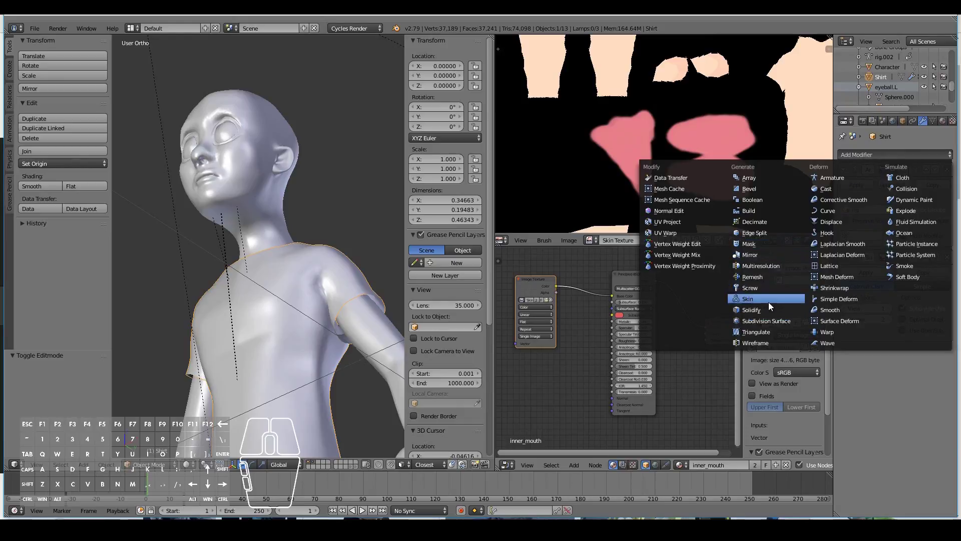
{"action": "left_click", "coordinate": [752, 310]}
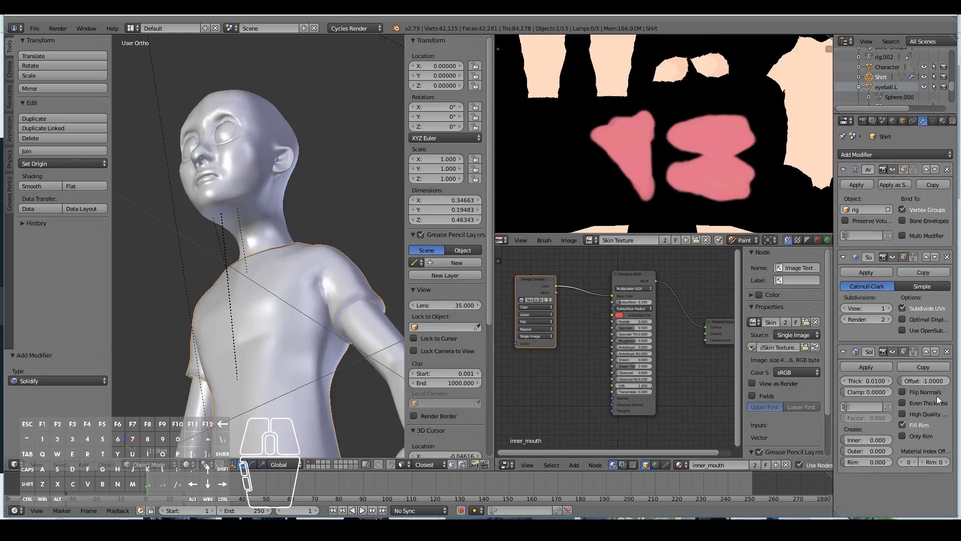
{"action": "left_click", "coordinate": [925, 352]}
- Set the Shirt's Solidify thickness to 0.005 and check the sleeve and overall fit, ending in front view
{"action": "middle_click_drag", "start_coordinate": [291, 298], "coordinate": [601, 371]}
{"action": "scroll", "coordinate": [292, 284], "scroll_direction": "up", "scroll_amount": 4}
{"action": "left_click", "coordinate": [877, 286]}
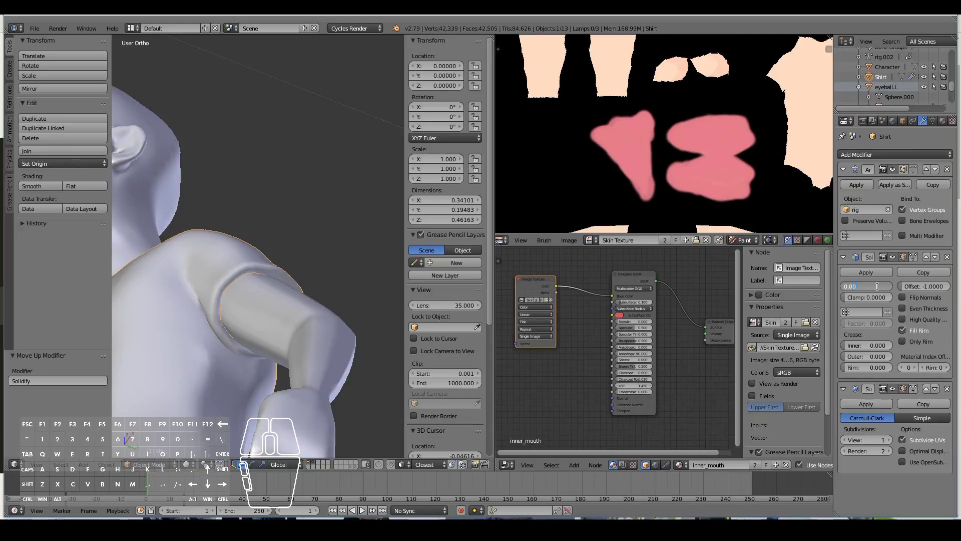
{"action": "type", "text": "0.005"}
{"action": "key", "text": "Return"}
{"action": "scroll", "coordinate": [271, 304], "scroll_direction": "down", "scroll_amount": 5}
{"action": "middle_click_drag", "start_coordinate": [271, 303], "coordinate": [374, 326]}
{"action": "key", "text": "KP_1"}
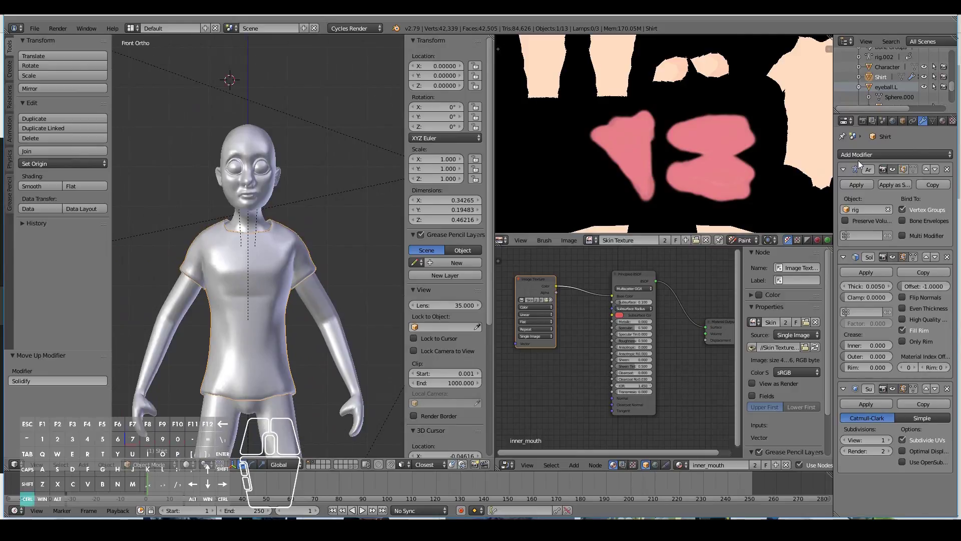
- Remove the inner_mouth and Skin material slots from the Shirt
{"action": "left_click", "coordinate": [943, 120]}
{"action": "left_click", "coordinate": [940, 164]}
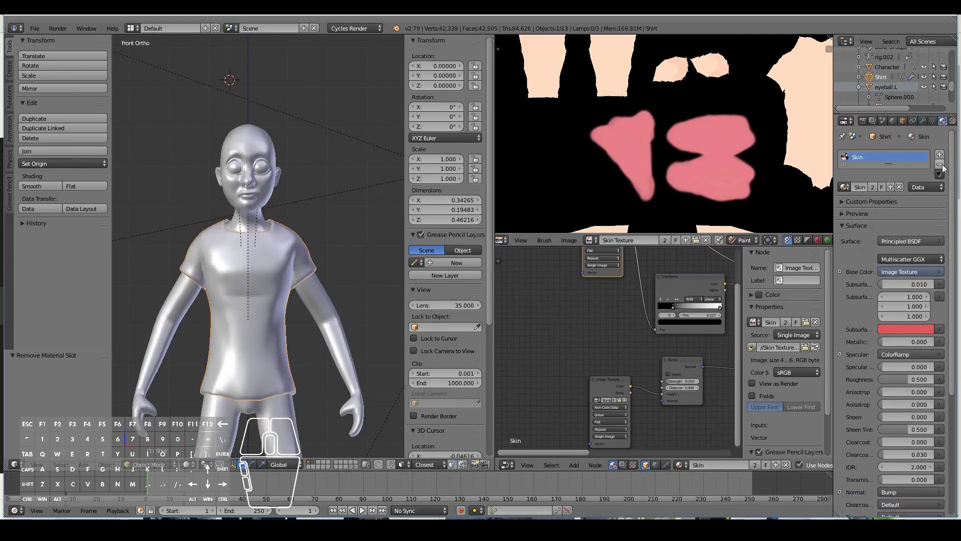
{"action": "left_click", "coordinate": [939, 164]}
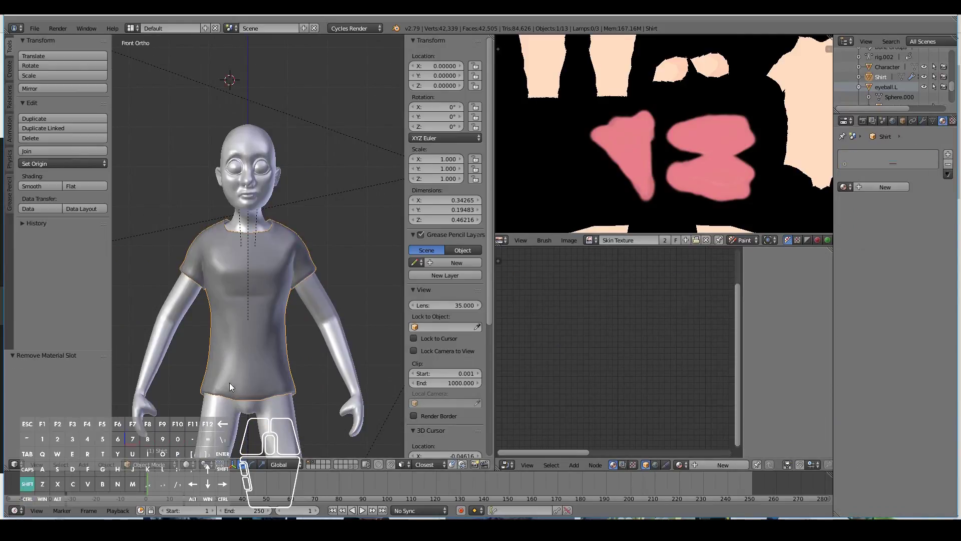
- Preview the shirt on the character in Rendered shading, then return to Solid shading
{"action": "left_click", "coordinate": [186, 464]}
{"action": "left_click", "coordinate": [206, 397]}
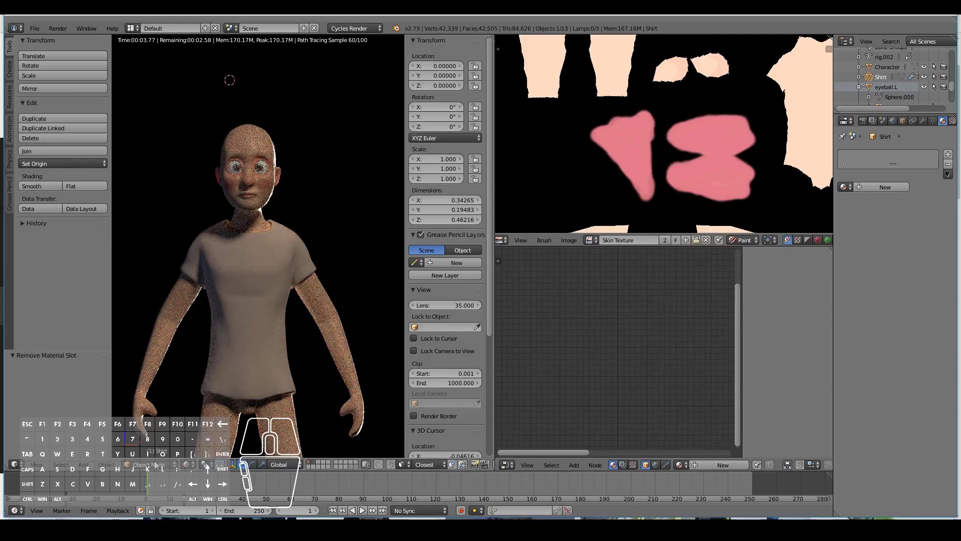
{"action": "left_click", "coordinate": [188, 465]}
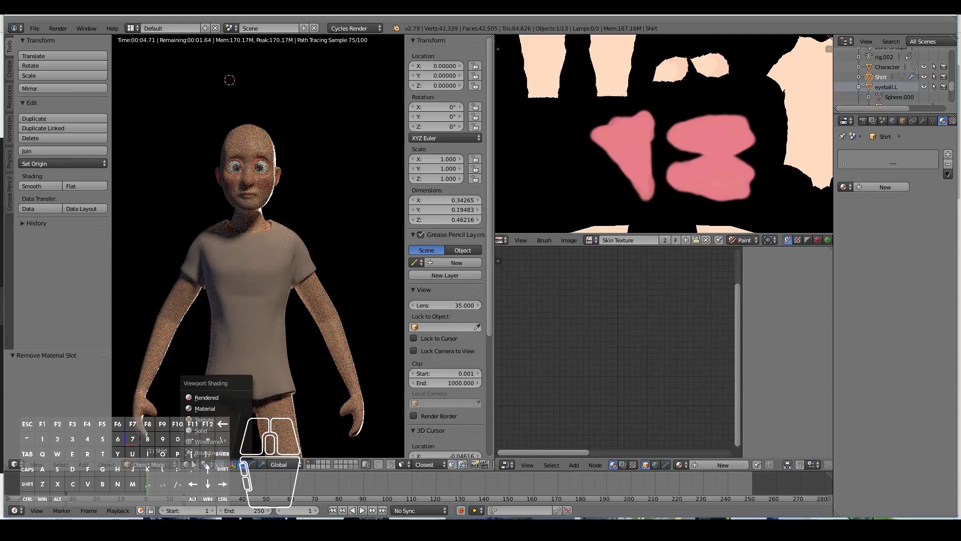
{"action": "left_click", "coordinate": [199, 430]}
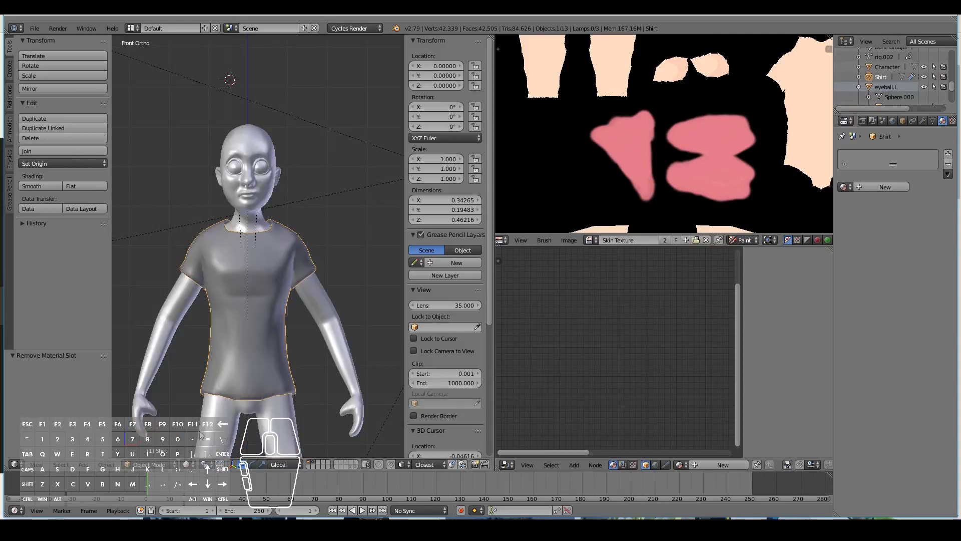
- Unhide the rig, select the character's left upper arm FK control and set its IK_FK value to 1.000
{"action": "right_click", "coordinate": [319, 321]}
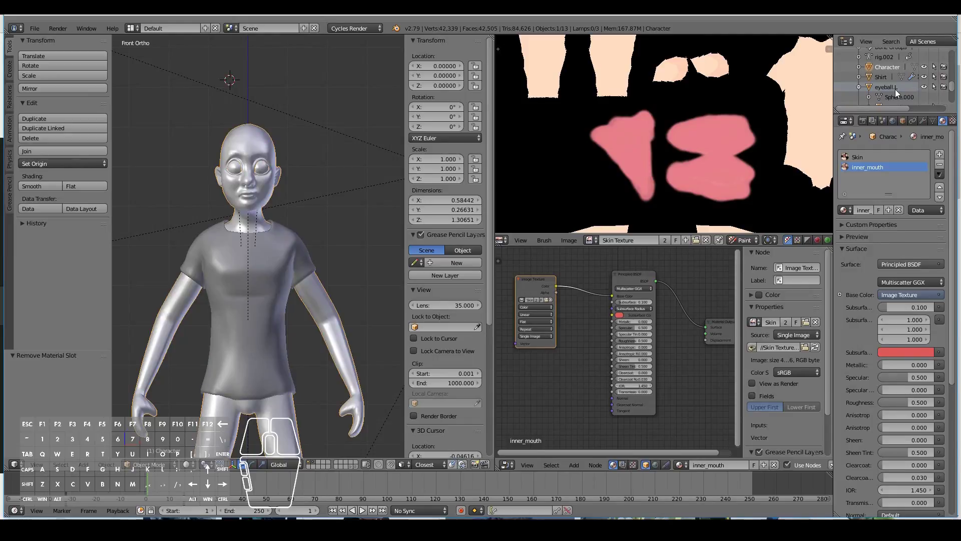
{"action": "scroll", "coordinate": [899, 90], "scroll_direction": "up", "scroll_amount": 3}
{"action": "left_click", "coordinate": [925, 68]}
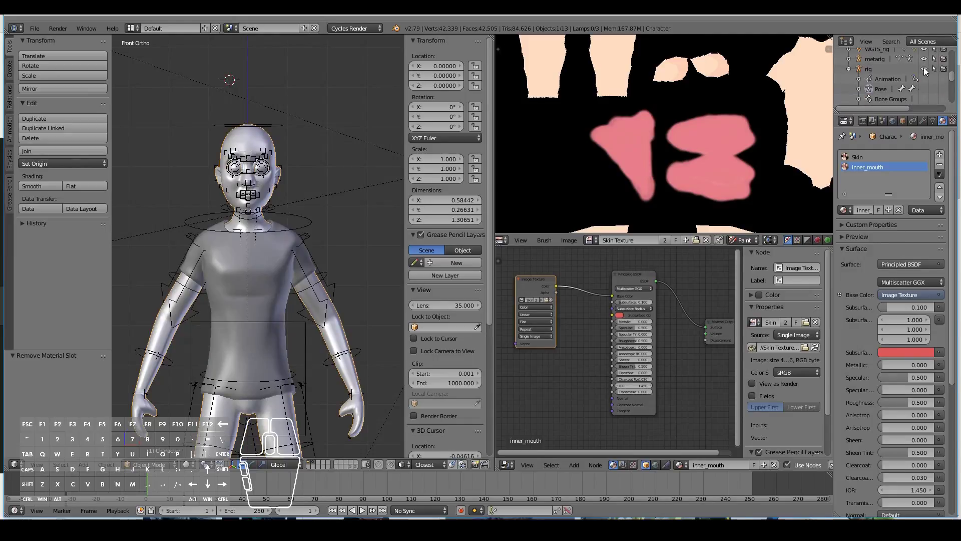
{"action": "right_click", "coordinate": [323, 279]}
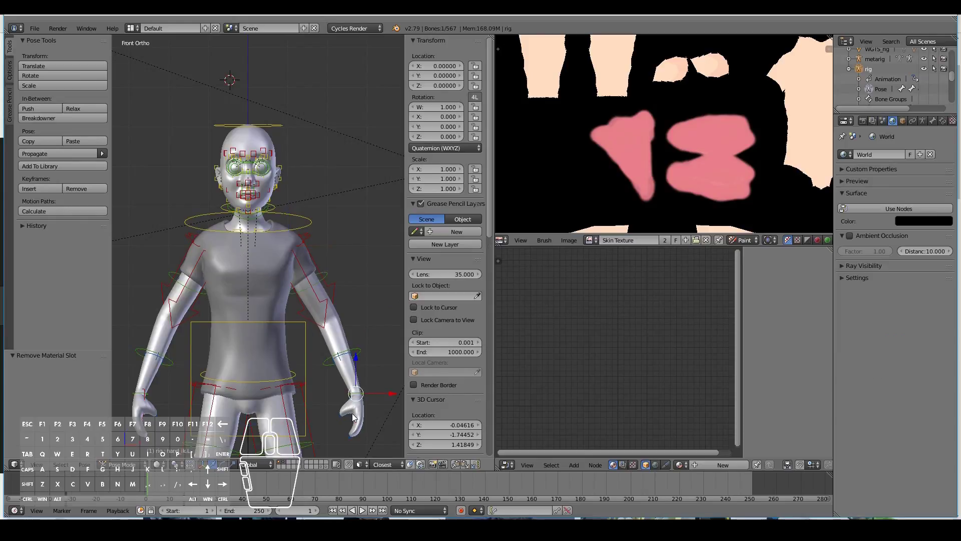
{"action": "right_click", "coordinate": [316, 263]}
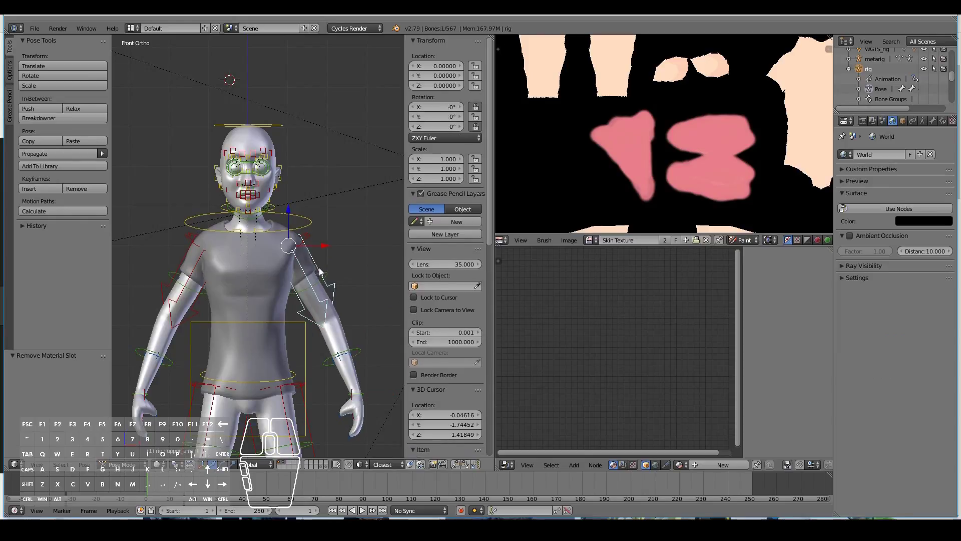
{"action": "scroll", "coordinate": [473, 392], "scroll_direction": "down", "scroll_amount": 10}
{"action": "left_click_drag", "start_coordinate": [430, 259], "coordinate": [432, 259]}
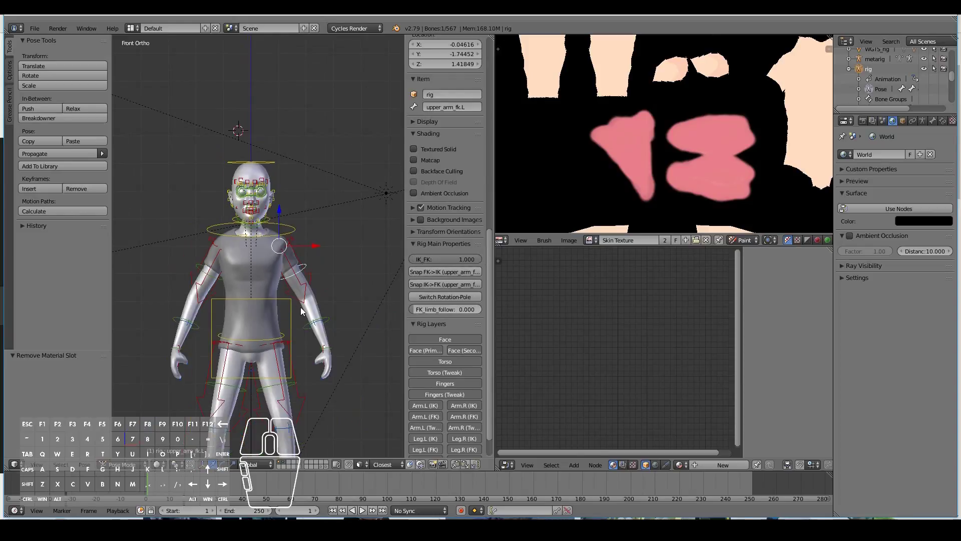
- Test-rotate the left upper arm FK control to check how the sleeve deforms, restoring the rest pose
{"action": "scroll", "coordinate": [304, 308], "scroll_direction": "up", "scroll_amount": 2}
{"action": "key", "text": "r"}
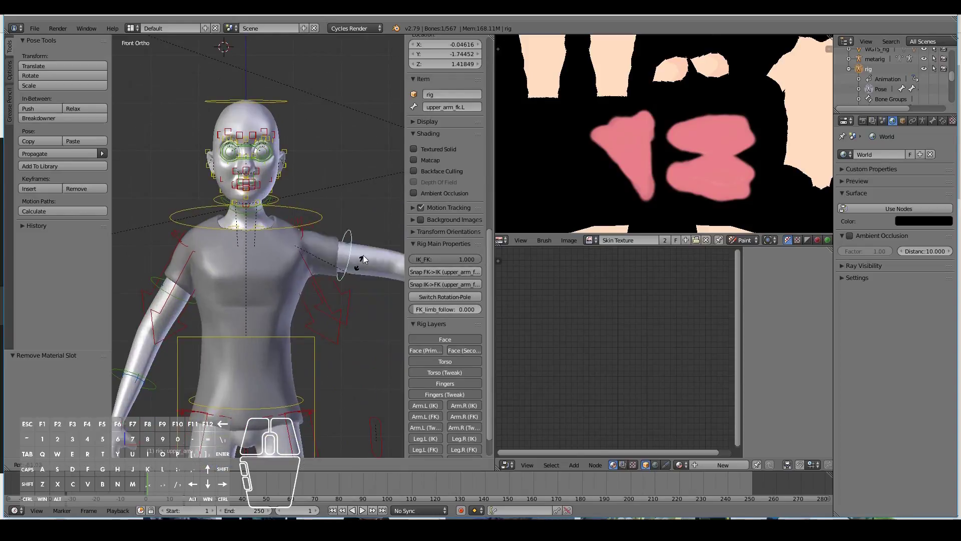
{"action": "left_click", "coordinate": [329, 277]}
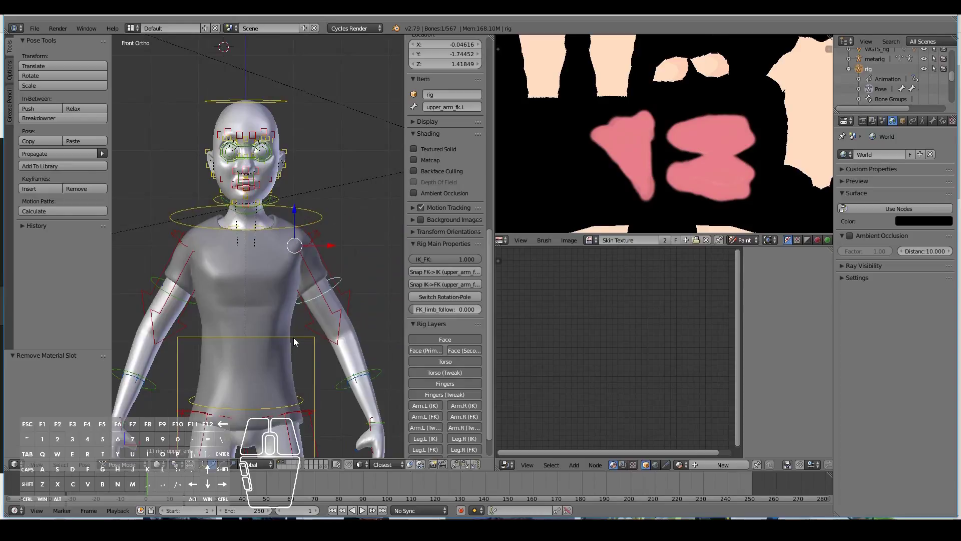
- Test-rotate the chest control from the side, freely and about its local X axis, cancelling each rotation
{"action": "middle_click_drag", "start_coordinate": [293, 325], "coordinate": [196, 319]}
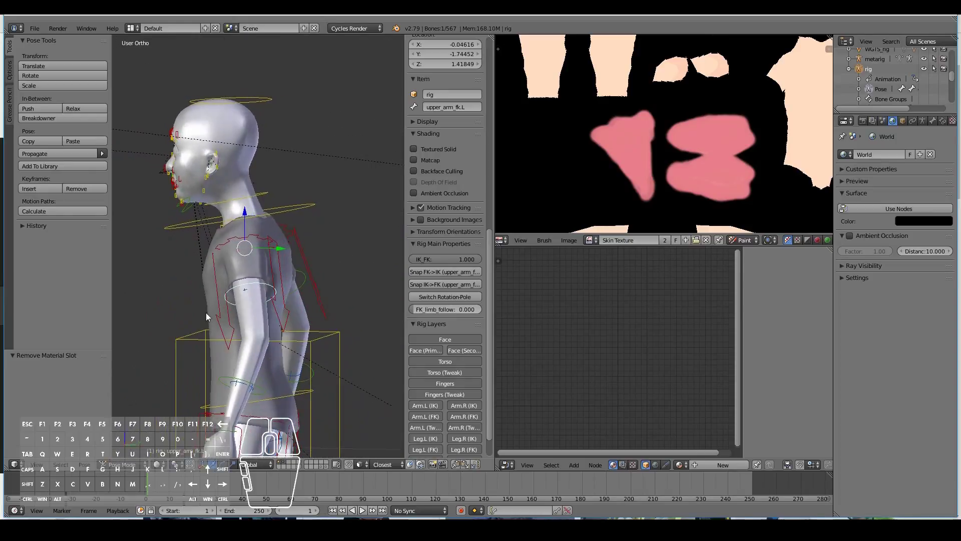
{"action": "right_click", "coordinate": [290, 211]}
{"action": "key", "text": "r"}
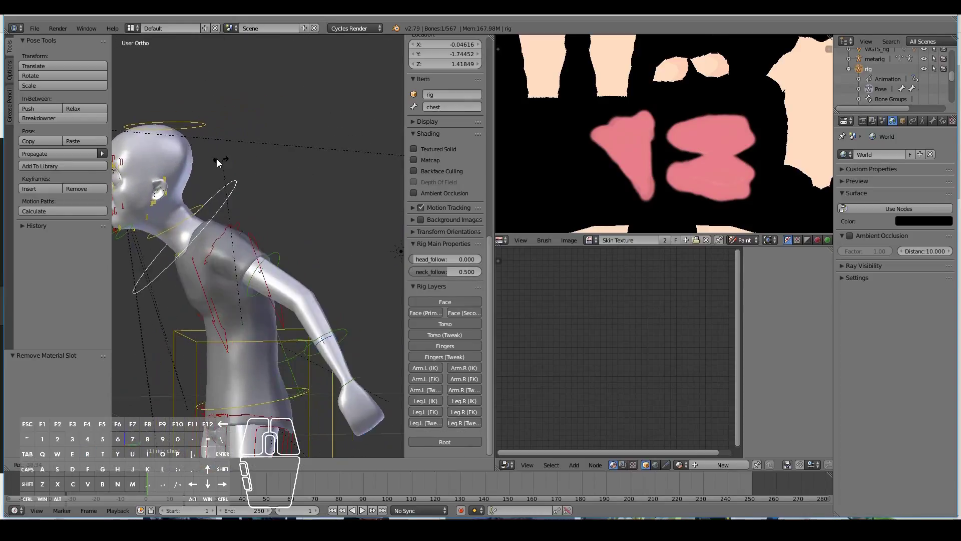
{"action": "right_click", "coordinate": [332, 327]}
{"action": "middle_click_drag", "start_coordinate": [331, 326], "coordinate": [294, 332]}
{"action": "key", "text": "r"}
{"action": "key", "text": "x"}
{"action": "key", "text": "x"}
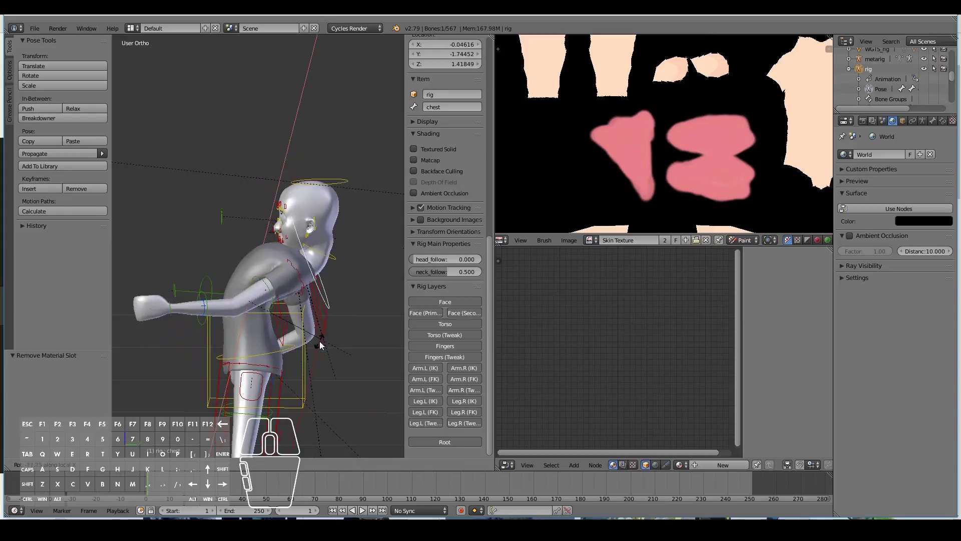
{"action": "right_click", "coordinate": [227, 284]}
- Test-rotate the chest control sideways from the front to check the shirt's deformation, then cancel the rotation
{"action": "middle_click_drag", "start_coordinate": [227, 284], "coordinate": [386, 269]}
{"action": "key", "text": "r"}
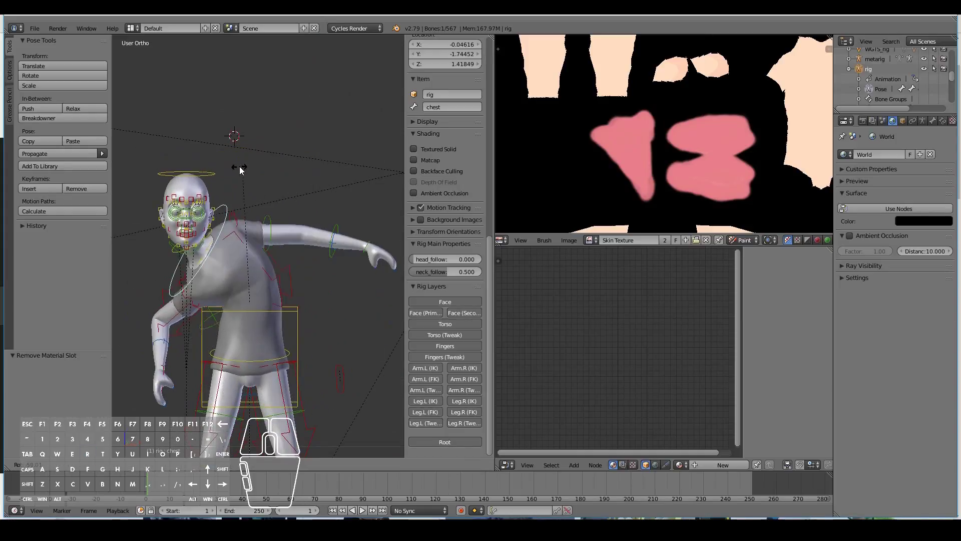
{"action": "right_click", "coordinate": [300, 190]}
{"action": "key", "text": "KP_1"}
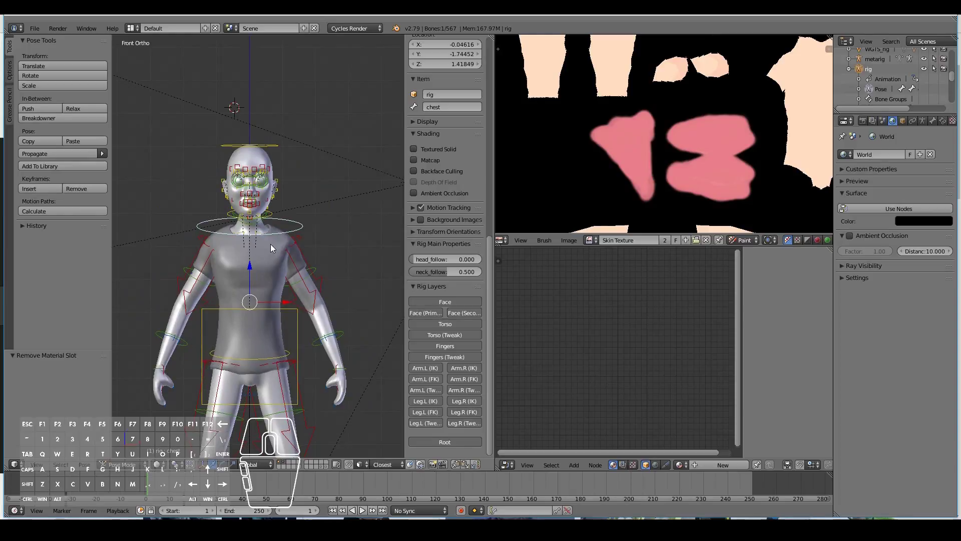
{"action": "scroll", "coordinate": [254, 320], "scroll_direction": "down", "scroll_amount": 2}
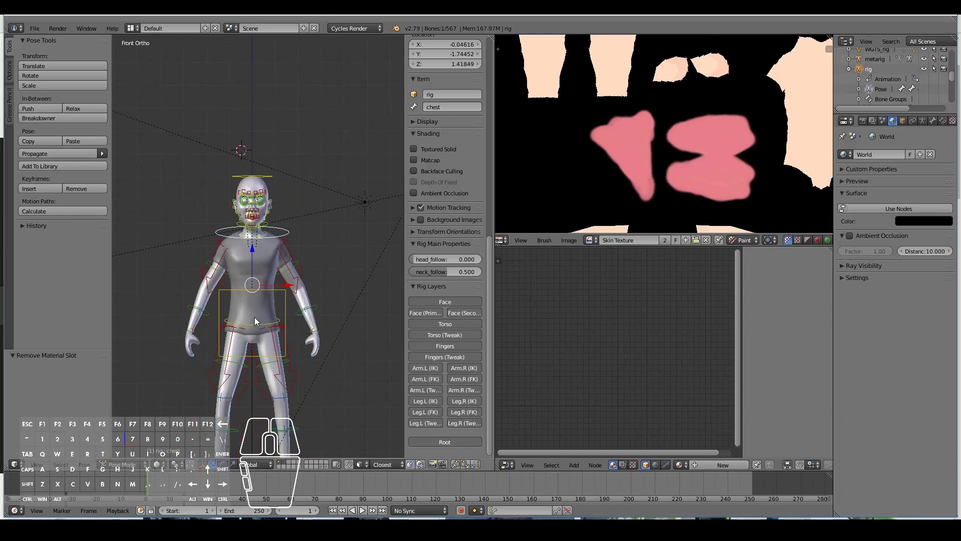
- Leave Pose Mode, select the Shirt and hide it
{"action": "scroll", "coordinate": [265, 305], "scroll_direction": "up", "scroll_amount": 5}
{"action": "key", "text": "ctrl+Tab"}
{"action": "right_click", "coordinate": [271, 303]}
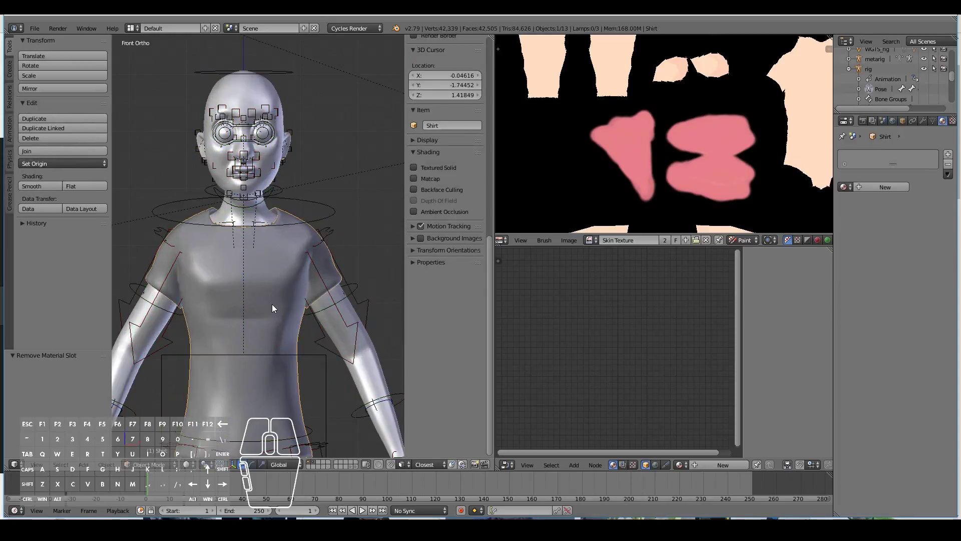
{"action": "scroll", "coordinate": [272, 304], "scroll_direction": "down", "scroll_amount": 2}
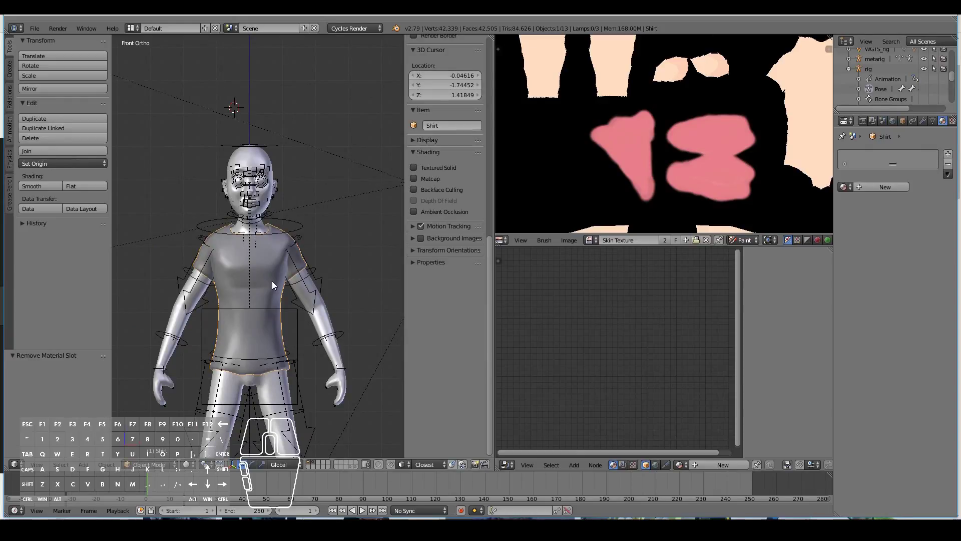
{"action": "key", "text": "h"}
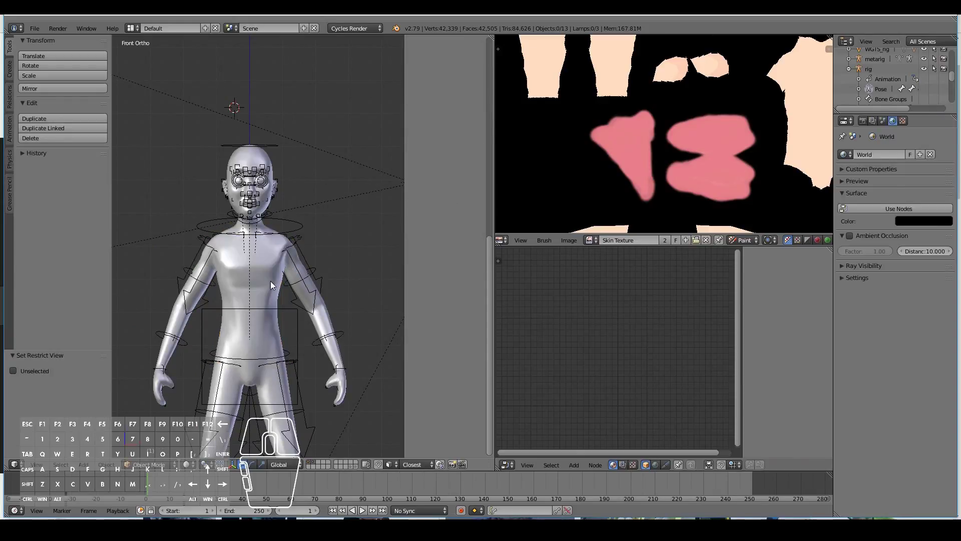
- Select the Character mesh, frame its legs and enter Edit Mode
{"action": "right_click", "coordinate": [270, 281]}
{"action": "key", "text": "KP_Decimal"}
{"action": "scroll", "coordinate": [290, 373], "scroll_direction": "down", "scroll_amount": 2}
{"action": "scroll", "coordinate": [290, 378], "scroll_direction": "up", "scroll_amount": 2}
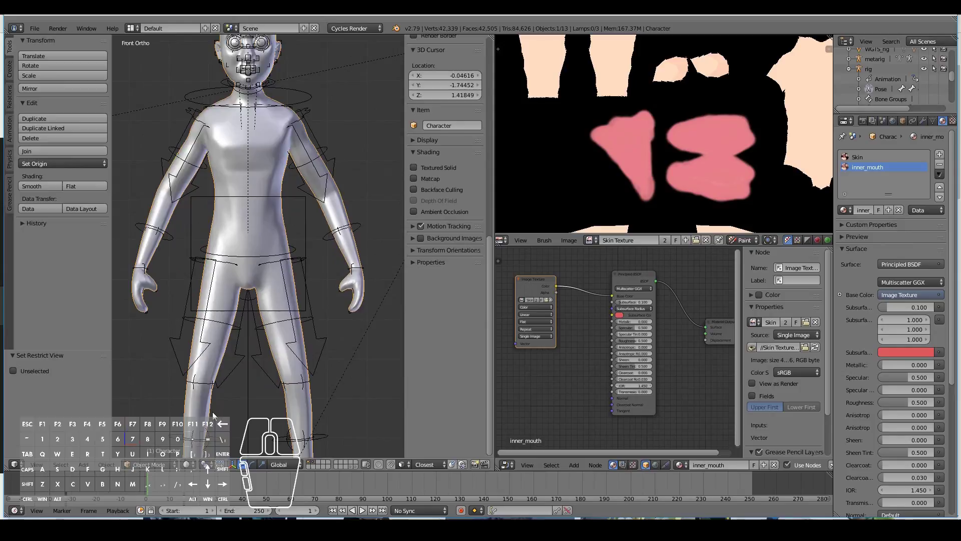
{"action": "scroll", "coordinate": [234, 384], "scroll_direction": "down", "scroll_amount": 3, "text": "shift"}
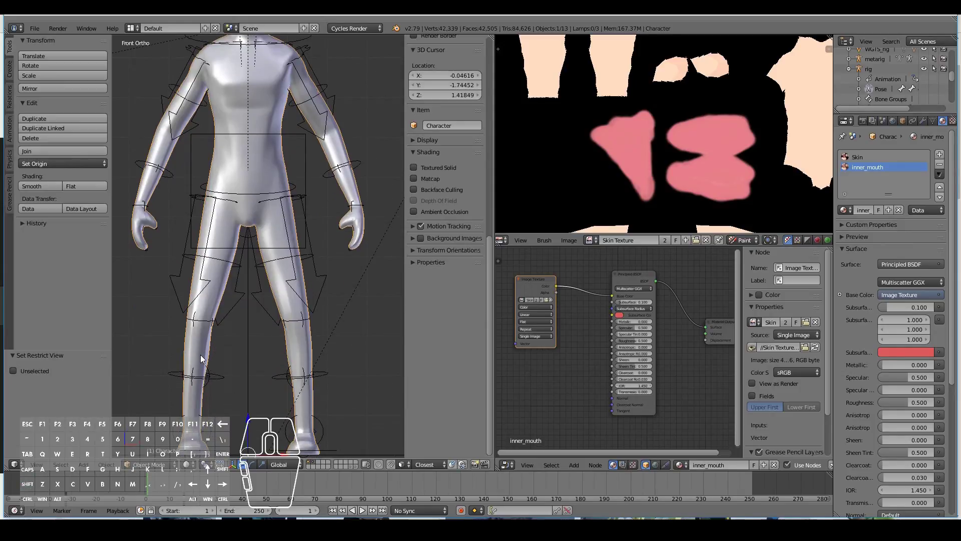
{"action": "key", "text": "Tab"}
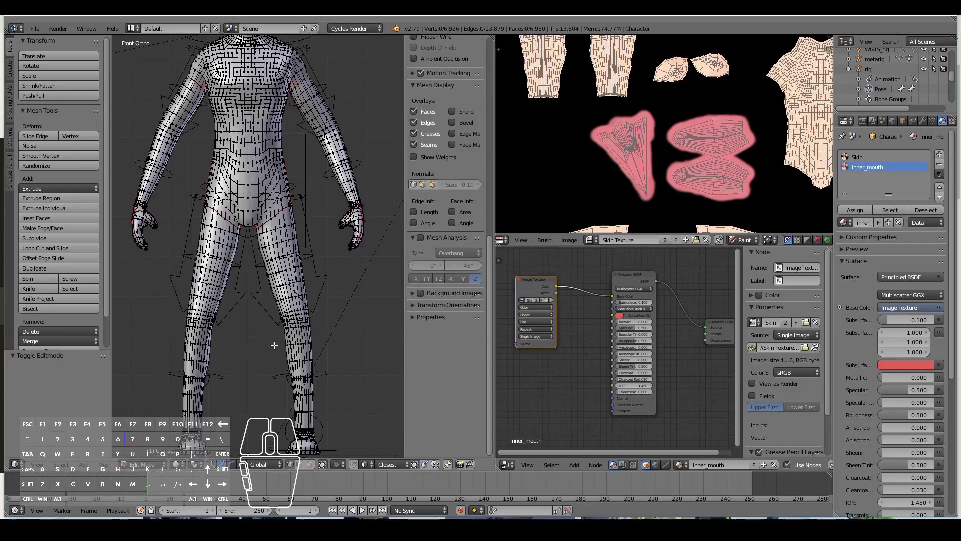
- Select edge loops around the character's legs and grow the selection eight times to cover the pants area
{"action": "right_click", "coordinate": [289, 279]}
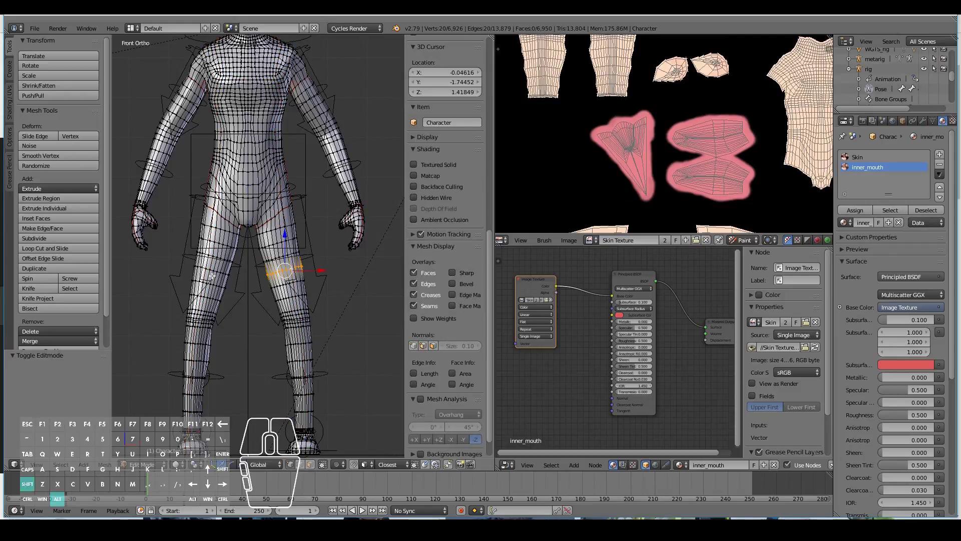
{"action": "key", "text": "ctrl+KP_Add"}
{"action": "key", "text": "ctrl+KP_Add"}
{"action": "key", "text": "ctrl+KP_Add"}
{"action": "key", "text": "ctrl+KP_Add"}
{"action": "key", "text": "ctrl+KP_Add"}
{"action": "key", "text": "ctrl+KP_Add"}
{"action": "key", "text": "ctrl+KP_Add"}
{"action": "key", "text": "ctrl+KP_Add"}
- Duplicate the selected leg geometry in place and enlarge the copy along its normals as a separate pants object
{"action": "key", "text": "shift+d"}
{"action": "right_click", "coordinate": [281, 275]}
{"action": "key", "text": "alt+s"}
{"action": "left_click", "coordinate": [156, 258]}
{"action": "mouse_move", "coordinate": [156, 257]}
{"action": "middle_mouse_down"}
{"action": "mouse_move", "coordinate": [193, 281]}
{"action": "mouse_move", "coordinate": [150, 262]}
{"action": "middle_mouse_up"}
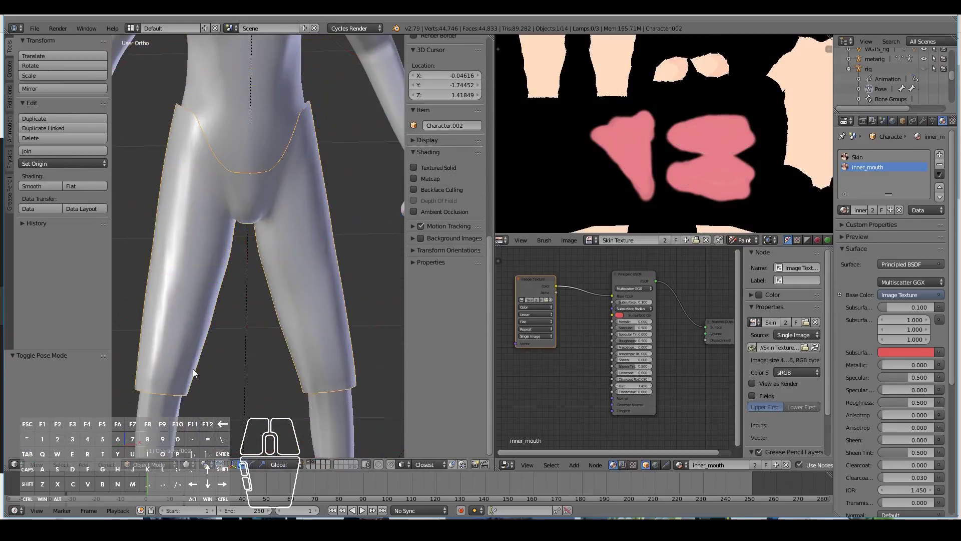
- Raise the pants' waist edge loop and flatten it along the Z axis by a factor of about 0.412
{"action": "key", "text": "KP_1"}
{"action": "key", "text": "Tab"}
{"action": "key", "text": "s"}
{"action": "key", "text": "z"}
{"action": "left_click", "coordinate": [255, 137]}
{"action": "left_click_drag", "start_coordinate": [242, 94], "coordinate": [242, 82]}
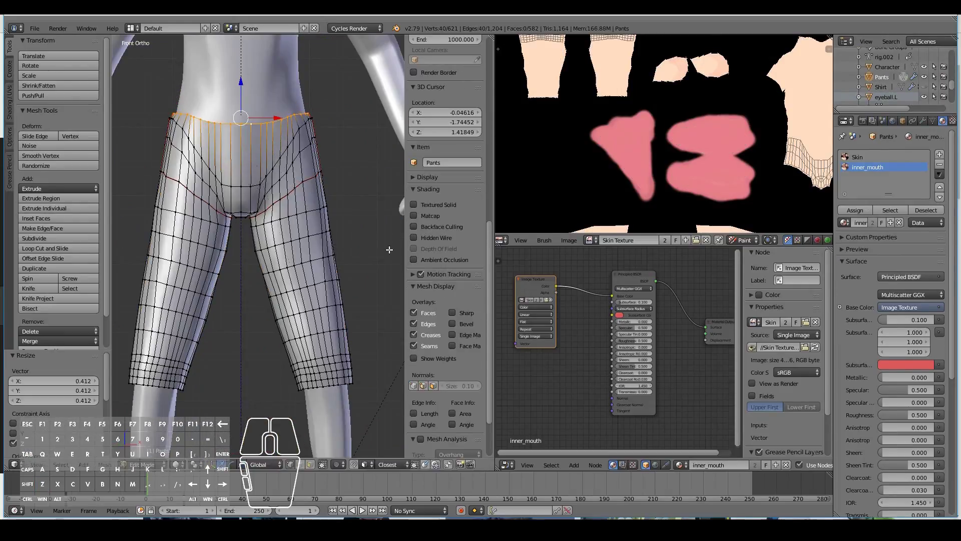
- Flatten the edge loops below the pants' waistline along the Z axis to even their spacing
{"action": "right_click", "coordinate": [250, 186], "text": "alt"}
{"action": "key", "text": "s"}
{"action": "key", "text": "z"}
{"action": "left_click", "coordinate": [286, 200]}
{"action": "right_click", "coordinate": [271, 197], "text": "alt"}
{"action": "right_click", "coordinate": [274, 181], "text": "alt"}
{"action": "key", "text": "s"}
{"action": "key", "text": "z"}
{"action": "left_click", "coordinate": [258, 227]}
- Enable proportional editing and move a vertex in the pants' hip area to improve the fit
{"action": "key", "text": "Tab"}
{"action": "middle_click_drag", "start_coordinate": [179, 236], "coordinate": [285, 223]}
{"action": "key", "text": "Tab"}
{"action": "right_click", "coordinate": [272, 183]}
{"action": "left_click", "coordinate": [338, 462]}
{"action": "left_click", "coordinate": [350, 441]}
{"action": "key", "text": "g"}
{"action": "left_click", "coordinate": [342, 253]}
- Pull the pants' geometry into shape around the waist and hips from several angles
{"action": "key", "text": "Tab"}
{"action": "key", "text": "Tab"}
{"action": "key", "text": "a"}
{"action": "left_click_drag", "start_coordinate": [350, 103], "coordinate": [330, 104]}
{"action": "mouse_move", "coordinate": [321, 150]}
{"action": "middle_mouse_down"}
{"action": "mouse_move", "coordinate": [235, 210]}
{"action": "mouse_move", "coordinate": [316, 215]}
{"action": "mouse_move", "coordinate": [273, 215]}
{"action": "mouse_move", "coordinate": [377, 179]}
{"action": "mouse_move", "coordinate": [269, 198]}
{"action": "mouse_move", "coordinate": [347, 256]}
{"action": "mouse_move", "coordinate": [262, 204]}
{"action": "mouse_move", "coordinate": [325, 215]}
{"action": "mouse_move", "coordinate": [220, 181]}
{"action": "middle_mouse_up"}
{"action": "key", "text": "g"}
{"action": "left_click", "coordinate": [315, 216]}
- Examine the pants' shape by switching between Edit Mode and Object Mode
{"action": "key", "text": "Tab"}
{"action": "key", "text": "Tab"}
{"action": "right_click", "coordinate": [268, 198]}
{"action": "key", "text": "Tab"}
{"action": "key", "text": "Tab"}
{"action": "key", "text": "a"}
{"action": "key", "text": "Tab"}
{"action": "scroll", "coordinate": [261, 203], "scroll_direction": "down", "scroll_amount": 3}
{"action": "scroll", "coordinate": [261, 204], "scroll_direction": "up", "scroll_amount": 3}
{"action": "key", "text": "Tab"}
- Smooth the pants' surface around the hips and crotch and adjust the smoothing settings
{"action": "left_click", "coordinate": [149, 464]}
{"action": "left_click", "coordinate": [149, 429]}
{"action": "scroll", "coordinate": [263, 224], "scroll_direction": "up", "scroll_amount": 2}
{"action": "left_click", "coordinate": [262, 224], "text": "shift"}
{"action": "key", "text": "Tab"}
{"action": "key", "text": "w"}
{"action": "left_click", "coordinate": [261, 321]}
{"action": "left_click", "coordinate": [100, 403]}
- Toggle proportional editing and reposition individual pants vertices to refine the fit over the body
{"action": "right_click_drag", "start_coordinate": [214, 173], "coordinate": [208, 176]}
{"action": "left_click", "coordinate": [208, 176]}
{"action": "middle_click_drag", "start_coordinate": [208, 176], "coordinate": [305, 277]}
{"action": "scroll", "coordinate": [185, 221], "scroll_direction": "up", "scroll_amount": 2}
{"action": "key", "text": "o"}
{"action": "right_click", "coordinate": [206, 271]}
{"action": "right_click_drag", "start_coordinate": [308, 265], "coordinate": [307, 274], "text": "shift"}
{"action": "middle_click_drag", "start_coordinate": [295, 286], "coordinate": [274, 294]}
{"action": "key", "text": "g"}
{"action": "left_click", "coordinate": [274, 294]}
- Nudge another vertex on the pants and check the surface up close in Object Mode
{"action": "key", "text": "Tab"}
{"action": "key", "text": "KP_1"}
{"action": "scroll", "coordinate": [248, 283], "scroll_direction": "down", "scroll_amount": 8}
{"action": "key", "text": "Tab"}
{"action": "scroll", "coordinate": [248, 284], "scroll_direction": "up", "scroll_amount": 8}
{"action": "right_click_drag", "start_coordinate": [260, 284], "coordinate": [263, 287]}
{"action": "middle_click_drag", "start_coordinate": [264, 288], "coordinate": [296, 166]}
{"action": "scroll", "coordinate": [261, 295], "scroll_direction": "up", "scroll_amount": 3}
{"action": "scroll", "coordinate": [261, 295], "scroll_direction": "down", "scroll_amount": 4}
{"action": "right_click", "coordinate": [201, 114]}
{"action": "key", "text": "Tab"}
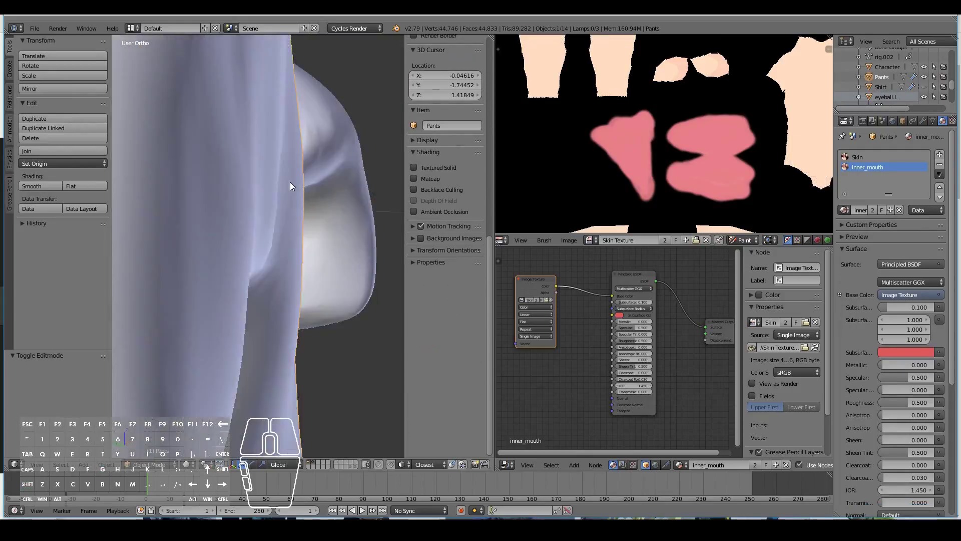
- Add a Solidify modifier to the Pants and move it above the Subdivision Surface modifier
{"action": "scroll", "coordinate": [257, 260], "scroll_direction": "down", "scroll_amount": 6}
{"action": "left_click", "coordinate": [922, 121]}
{"action": "left_click", "coordinate": [894, 155]}
{"action": "left_click", "coordinate": [751, 301]}
{"action": "left_click", "coordinate": [926, 350]}
- Set the Pants' Solidify thickness to 0.005 and view them from the front
{"action": "left_click", "coordinate": [878, 286]}
{"action": "type", "text": "0.005"}
{"action": "key", "text": "Return"}
{"action": "key", "text": "KP_1"}
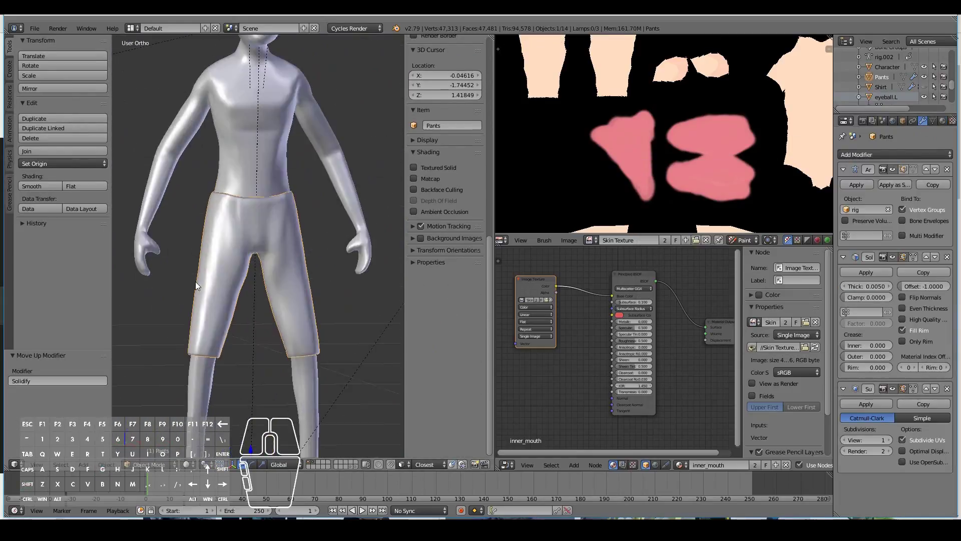
- Scale the hem edge loop of each pants leg in Edit Mode to adjust the cuffs
{"action": "key", "text": "Tab"}
{"action": "right_click", "coordinate": [357, 293], "text": "alt"}
{"action": "key", "text": "s"}
{"action": "left_click", "coordinate": [380, 326]}
{"action": "right_click", "coordinate": [171, 296], "text": "alt"}
{"action": "key", "text": "s"}
{"action": "left_click", "coordinate": [218, 363]}
{"action": "key", "text": "Tab"}
- Unhide the Shirt object and examine where the pants poke through around its lower edge
{"action": "scroll", "coordinate": [211, 363], "scroll_direction": "down", "scroll_amount": 5}
{"action": "middle_click_drag", "start_coordinate": [190, 363], "coordinate": [155, 361]}
{"action": "scroll", "coordinate": [160, 366], "scroll_direction": "down", "scroll_amount": 2}
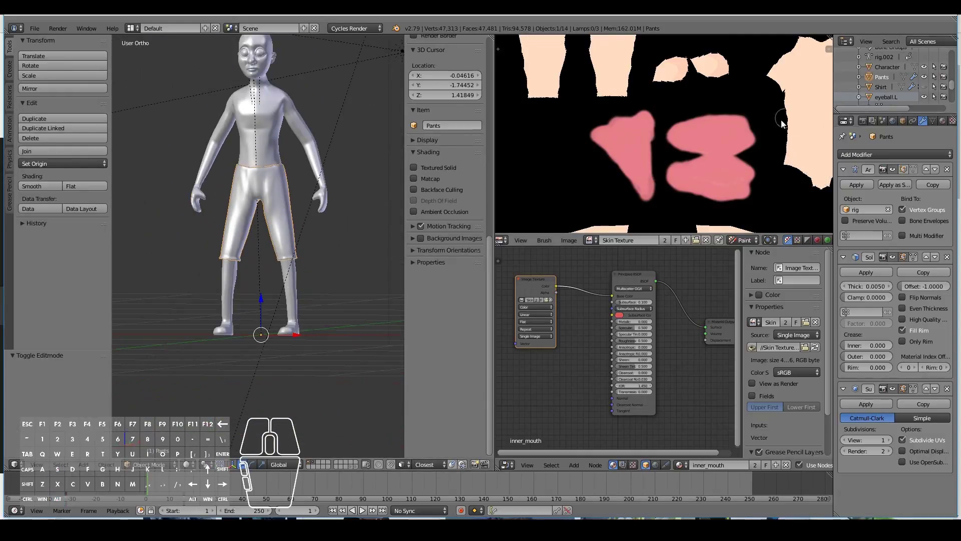
{"action": "left_click", "coordinate": [924, 87]}
{"action": "scroll", "coordinate": [261, 185], "scroll_direction": "up", "scroll_amount": 3}
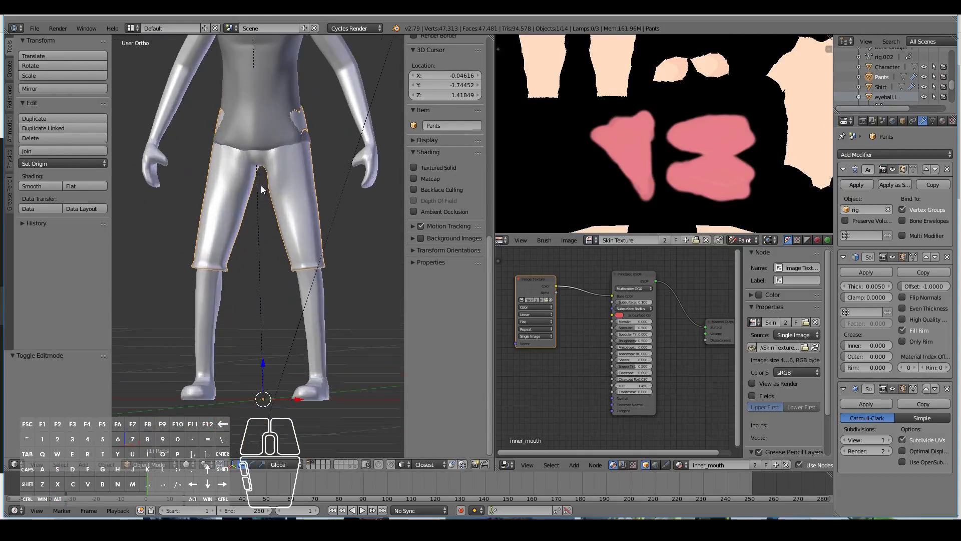
{"action": "scroll", "coordinate": [263, 187], "scroll_direction": "up", "scroll_amount": 2, "text": "shift"}
{"action": "scroll", "coordinate": [289, 246], "scroll_direction": "up", "scroll_amount": 3}
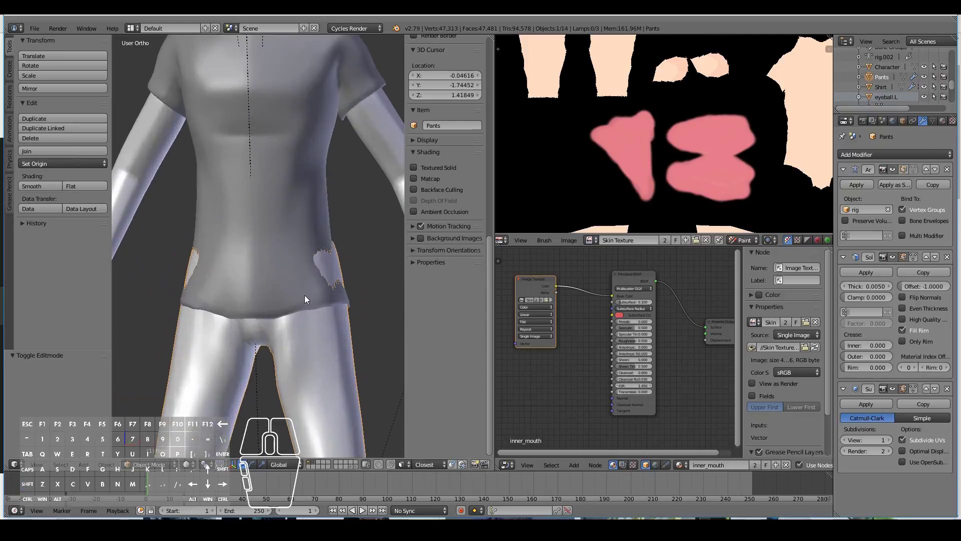
- Scale the shirt's bottom edge loop outward by a factor of 1.066 using Connected proportional editing with a moderate falloff
{"action": "right_click", "coordinate": [285, 300]}
{"action": "key", "text": "Tab"}
{"action": "middle_click_drag", "start_coordinate": [256, 231], "coordinate": [324, 324]}
{"action": "right_click", "coordinate": [313, 311], "text": "alt"}
{"action": "scroll", "coordinate": [341, 321], "scroll_direction": "down", "scroll_amount": 3}
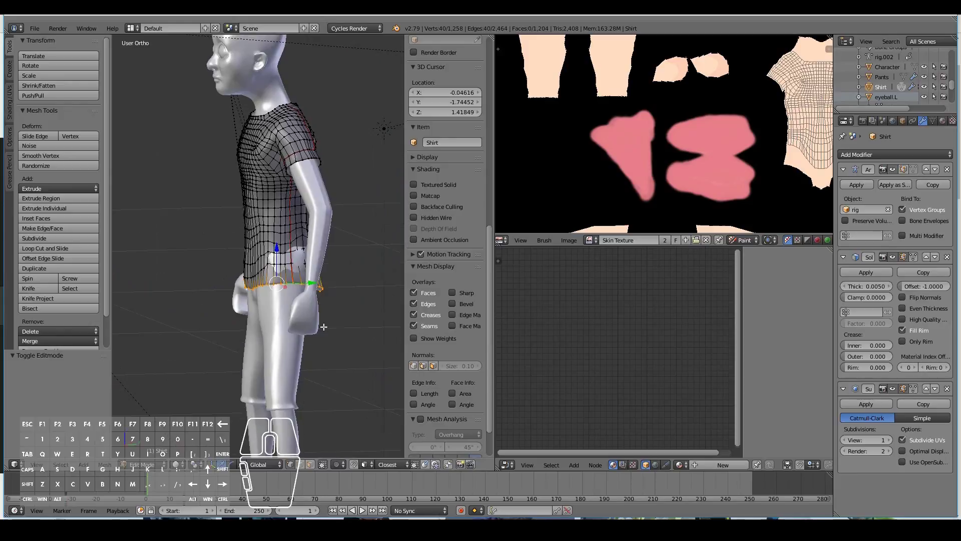
{"action": "key", "text": "s"}
{"action": "left_click", "coordinate": [329, 327]}
{"action": "left_click", "coordinate": [337, 464]}
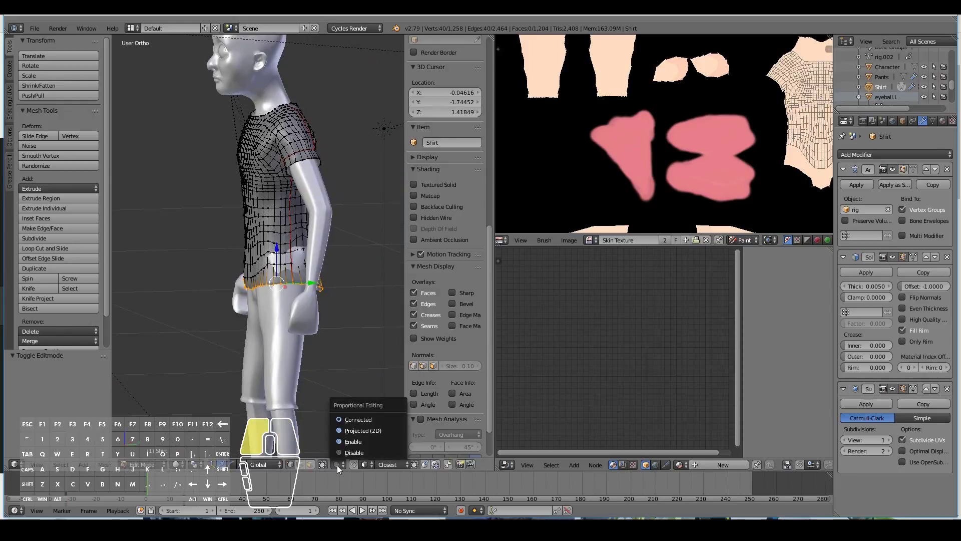
{"action": "scroll", "coordinate": [322, 311], "scroll_direction": "up", "scroll_amount": 1}
{"action": "key", "text": "s"}
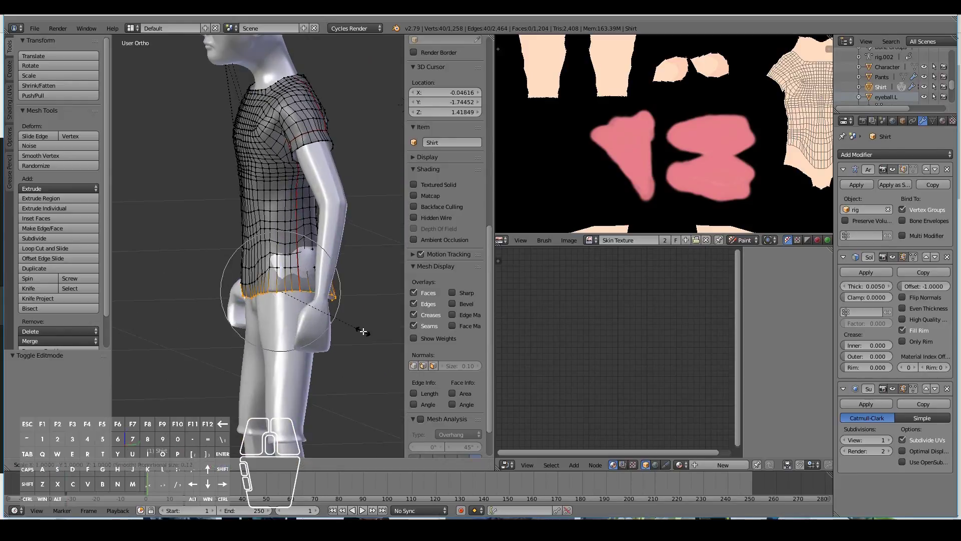
{"action": "scroll", "coordinate": [367, 331], "scroll_direction": "down", "scroll_amount": 3}
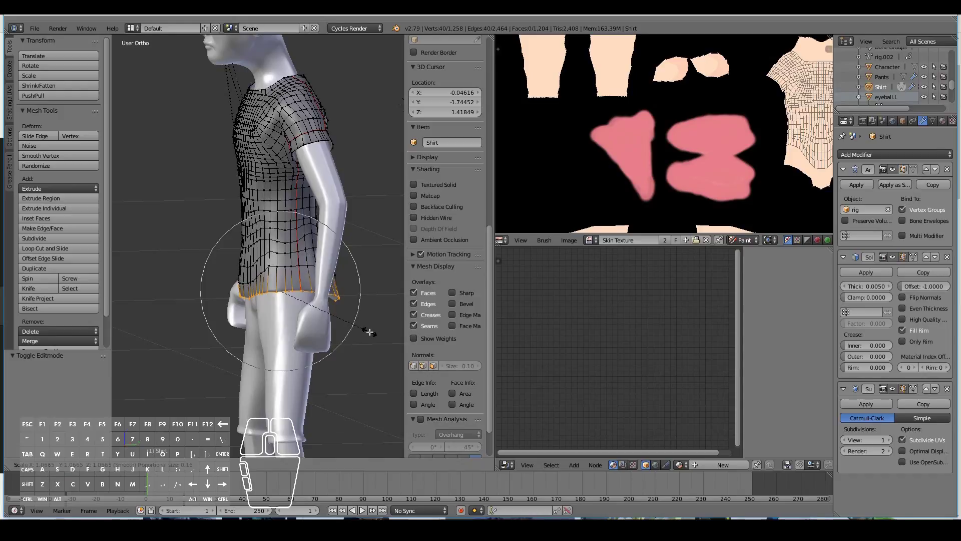
{"action": "left_click", "coordinate": [370, 331]}
{"action": "middle_click_drag", "start_coordinate": [369, 331], "coordinate": [287, 321]}
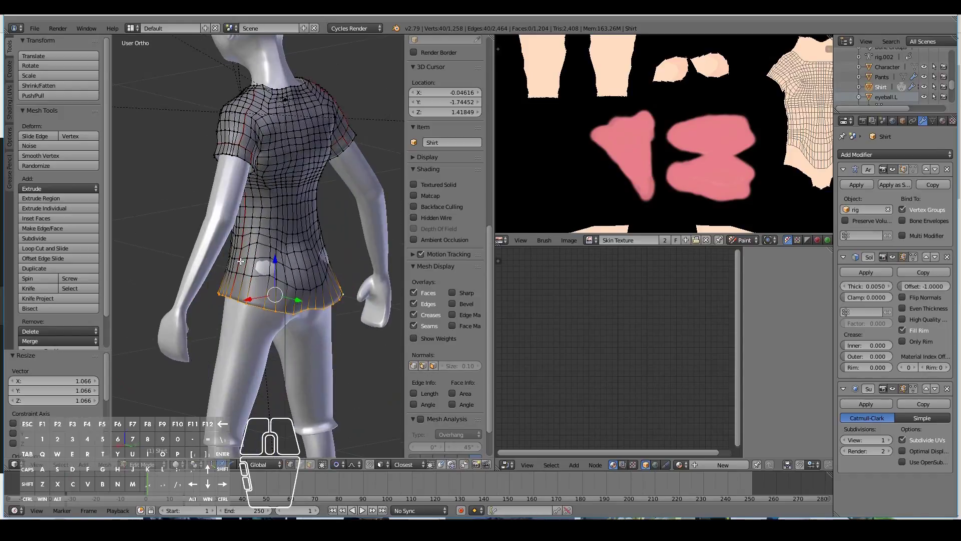
- Move vertices on one side of the shirt's lower back outward to cover the pants showing through
{"action": "right_click", "coordinate": [277, 279]}
{"action": "middle_click_drag", "start_coordinate": [335, 277], "coordinate": [285, 281]}
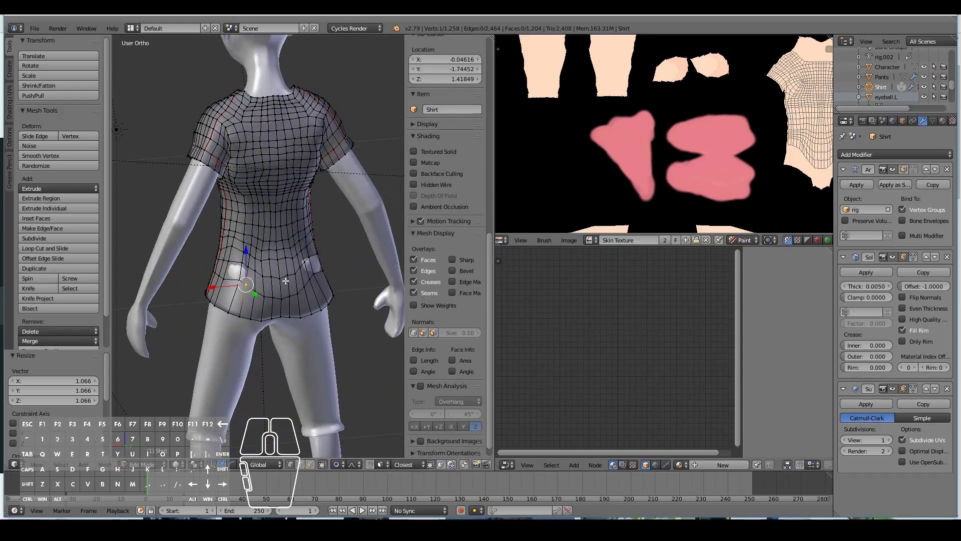
{"action": "key", "text": "g"}
{"action": "left_click", "coordinate": [234, 276]}
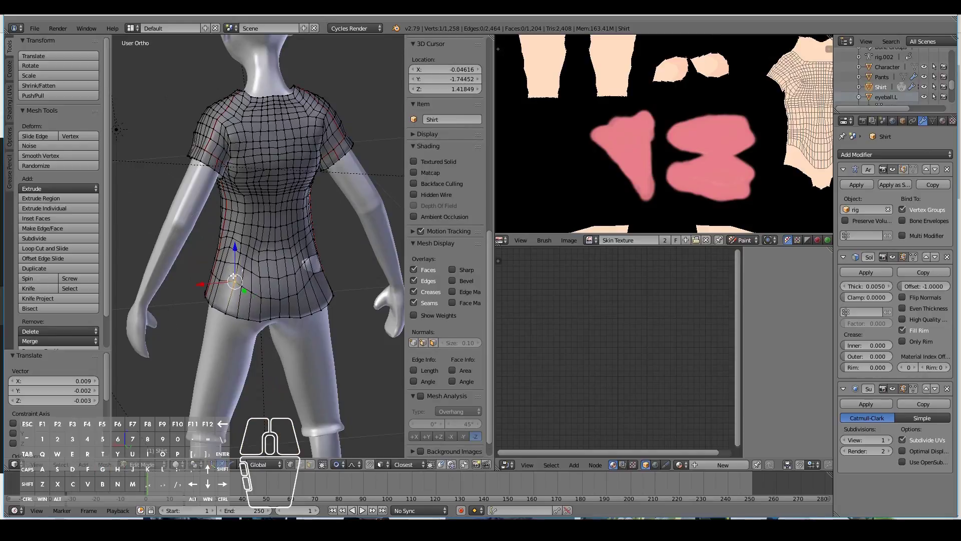
{"action": "key", "text": "g"}
{"action": "left_click", "coordinate": [242, 269]}
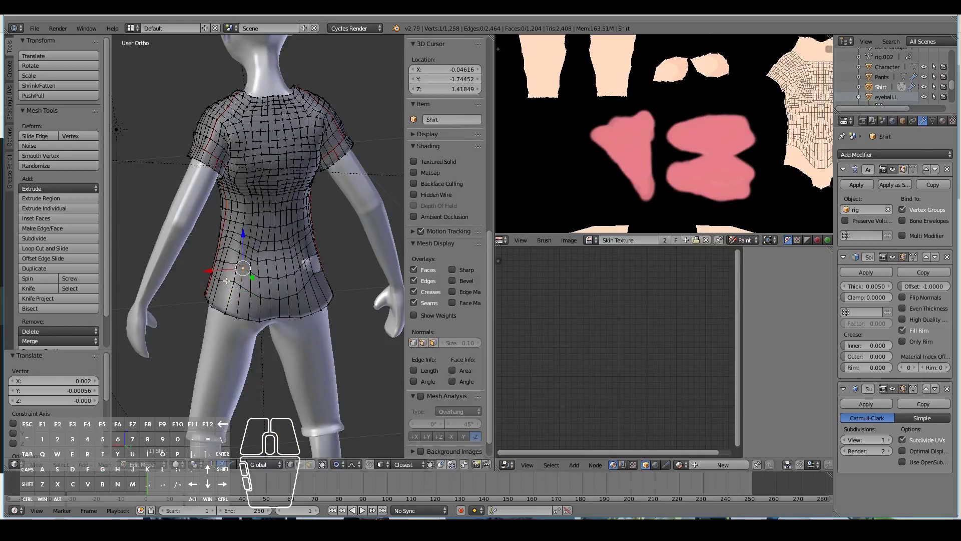
- Move vertices on the other side of the shirt's lower back over the pants and check the fit from the front in Object Mode
{"action": "middle_click_drag", "start_coordinate": [243, 269], "coordinate": [307, 285]}
{"action": "key", "text": "g"}
{"action": "left_click", "coordinate": [311, 236]}
{"action": "middle_click_drag", "start_coordinate": [312, 236], "coordinate": [330, 271]}
{"action": "right_click", "coordinate": [325, 270], "text": "shift"}
{"action": "key", "text": "g"}
{"action": "left_click", "coordinate": [332, 273]}
{"action": "middle_click_drag", "start_coordinate": [255, 272], "coordinate": [127, 258]}
{"action": "key", "text": "Tab"}
{"action": "key", "text": "KP_1"}
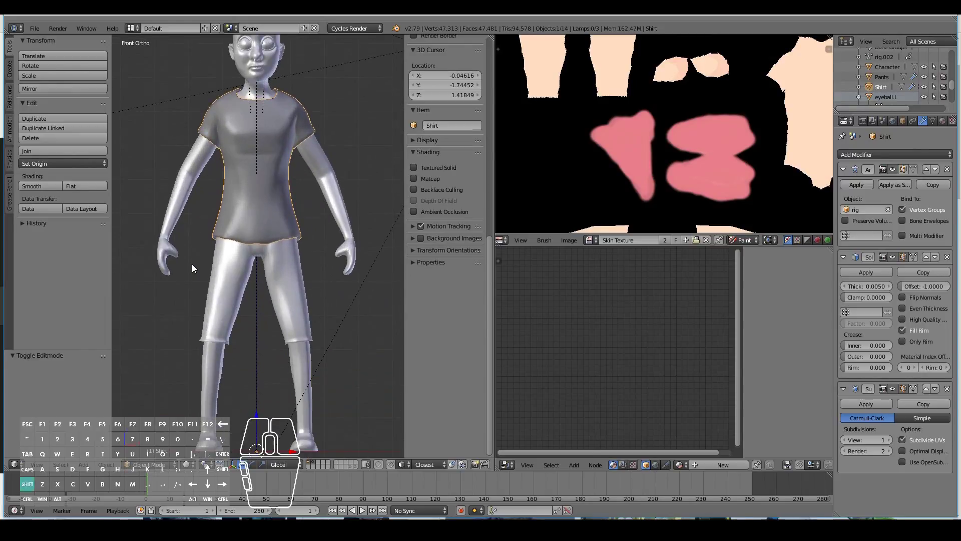
- Remove the Skin and inner_mouth material slots from the Pants object
{"action": "right_click", "coordinate": [305, 332]}
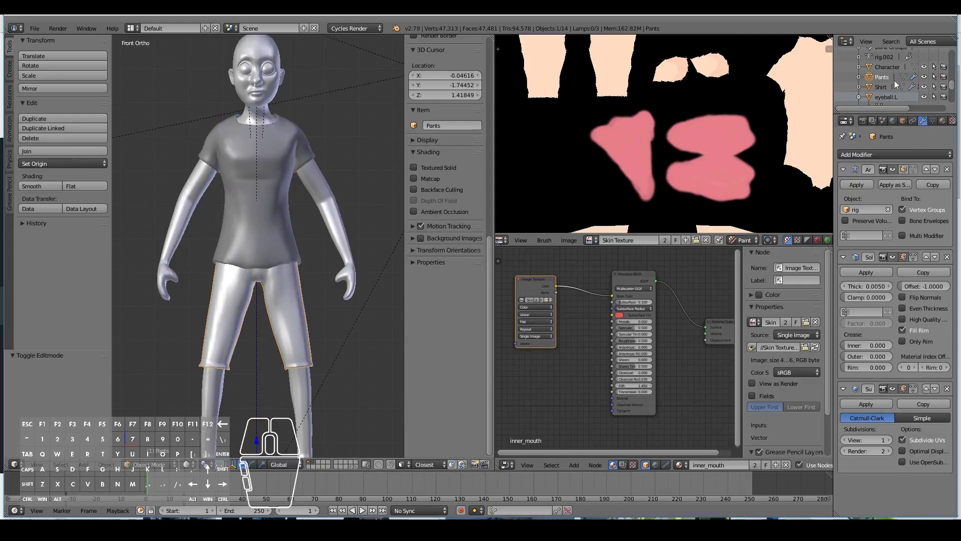
{"action": "left_click", "coordinate": [939, 124]}
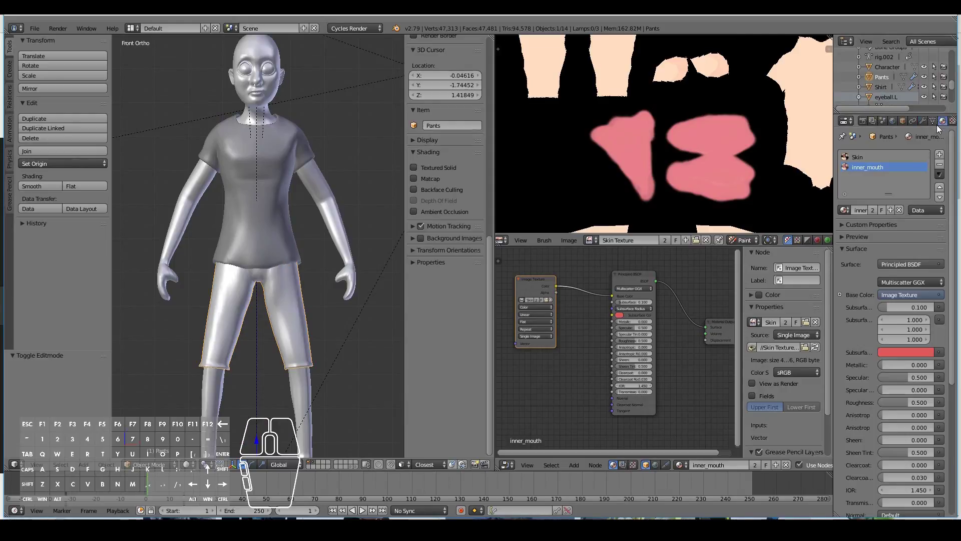
{"action": "left_click", "coordinate": [940, 165]}
{"action": "left_click", "coordinate": [939, 165]}
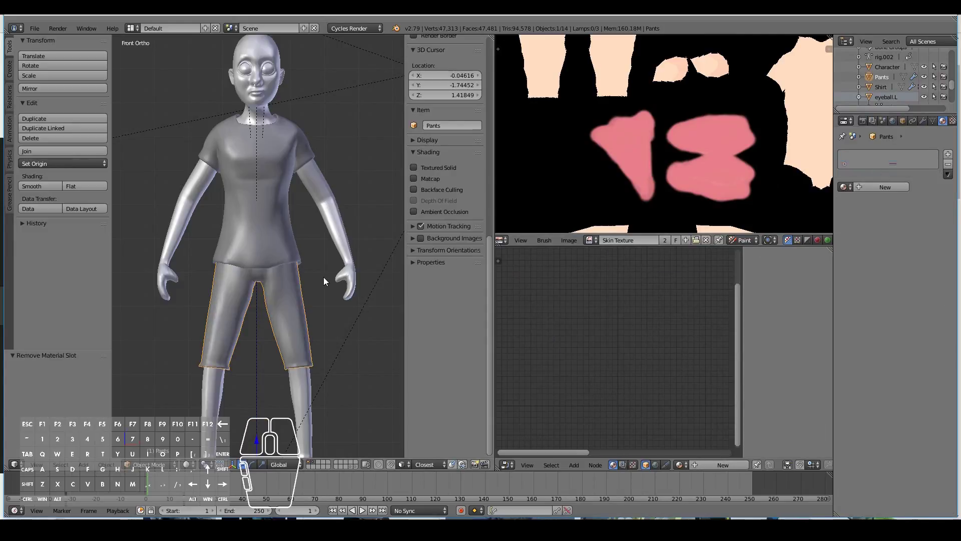
- Preview the clothed character in Rendered viewport shading and return to Solid shading
{"action": "left_click", "coordinate": [194, 465]}
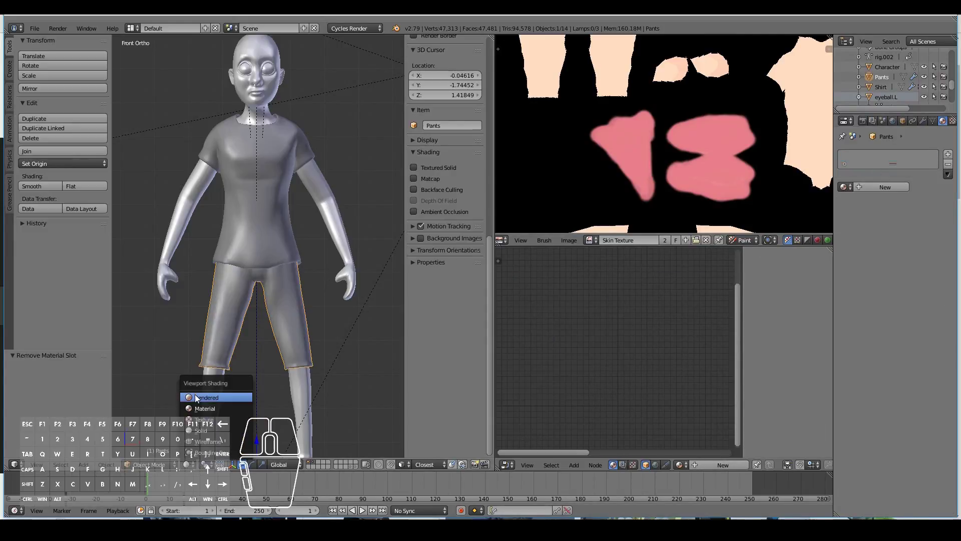
{"action": "left_click", "coordinate": [203, 393]}
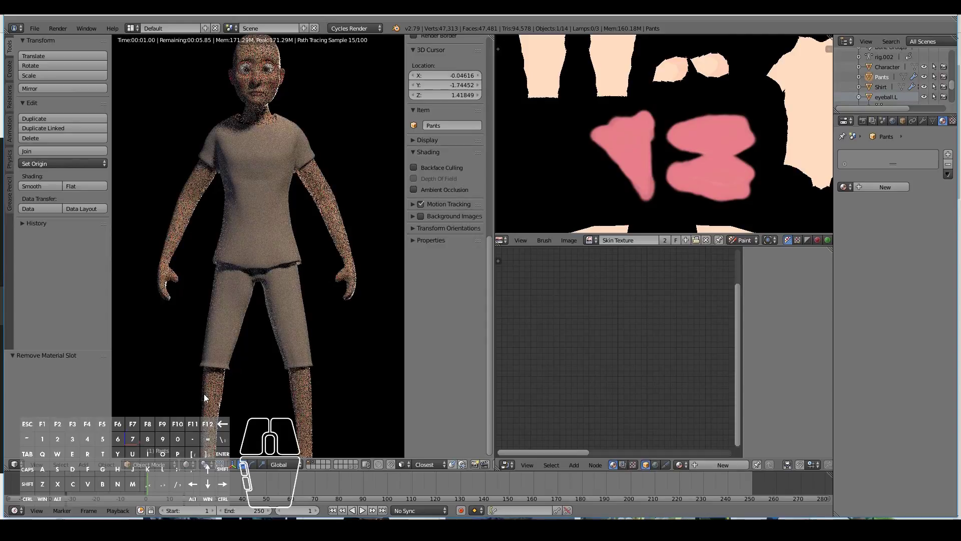
{"action": "scroll", "coordinate": [204, 333], "scroll_direction": "down", "scroll_amount": 2}
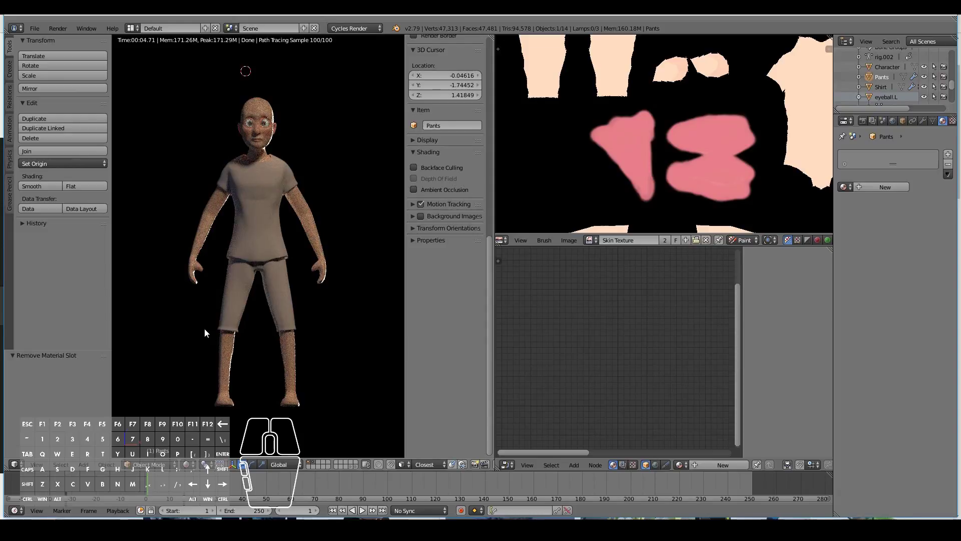
{"action": "left_click", "coordinate": [192, 464]}
{"action": "left_click", "coordinate": [200, 430]}
- Box-select both feet in the Character mesh from the side view and duplicate them in place
{"action": "scroll", "coordinate": [249, 364], "scroll_direction": "down", "scroll_amount": 3, "text": "shift"}
{"action": "scroll", "coordinate": [251, 363], "scroll_direction": "up", "scroll_amount": 2}
{"action": "scroll", "coordinate": [250, 364], "scroll_direction": "up", "scroll_amount": 2}
{"action": "middle_click_drag", "start_coordinate": [235, 364], "coordinate": [227, 368]}
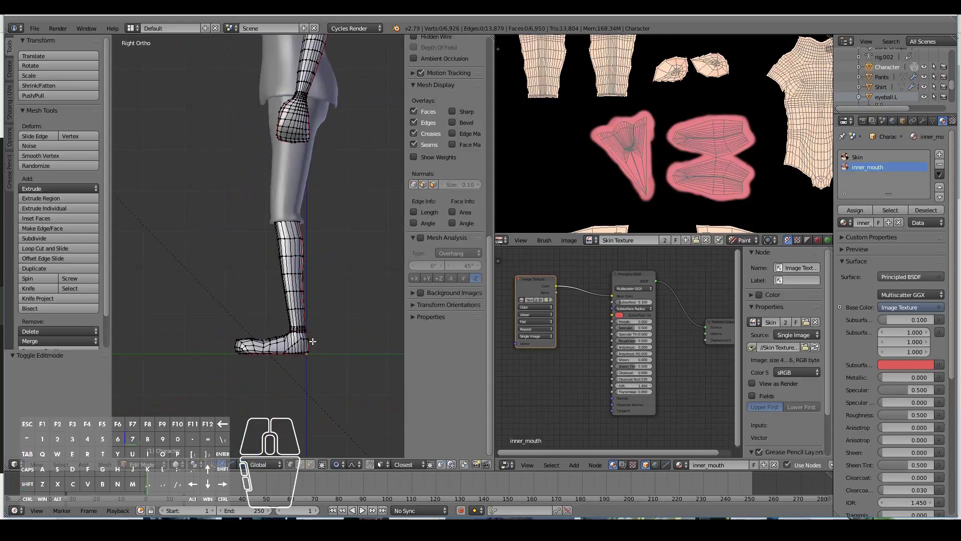
{"action": "key", "text": "a"}
{"action": "key", "text": "b"}
{"action": "left_click_drag", "start_coordinate": [200, 320], "coordinate": [347, 383]}
{"action": "middle_click_drag", "start_coordinate": [347, 383], "coordinate": [358, 326], "text": "ctrl"}
{"action": "scroll", "coordinate": [309, 284], "scroll_direction": "down", "scroll_amount": 2}
{"action": "key", "text": "shift+d"}
{"action": "right_click", "coordinate": [308, 284]}
- Fatten the duplicated feet with a Shrink/Fatten offset of -0.003 and separate them into their own object
{"action": "key", "text": "alt+s"}
{"action": "left_click", "coordinate": [339, 380]}
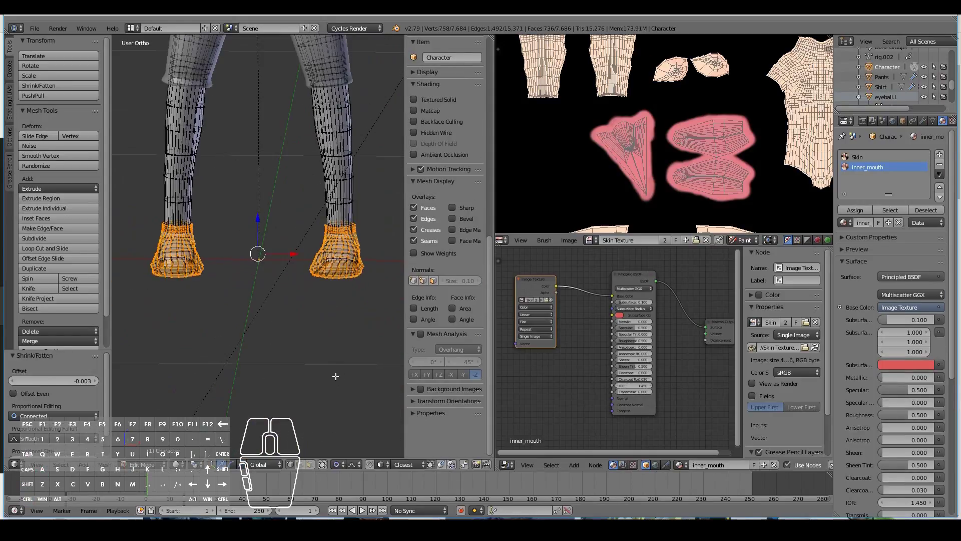
{"action": "middle_click_drag", "start_coordinate": [339, 380], "coordinate": [300, 354]}
{"action": "key", "text": "Tab"}
{"action": "right_click", "coordinate": [312, 275]}
- Remove the shoe object's materials and add a Solidify modifier above its Subdivision Surface modifier
{"action": "left_click", "coordinate": [940, 164]}
{"action": "left_click", "coordinate": [923, 120]}
{"action": "left_click", "coordinate": [886, 154]}
{"action": "left_click", "coordinate": [716, 301]}
{"action": "left_click", "coordinate": [926, 351]}
- Widen the edge loops around the shoe sole along X by a factor of 1.132 with proportional editing off
{"action": "key", "text": "KP_3"}
{"action": "middle_click_drag", "start_coordinate": [251, 258], "coordinate": [311, 225]}
{"action": "key", "text": "Tab"}
{"action": "scroll", "coordinate": [326, 282], "scroll_direction": "up", "scroll_amount": 2}
{"action": "scroll", "coordinate": [376, 275], "scroll_direction": "up", "scroll_amount": 4}
{"action": "middle_click_drag", "start_coordinate": [375, 274], "coordinate": [281, 246], "text": "shift"}
{"action": "right_click", "coordinate": [290, 253], "text": "alt+shift"}
{"action": "key", "text": "KP_1"}
{"action": "key", "text": "o"}
{"action": "key", "text": "s"}
{"action": "key", "text": "x"}
{"action": "left_click", "coordinate": [386, 332]}
{"action": "middle_click_drag", "start_coordinate": [385, 332], "coordinate": [332, 343]}
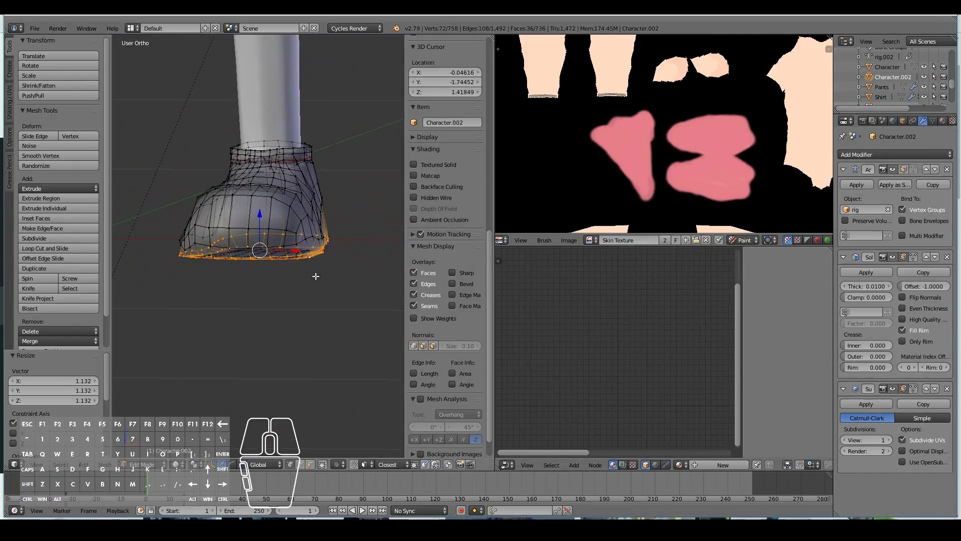
{"action": "key", "text": "Tab"}
{"action": "scroll", "coordinate": [315, 276], "scroll_direction": "down", "scroll_amount": 5}
{"action": "middle_click_drag", "start_coordinate": [316, 277], "coordinate": [199, 285]}
- Select an edge loop at the ankle of the Character mesh and grow the selection three times
{"action": "right_click", "coordinate": [256, 193]}
{"action": "key", "text": "Tab"}
{"action": "right_click", "coordinate": [300, 170], "text": "alt"}
{"action": "key", "text": "ctrl+KP_Add"}
{"action": "key", "text": "ctrl+KP_Add"}
{"action": "key", "text": "ctrl+KP_Add"}
{"action": "right_click", "coordinate": [235, 138], "text": "alt"}
{"action": "key", "text": "ctrl+z"}
- Add another lower-leg edge loop and adjust the selection by growing and shrinking it to bands above the shoes
{"action": "right_click", "coordinate": [321, 135], "text": "alt+shift"}
{"action": "scroll", "coordinate": [317, 201], "scroll_direction": "down", "scroll_amount": 8}
{"action": "middle_click_drag", "start_coordinate": [321, 150], "coordinate": [335, 235]}
{"action": "scroll", "coordinate": [317, 230], "scroll_direction": "up", "scroll_amount": 8}
{"action": "scroll", "coordinate": [338, 167], "scroll_direction": "down", "scroll_amount": 3}
{"action": "key", "text": "ctrl+KP_Add"}
{"action": "key", "text": "ctrl+KP_Subtract"}
{"action": "key", "text": "ctrl+KP_Subtract"}
{"action": "key", "text": "ctrl+KP_Subtract"}
{"action": "key", "text": "ctrl+KP_Subtract"}
{"action": "key", "text": "ctrl+KP_Subtract"}
{"action": "key", "text": "KP_1"}
- Duplicate the selected ankle bands in place and fatten them outward, using an initial offset of -0.005
{"action": "key", "text": "shift+d"}
{"action": "key", "text": "Escape"}
{"action": "key", "text": "alt+s"}
{"action": "left_click", "coordinate": [341, 282]}
{"action": "scroll", "coordinate": [337, 283], "scroll_direction": "up", "scroll_amount": 8}
{"action": "middle_click_drag", "start_coordinate": [337, 283], "coordinate": [370, 318]}
{"action": "key", "text": "alt+s"}
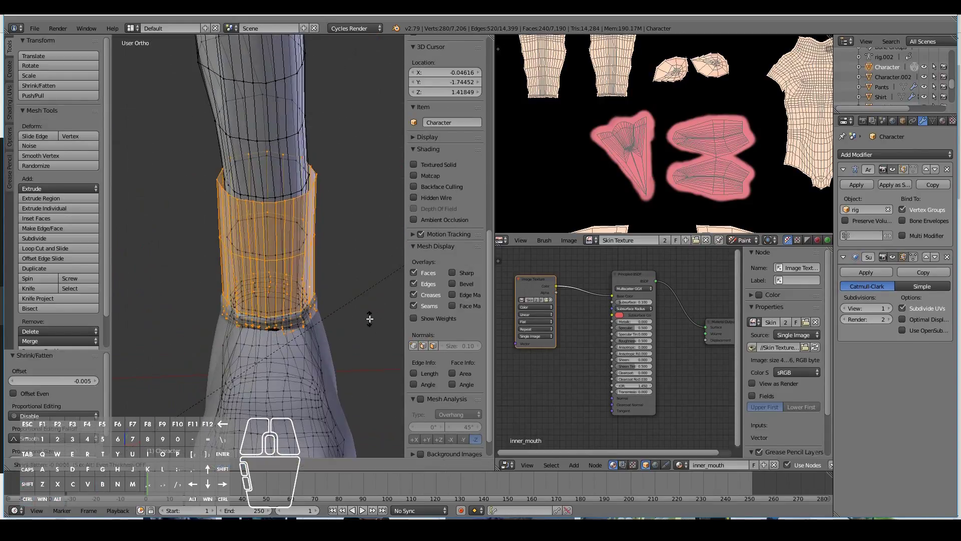
{"action": "left_click", "coordinate": [361, 318]}
- Separate the duplicated ankle bands into their own object, rename it Socks, and select it
{"action": "key", "text": "p"}
{"action": "left_click", "coordinate": [341, 316]}
{"action": "key", "text": "Tab"}
{"action": "double_click", "coordinate": [886, 67]}
{"action": "type", "text": "Socks"}
{"action": "key", "text": "Return"}
{"action": "scroll", "coordinate": [891, 76], "scroll_direction": "down", "scroll_amount": 2}
{"action": "left_click", "coordinate": [890, 50]}
{"action": "left_click", "coordinate": [883, 72]}
- Remove the inherited materials from the Socks object and give it a new material named Socks
{"action": "left_click", "coordinate": [942, 120]}
{"action": "left_click", "coordinate": [947, 165]}
{"action": "left_click", "coordinate": [876, 187]}
{"action": "left_click", "coordinate": [873, 188]}
{"action": "type", "text": "Sock"}
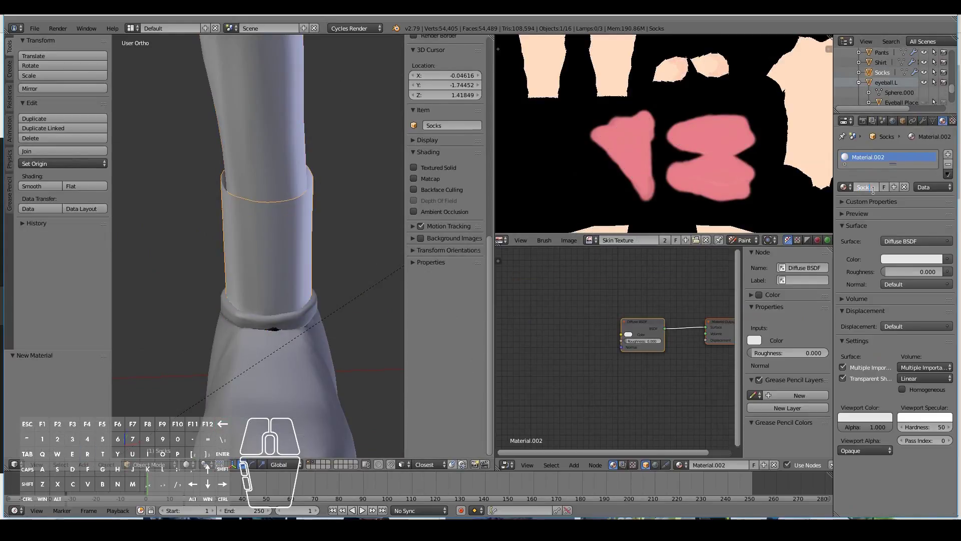
{"action": "type", "text": "s"}
{"action": "key", "text": "Return"}
- Add a Solidify modifier to the Socks and set its thickness to 0.0015
{"action": "left_click", "coordinate": [923, 121]}
{"action": "left_click", "coordinate": [894, 155]}
{"action": "left_click", "coordinate": [696, 293]}
{"action": "left_click_drag", "start_coordinate": [871, 382], "coordinate": [865, 382]}
{"action": "middle_click_drag", "start_coordinate": [320, 301], "coordinate": [296, 306]}
{"action": "left_click_drag", "start_coordinate": [871, 381], "coordinate": [865, 381]}
{"action": "middle_click_drag", "start_coordinate": [225, 313], "coordinate": [326, 222]}
- Scale the sock's top edge loop to fit the leg, ending with a factor of 0.958 in front view
{"action": "scroll", "coordinate": [325, 222], "scroll_direction": "up", "scroll_amount": 1}
{"action": "key", "text": "Tab"}
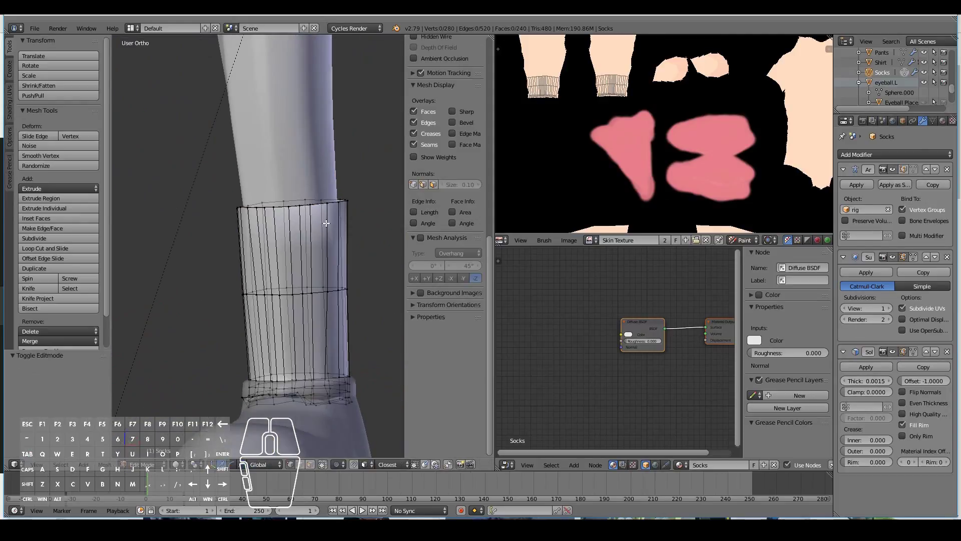
{"action": "right_click", "coordinate": [337, 203], "text": "alt"}
{"action": "key", "text": "s"}
{"action": "left_click", "coordinate": [355, 215]}
{"action": "middle_click_drag", "start_coordinate": [355, 216], "coordinate": [300, 230]}
{"action": "key", "text": "KP_1"}
{"action": "scroll", "coordinate": [272, 221], "scroll_direction": "down", "scroll_amount": 2}
{"action": "scroll", "coordinate": [320, 264], "scroll_direction": "up", "scroll_amount": 2}
{"action": "key", "text": "s"}
{"action": "left_click", "coordinate": [365, 262]}
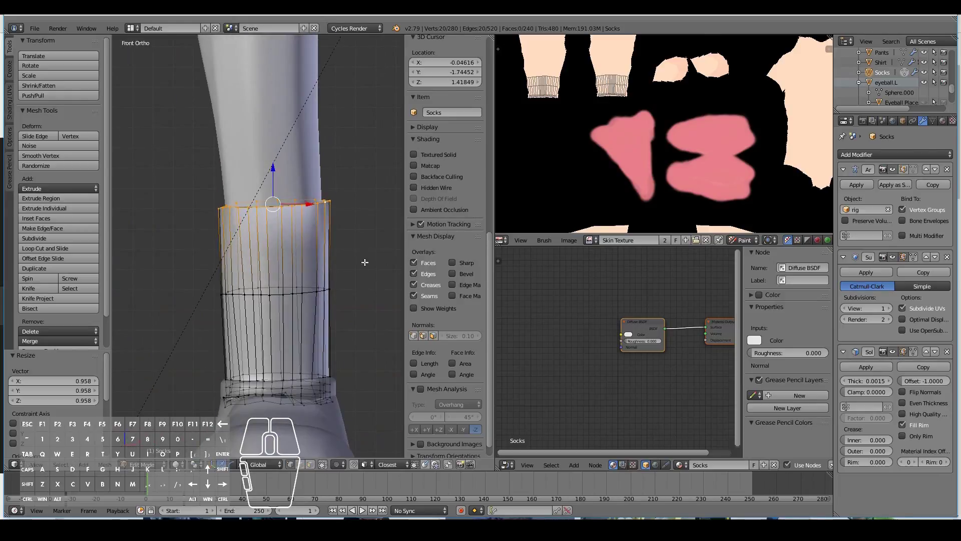
- Scale the sock's lower edge loop near the shoe to refine its fit, and return to object mode
{"action": "key", "text": "Tab"}
{"action": "key", "text": "Tab"}
{"action": "middle_click_drag", "start_coordinate": [365, 262], "coordinate": [346, 151], "text": "shift"}
{"action": "right_click", "coordinate": [280, 286], "text": "alt"}
{"action": "key", "text": "s"}
{"action": "left_click", "coordinate": [292, 384]}
{"action": "middle_click_drag", "start_coordinate": [291, 350], "coordinate": [225, 310]}
{"action": "key", "text": "Tab"}
{"action": "scroll", "coordinate": [301, 270], "scroll_direction": "down", "scroll_amount": 4}
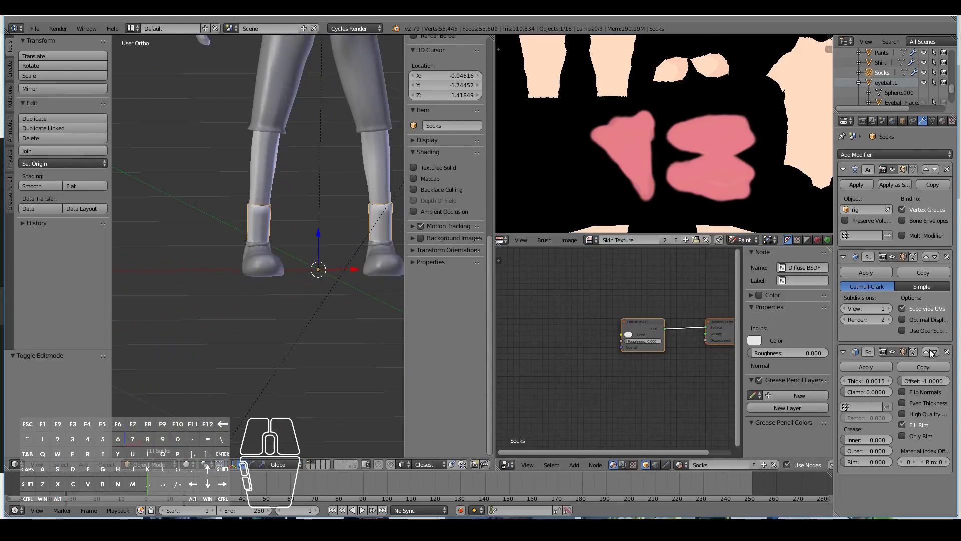
- Move the Socks' Solidify modifier above the Subdivision Surface modifier, and briefly preview the character in rendered shading
{"action": "left_click", "coordinate": [928, 351]}
{"action": "scroll", "coordinate": [280, 241], "scroll_direction": "up", "scroll_amount": 3}
{"action": "mouse_move", "coordinate": [306, 236]}
{"action": "middle_mouse_down"}
{"action": "mouse_move", "coordinate": [241, 243]}
{"action": "mouse_move", "coordinate": [261, 256]}
{"action": "mouse_move", "coordinate": [255, 353]}
{"action": "middle_mouse_up"}
{"action": "scroll", "coordinate": [260, 257], "scroll_direction": "down", "scroll_amount": 7}
{"action": "left_click", "coordinate": [188, 464]}
{"action": "left_click", "coordinate": [203, 397]}
{"action": "key", "text": "shift+z"}
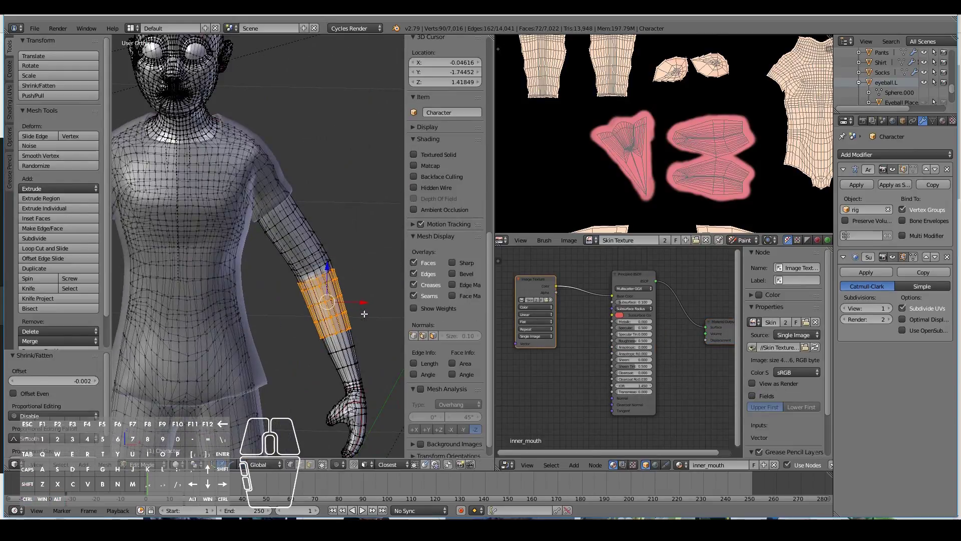
- Separate the selected forearm band into its own object and rename it arm_fashion_thing
{"action": "key", "text": "p"}
{"action": "left_click", "coordinate": [364, 314]}
{"action": "key", "text": "Tab"}
{"action": "right_click", "coordinate": [339, 304]}
{"action": "double_click", "coordinate": [893, 52]}
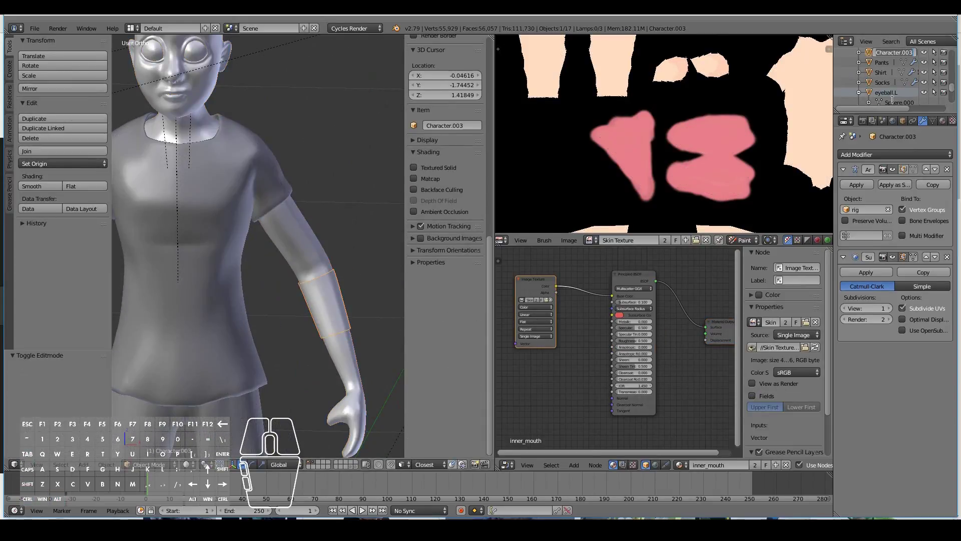
{"action": "type", "text": "hion_thing"}
{"action": "key", "text": "Return"}
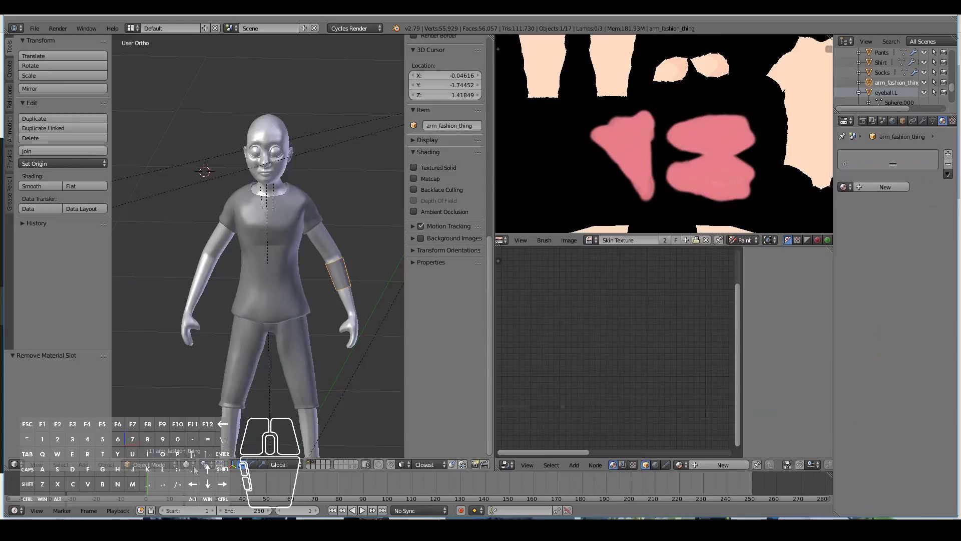
- Preview the whole clothed character from the front in rendered shading
{"action": "key", "text": "shift+z"}
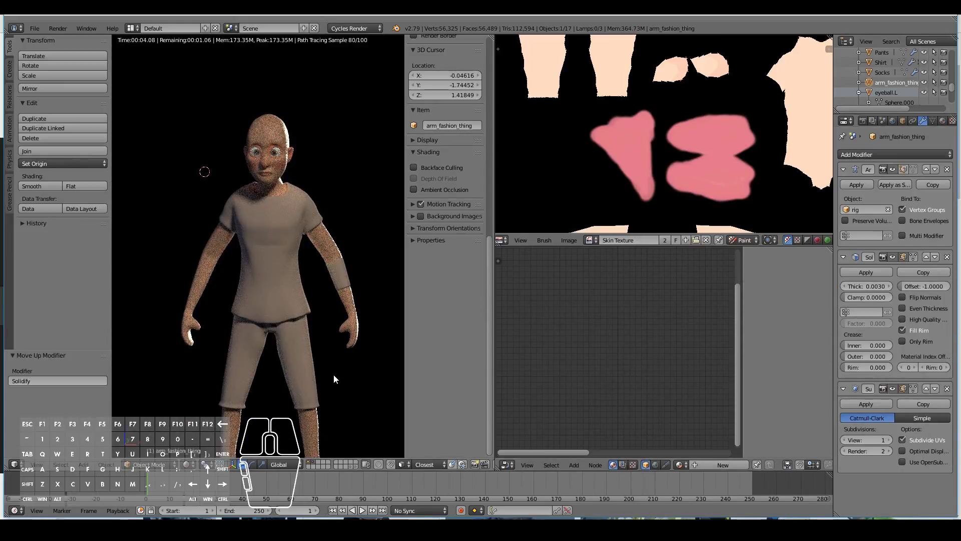
{"action": "key", "text": "KP_1"}
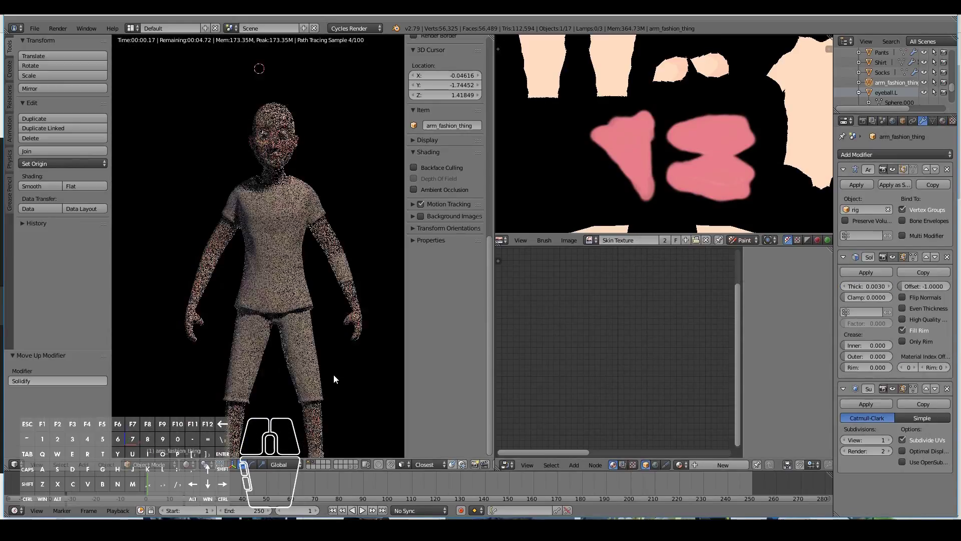
{"action": "scroll", "coordinate": [334, 375], "scroll_direction": "down", "scroll_amount": 5, "text": "shift"}
{"action": "scroll", "coordinate": [333, 374], "scroll_direction": "down", "scroll_amount": 1}
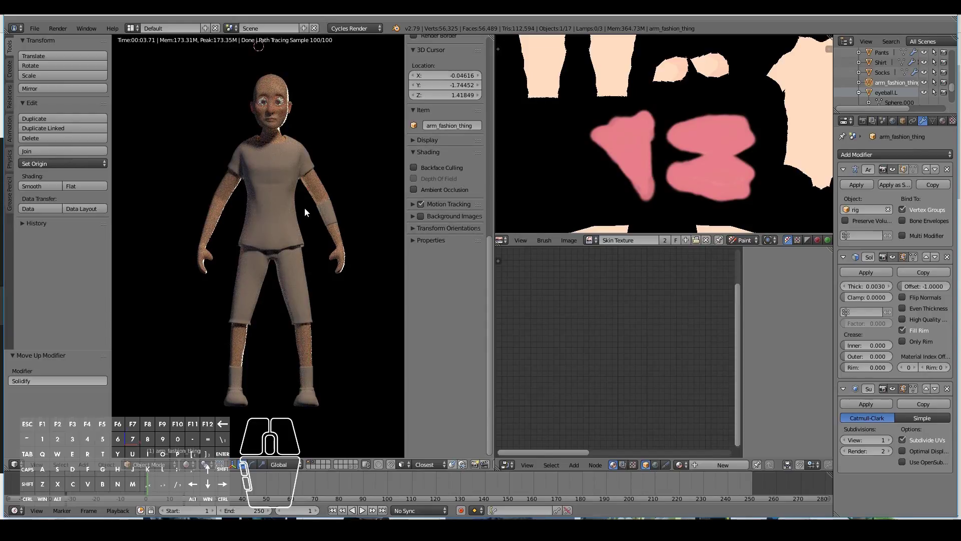
- Give the Shirt object a new material named Shirt
{"action": "right_click", "coordinate": [305, 149]}
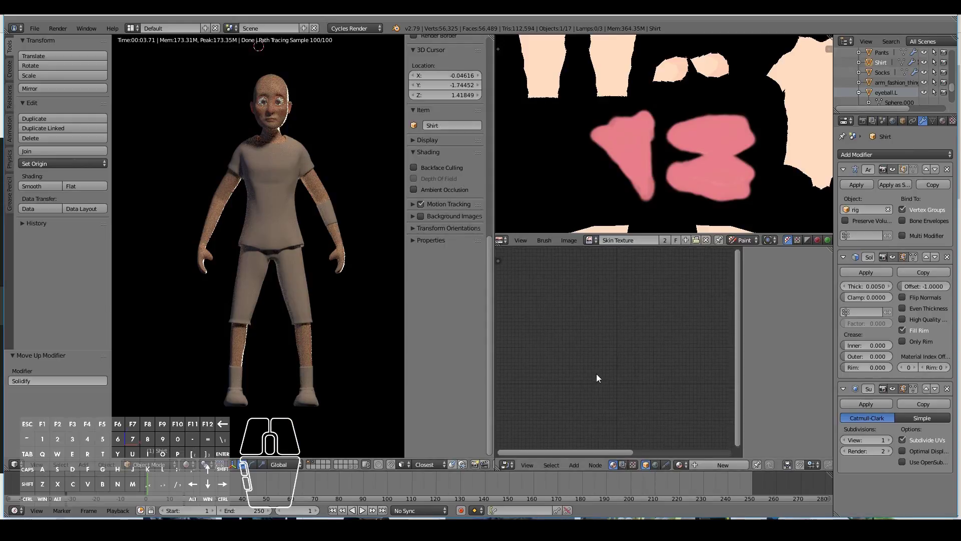
{"action": "left_click", "coordinate": [943, 122]}
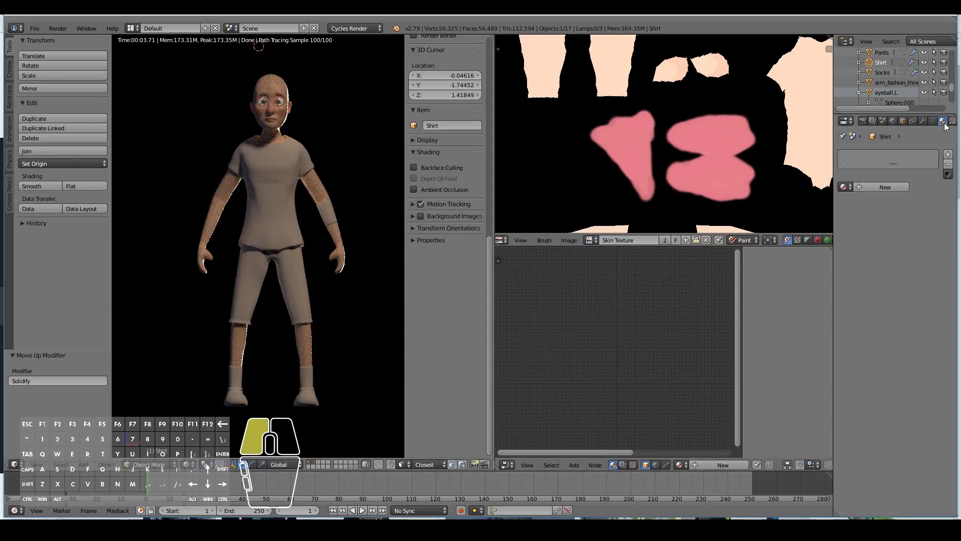
{"action": "left_click", "coordinate": [876, 186]}
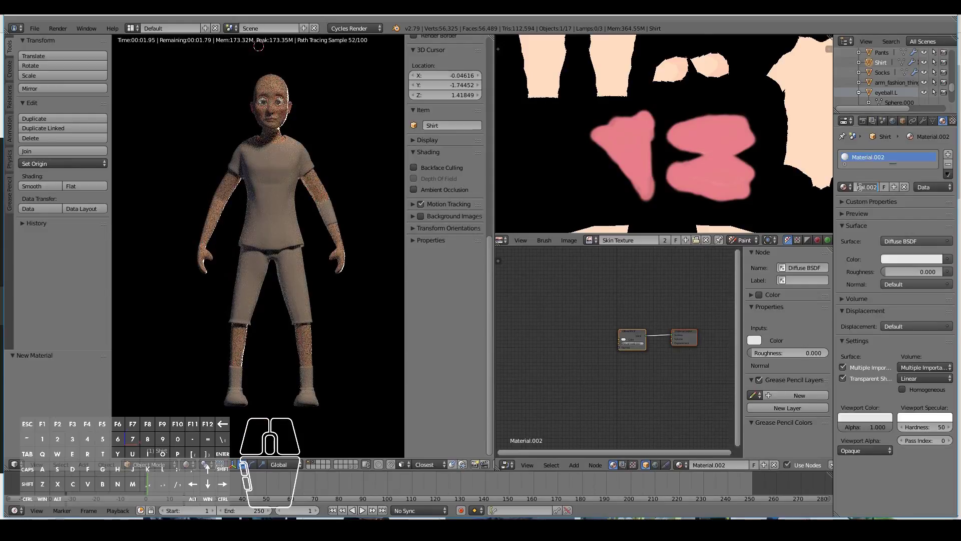
{"action": "type", "text": "Shirt"}
{"action": "key", "text": "Return"}
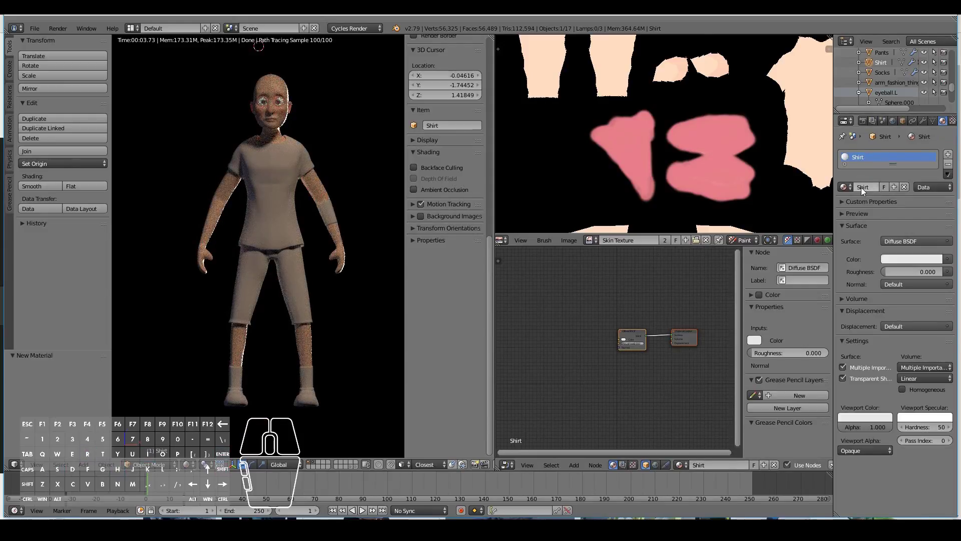
- Give the Pants object a new material named Shorts
{"action": "right_click", "coordinate": [310, 297]}
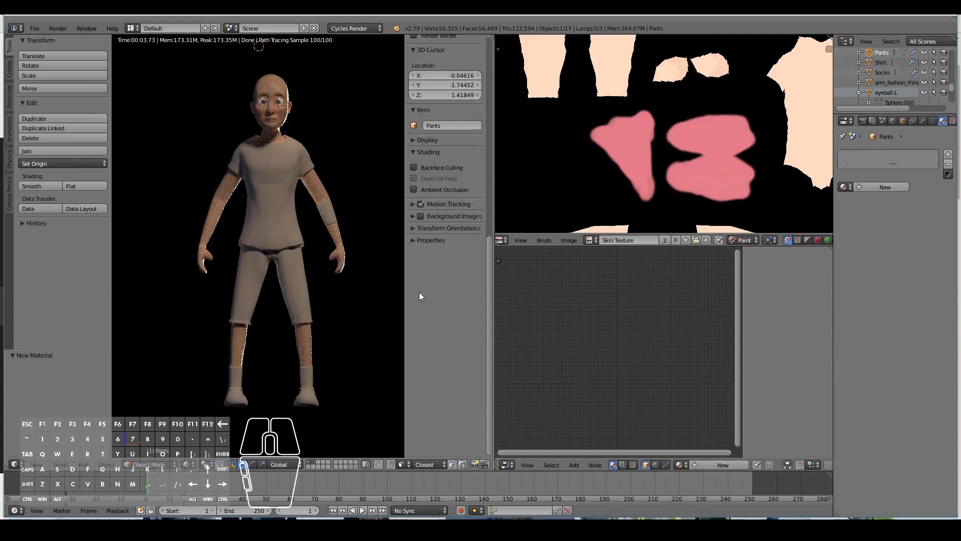
{"action": "left_click", "coordinate": [885, 184]}
{"action": "left_click", "coordinate": [871, 184]}
{"action": "type", "text": "Shorts"}
{"action": "key", "text": "Return"}
- Select the shoes object and give it a new material named Shoes
{"action": "right_click", "coordinate": [304, 373]}
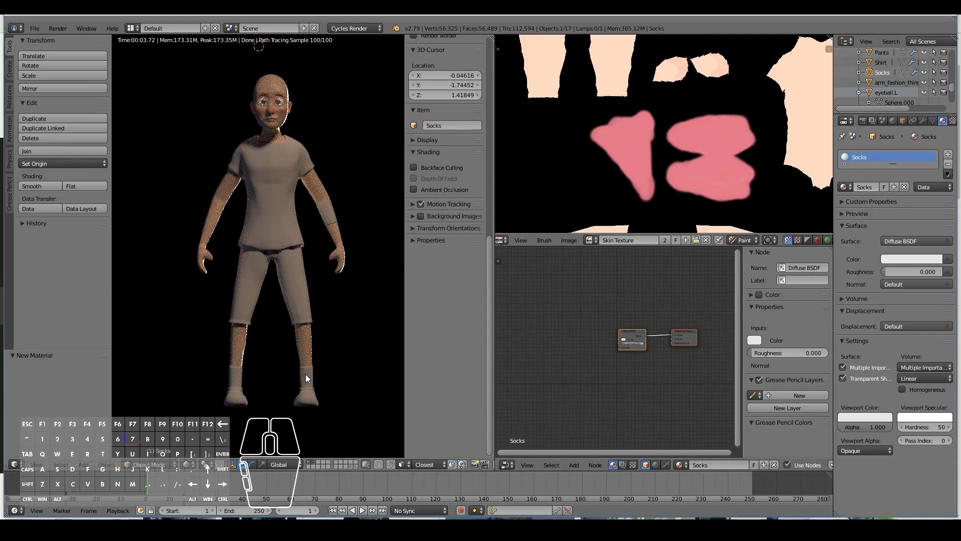
{"action": "right_click", "coordinate": [317, 398]}
{"action": "right_click", "coordinate": [316, 396]}
{"action": "left_click", "coordinate": [894, 189]}
{"action": "left_click", "coordinate": [867, 183]}
{"action": "type", "text": "Shoes"}
{"action": "key", "text": "Return"}
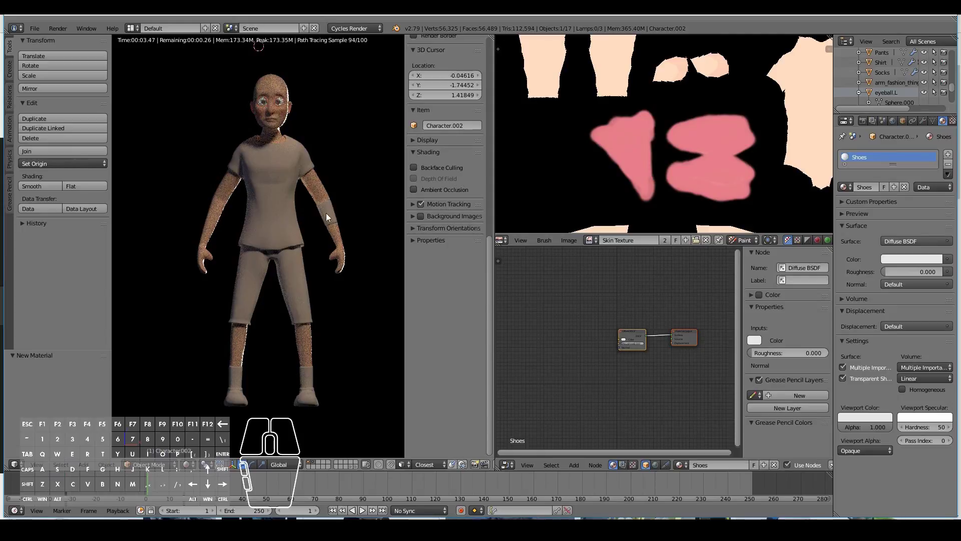
- Give the forearm band a new material named Arm_Thing
{"action": "right_click", "coordinate": [326, 214]}
{"action": "left_click", "coordinate": [894, 187]}
{"action": "left_click", "coordinate": [856, 187]}
{"action": "type", "text": "Arm_Thing"}
{"action": "key", "text": "Return"}
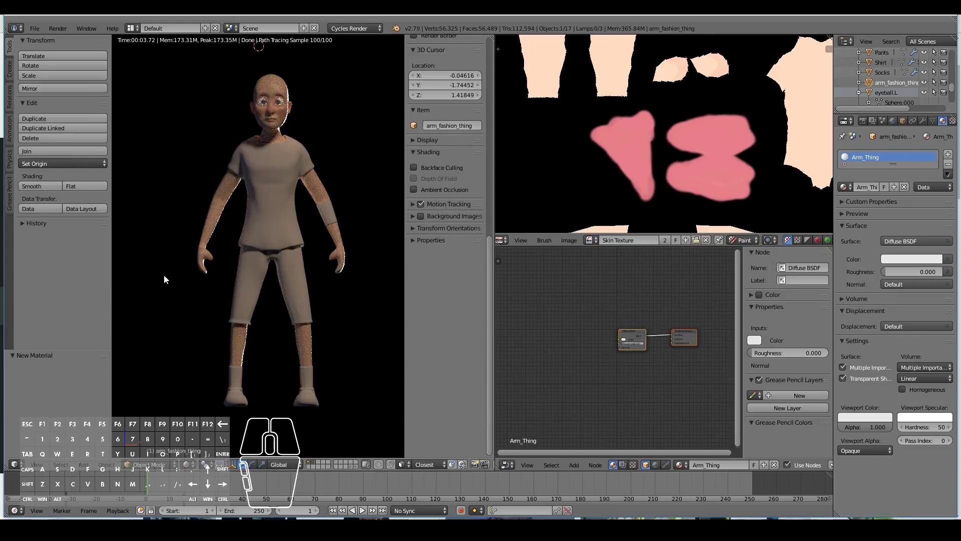
- Select the shirt and display the 13.jpg fabric texture in the image editor
{"action": "scroll", "coordinate": [163, 274], "scroll_direction": "up", "scroll_amount": 2}
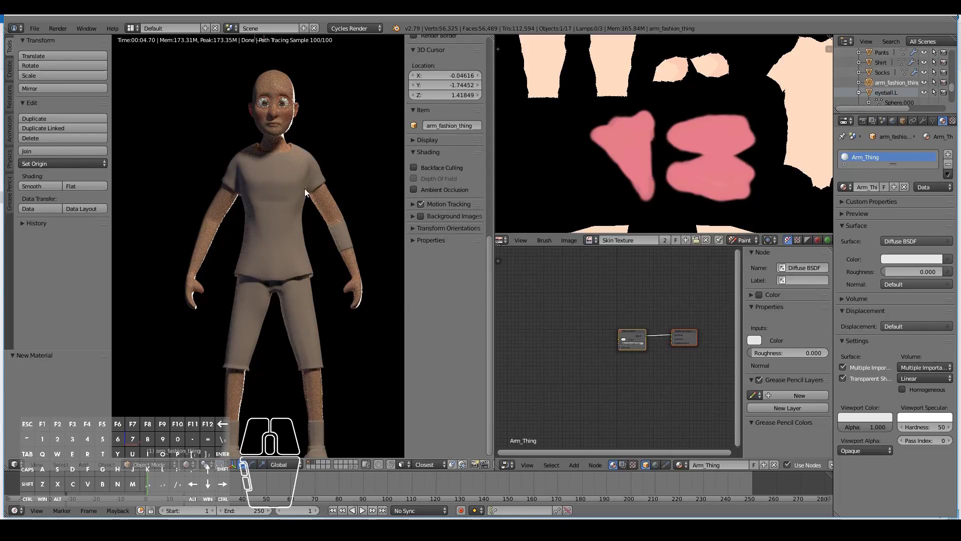
{"action": "right_click", "coordinate": [283, 225]}
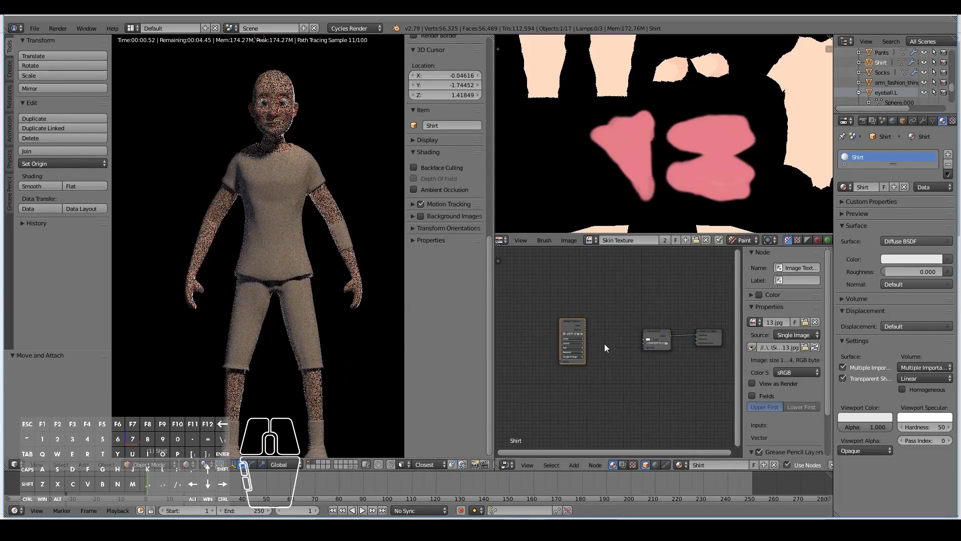
{"action": "scroll", "coordinate": [604, 344], "scroll_direction": "up", "scroll_amount": 6}
{"action": "middle_click_drag", "start_coordinate": [585, 346], "coordinate": [605, 347]}
{"action": "left_click", "coordinate": [590, 240]}
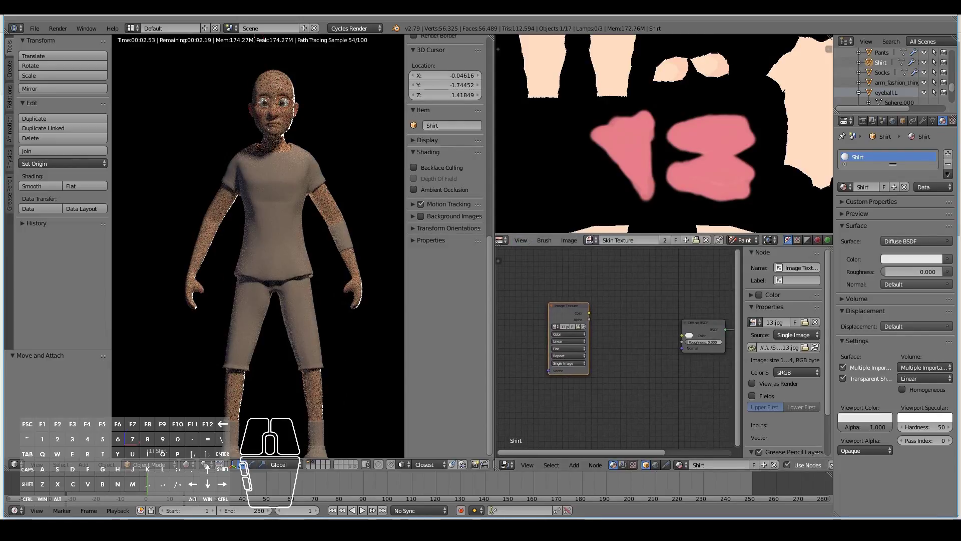
{"action": "left_click", "coordinate": [608, 256]}
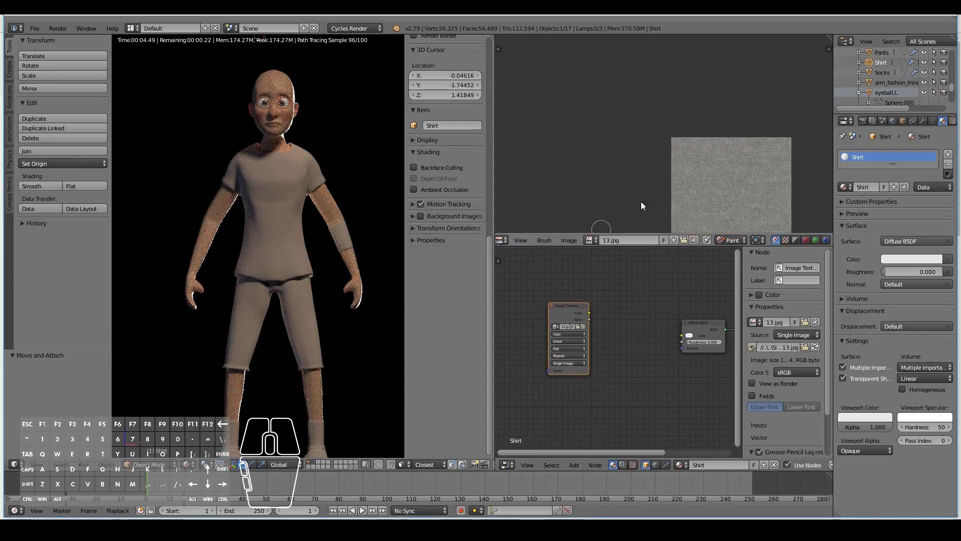
{"action": "scroll", "coordinate": [701, 111], "scroll_direction": "down", "scroll_amount": 5}
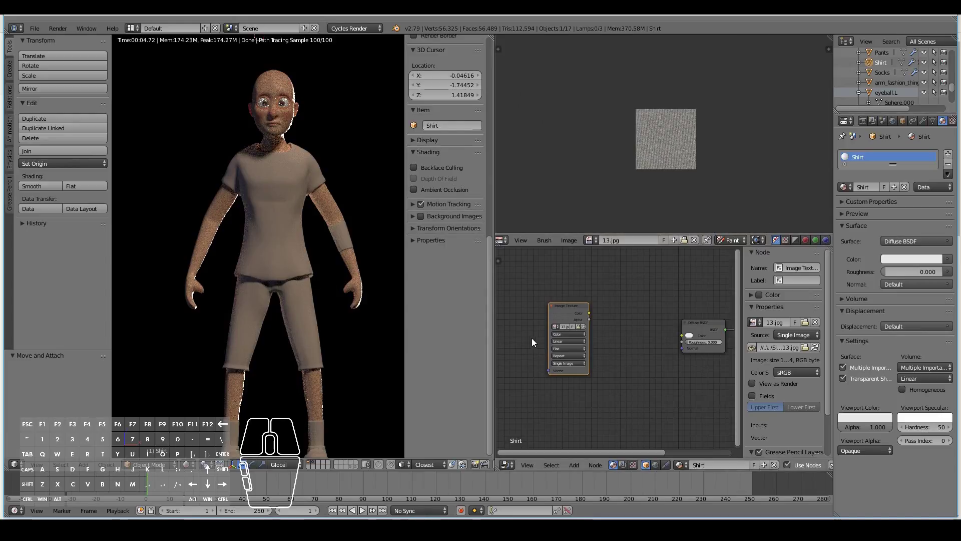
- Move the shirt material's Image Texture node aside and delete its Diffuse BSDF node
{"action": "middle_click_drag", "start_coordinate": [665, 367], "coordinate": [582, 375]}
{"action": "left_click_drag", "start_coordinate": [502, 314], "coordinate": [516, 367]}
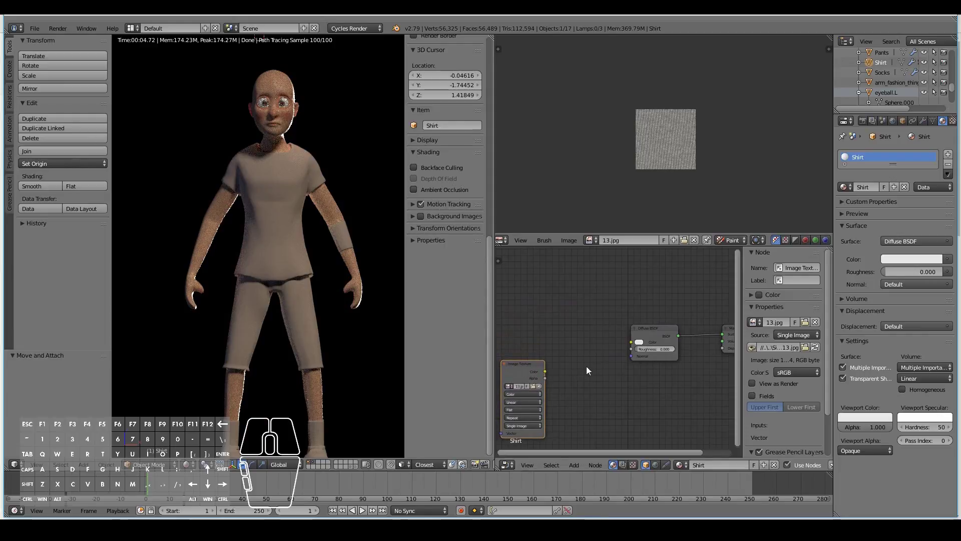
{"action": "left_click_drag", "start_coordinate": [666, 327], "coordinate": [651, 319]}
{"action": "scroll", "coordinate": [660, 351], "scroll_direction": "down", "scroll_amount": 2}
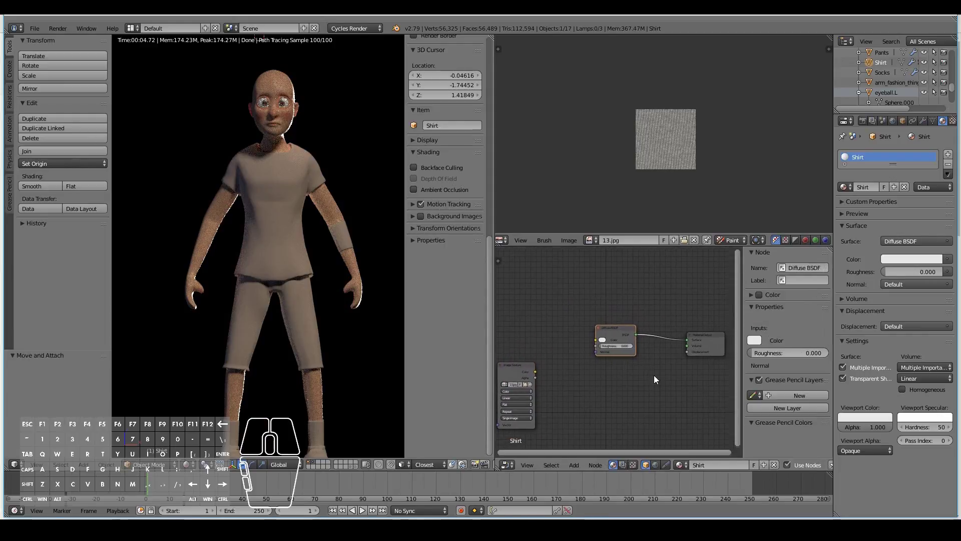
{"action": "key", "text": "x"}
{"action": "scroll", "coordinate": [337, 333], "scroll_direction": "up", "scroll_amount": 2}
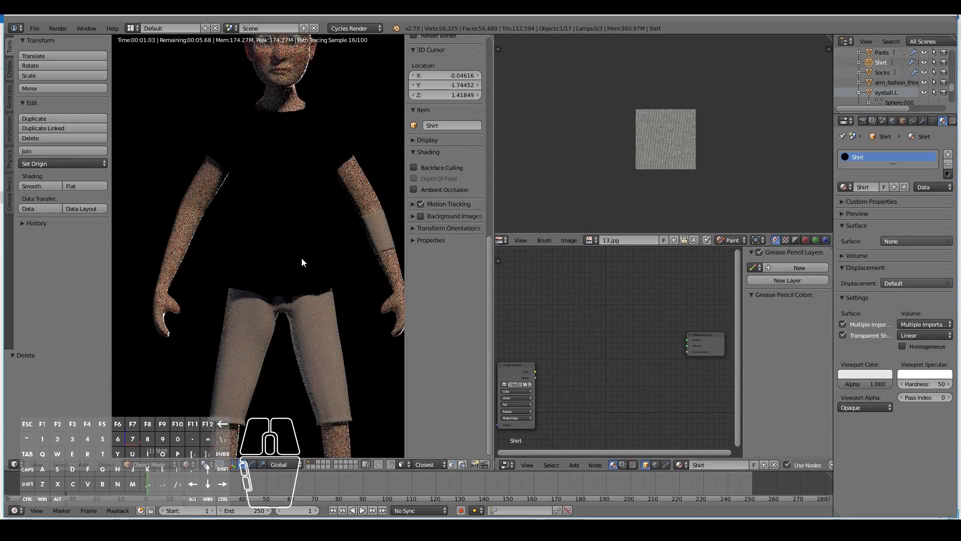
- Add a Principled BSDF node to the Shirt material and connect it to the Material Output's Surface input
{"action": "key", "text": "shift+a"}
{"action": "mouse_move", "coordinate": [603, 321]}
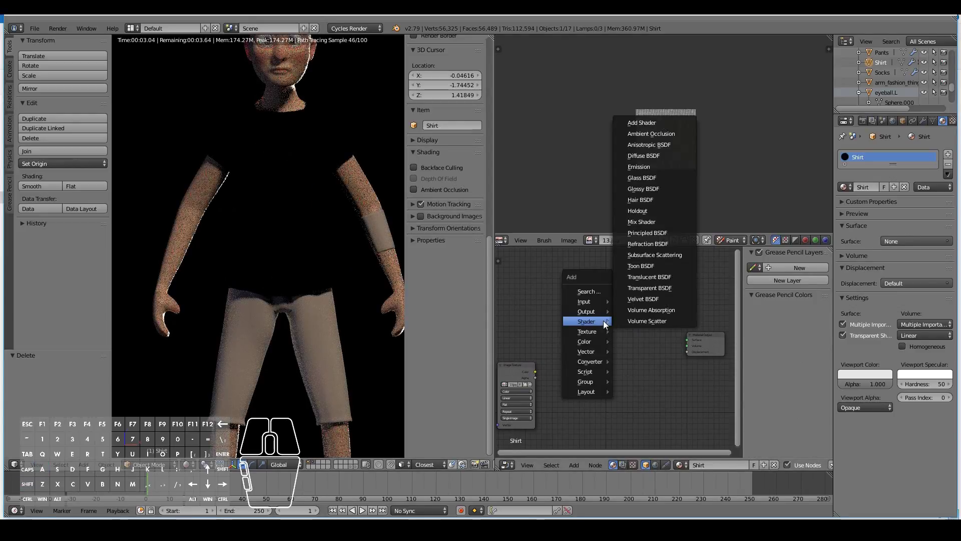
{"action": "left_click", "coordinate": [647, 233]}
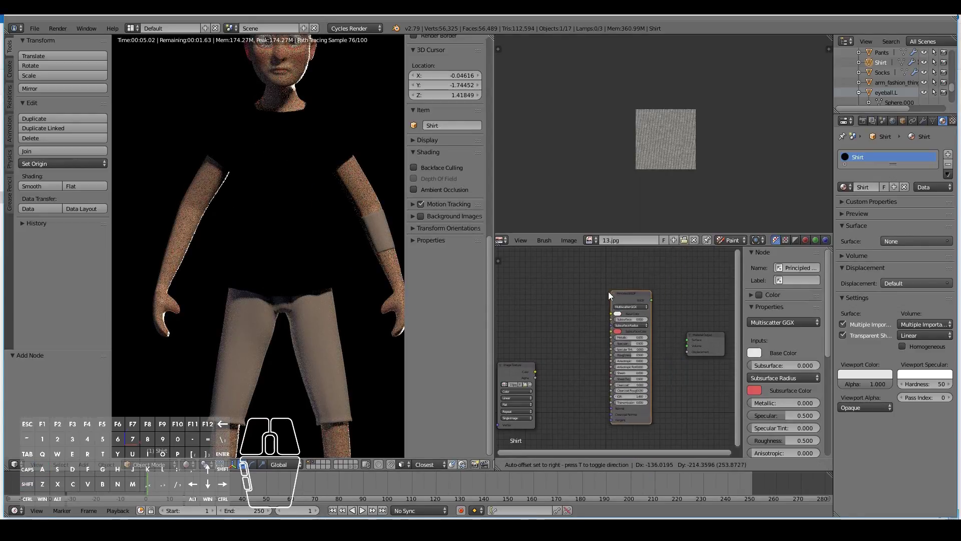
{"action": "left_click_drag", "start_coordinate": [635, 299], "coordinate": [686, 340]}
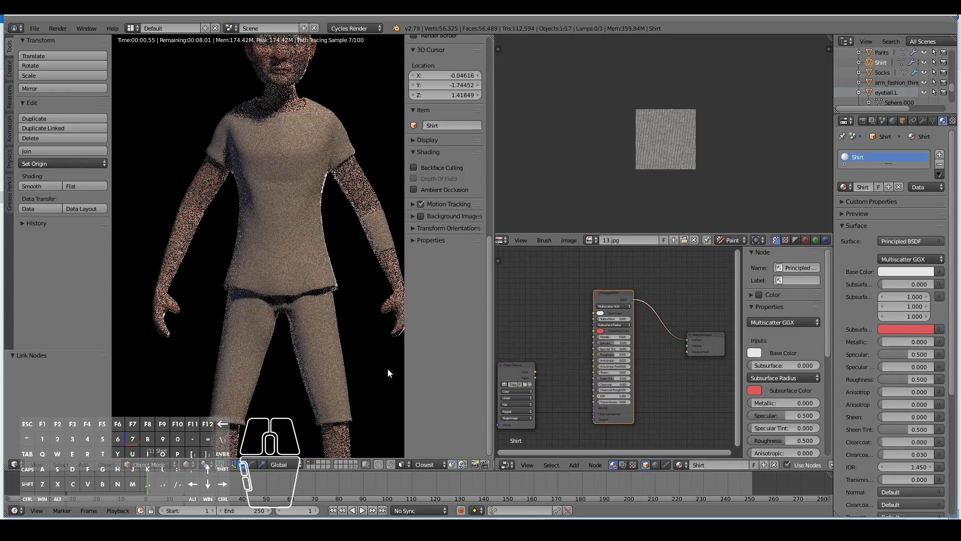
- Set the Principled BSDF's base color for the shirt to red
{"action": "scroll", "coordinate": [575, 358], "scroll_direction": "up", "scroll_amount": 2}
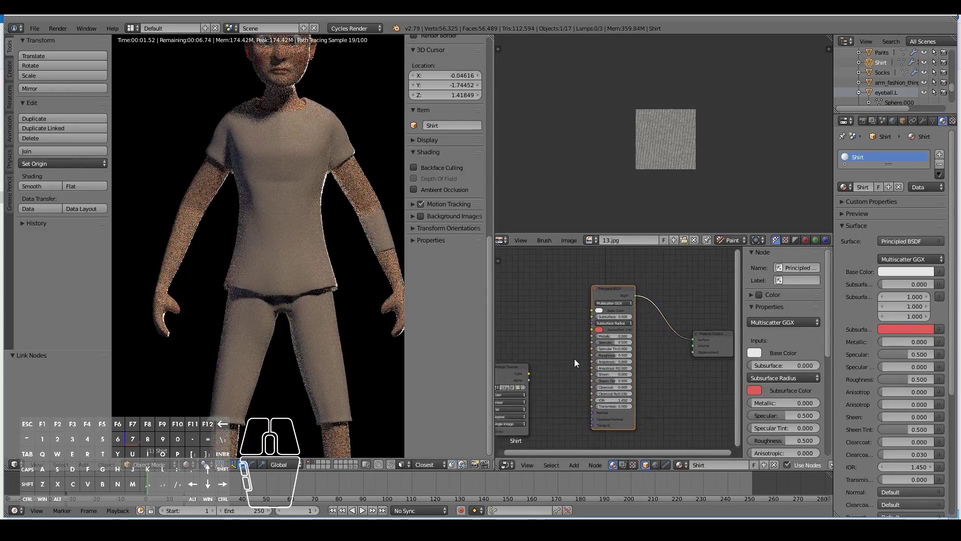
{"action": "left_click", "coordinate": [596, 305]}
{"action": "left_click", "coordinate": [617, 245]}
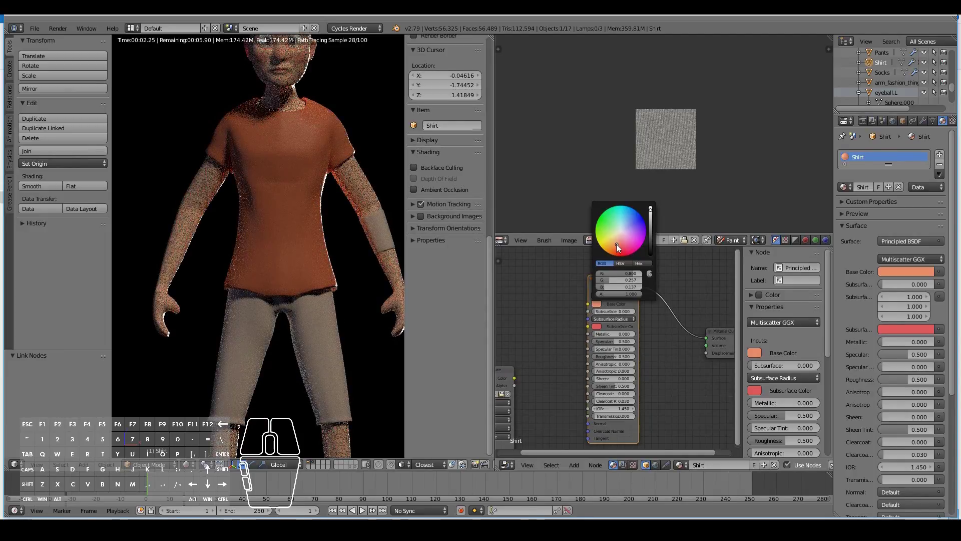
{"action": "left_click_drag", "start_coordinate": [615, 238], "coordinate": [619, 247]}
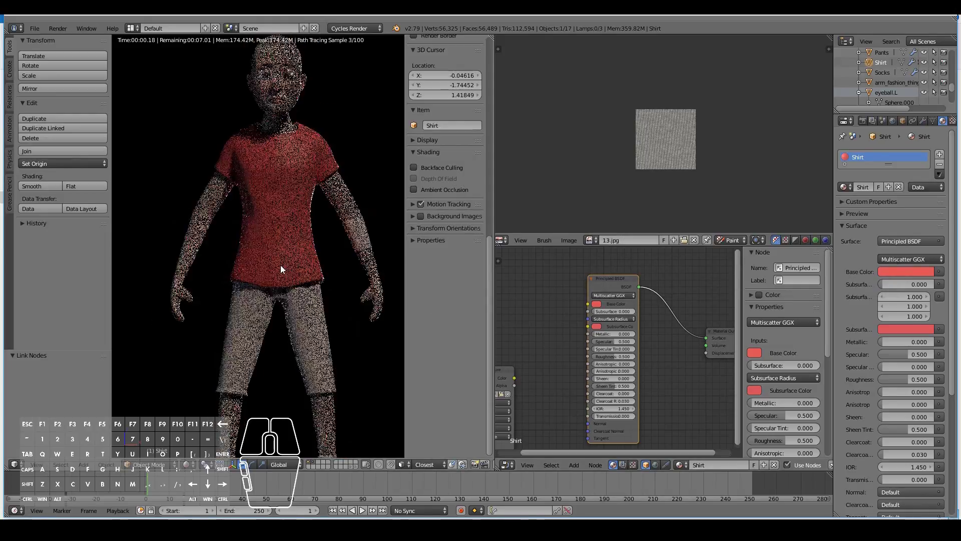
- Set the shirt shader's Sheen to 10 and its Sheen Tint to 0.392
{"action": "scroll", "coordinate": [291, 263], "scroll_direction": "up", "scroll_amount": 3}
{"action": "scroll", "coordinate": [296, 262], "scroll_direction": "up", "scroll_amount": 3, "text": "shift"}
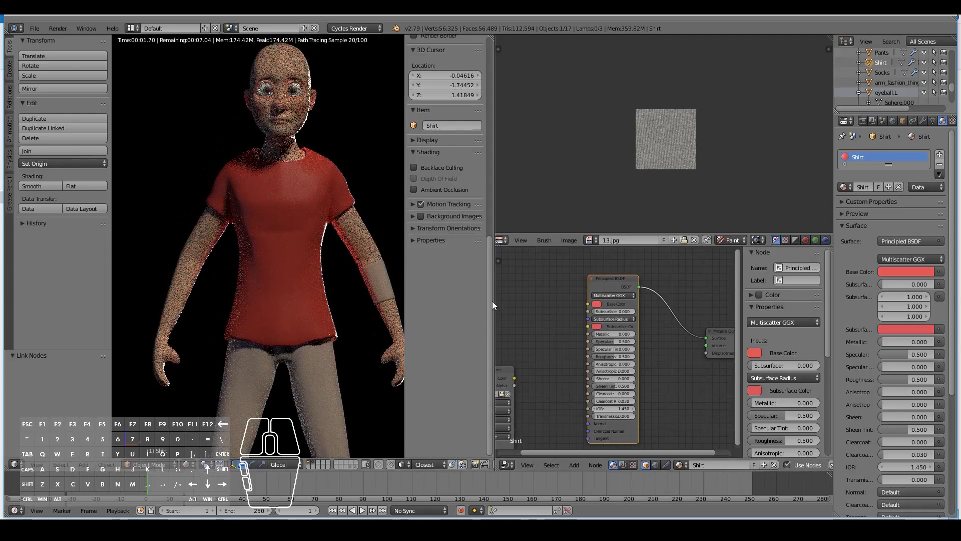
{"action": "scroll", "coordinate": [644, 389], "scroll_direction": "up", "scroll_amount": 2}
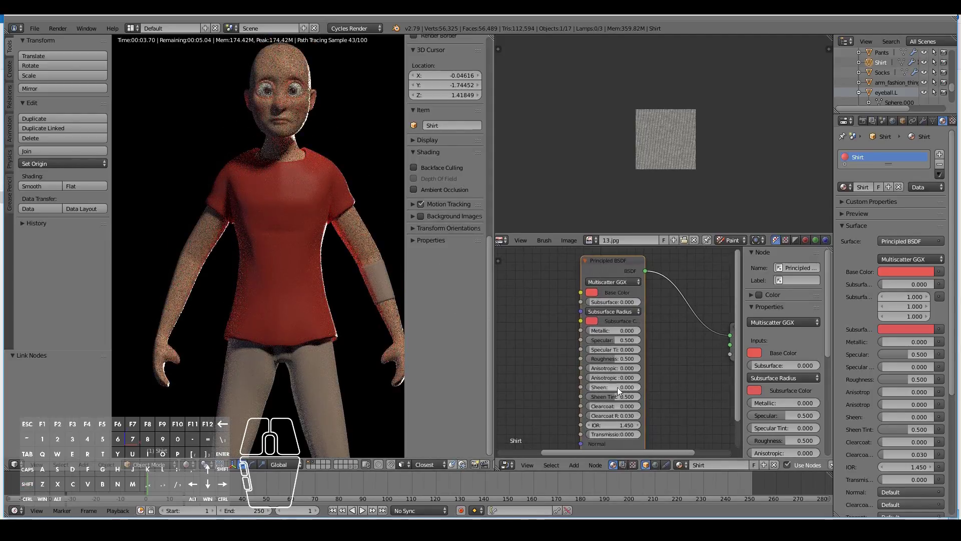
{"action": "left_click_drag", "start_coordinate": [587, 387], "coordinate": [641, 386]}
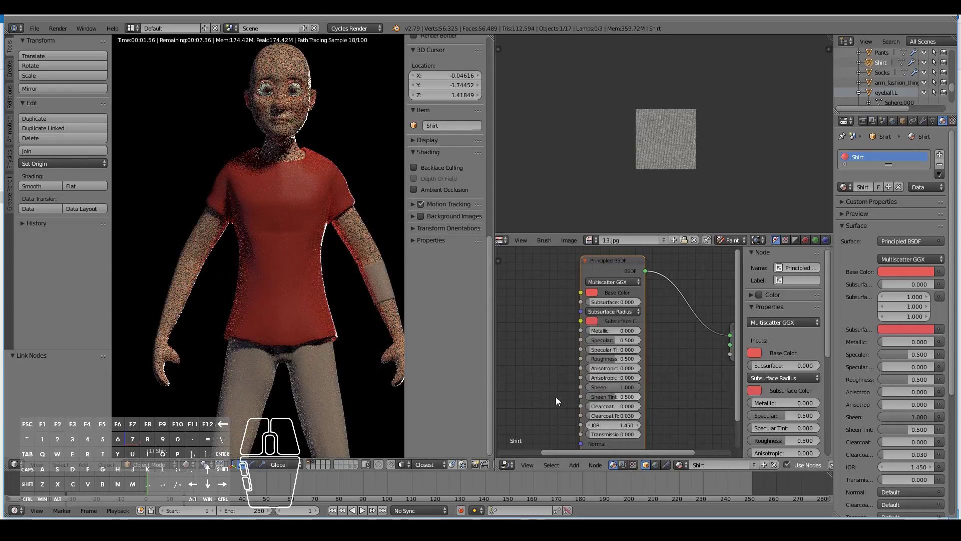
{"action": "double_click", "coordinate": [614, 386]}
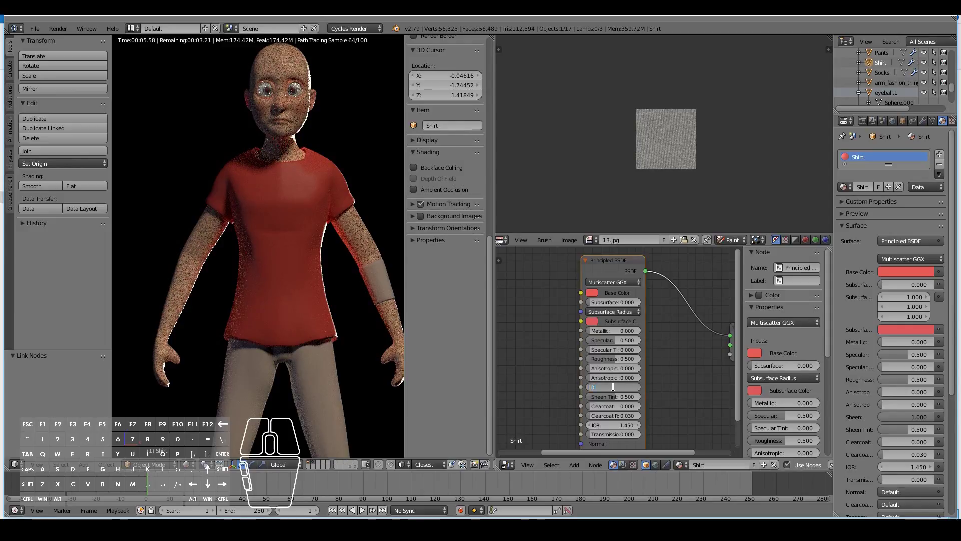
{"action": "type", "text": "10"}
{"action": "key", "text": "Return"}
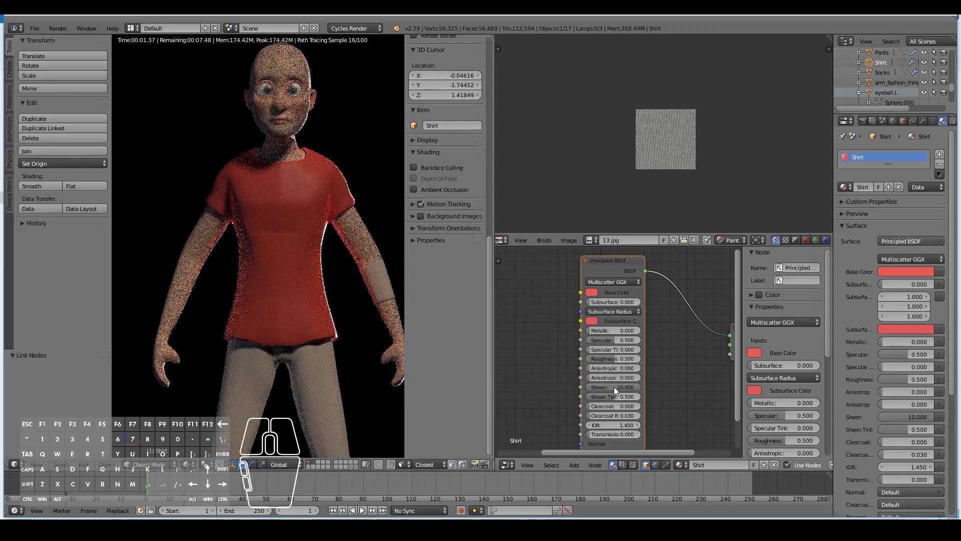
{"action": "left_click_drag", "start_coordinate": [614, 396], "coordinate": [601, 396]}
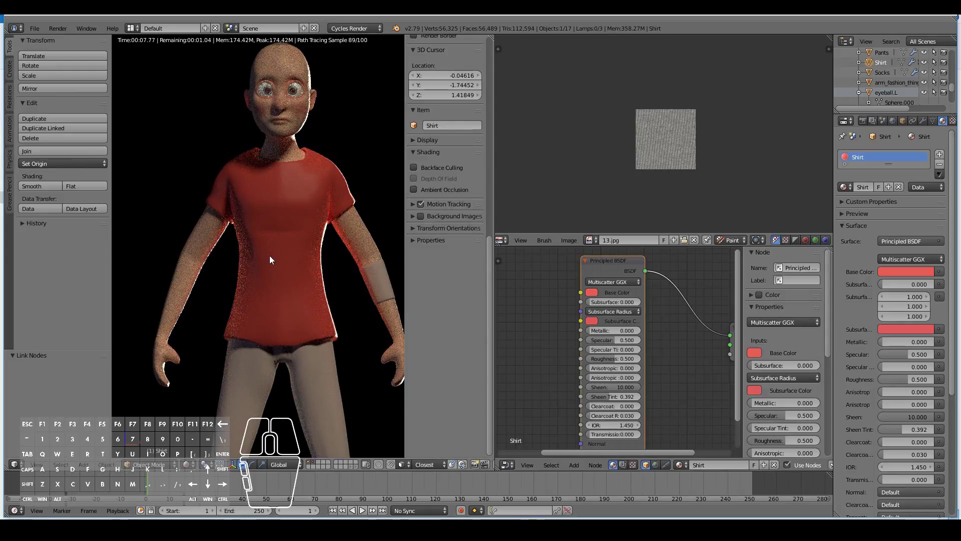
- Show the Shirt material's preview and examine the rendered shirt on the whole character
{"action": "scroll", "coordinate": [318, 234], "scroll_direction": "down", "scroll_amount": 1}
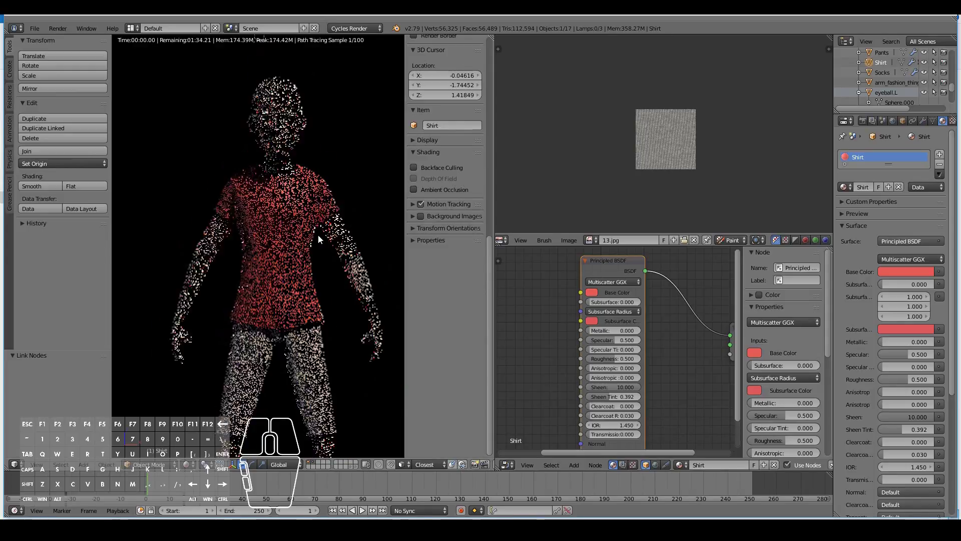
{"action": "scroll", "coordinate": [317, 300], "scroll_direction": "down", "scroll_amount": 1}
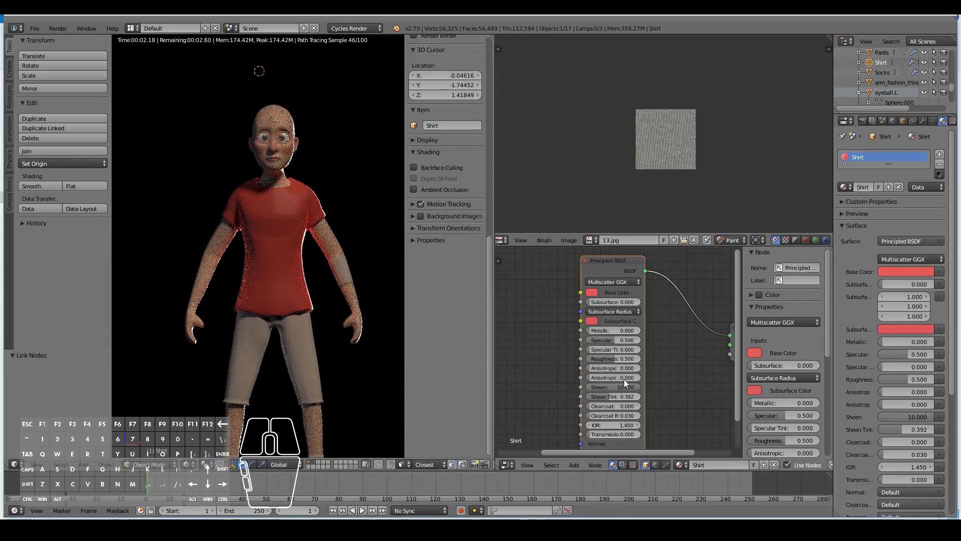
{"action": "left_click", "coordinate": [842, 213]}
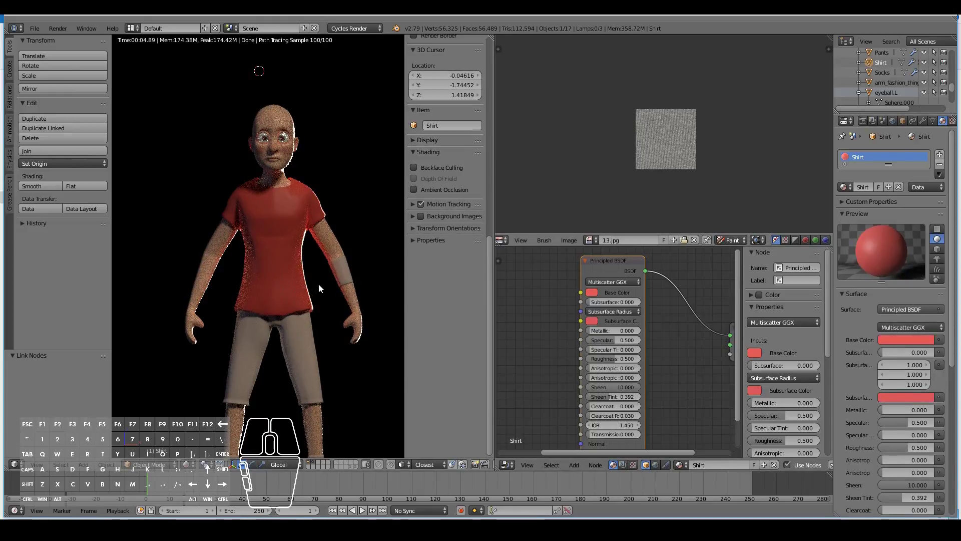
{"action": "scroll", "coordinate": [319, 283], "scroll_direction": "down", "scroll_amount": 2}
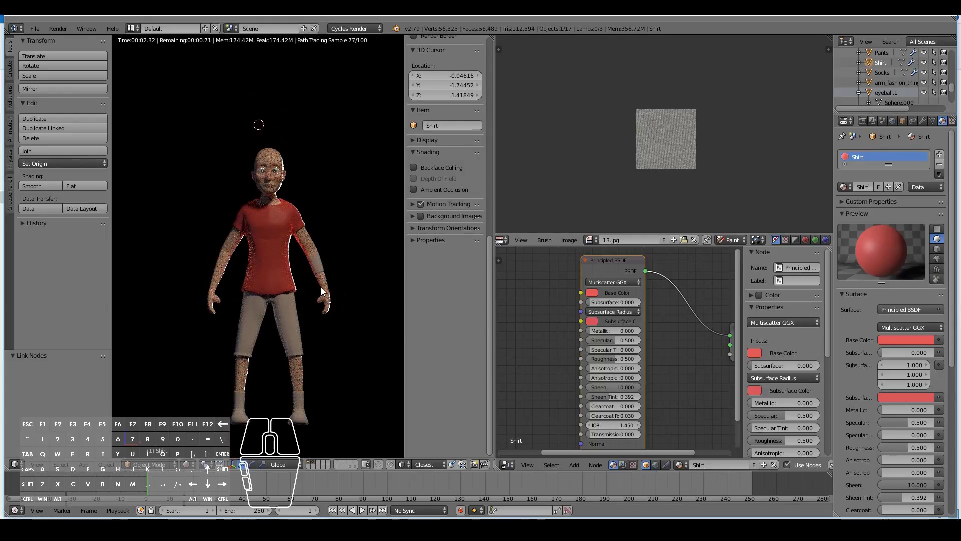
{"action": "scroll", "coordinate": [306, 268], "scroll_direction": "up", "scroll_amount": 3}
- Move the shirt's Image Texture node into the open space before the Principled BSDF node
{"action": "scroll", "coordinate": [560, 328], "scroll_direction": "down", "scroll_amount": 1}
{"action": "scroll", "coordinate": [559, 325], "scroll_direction": "down", "scroll_amount": 2}
{"action": "middle_click_drag", "start_coordinate": [557, 338], "coordinate": [573, 278]}
{"action": "left_click", "coordinate": [520, 295]}
{"action": "left_click_drag", "start_coordinate": [521, 296], "coordinate": [521, 371]}
{"action": "middle_click_drag", "start_coordinate": [584, 325], "coordinate": [690, 326]}
{"action": "left_click_drag", "start_coordinate": [626, 366], "coordinate": [549, 324]}
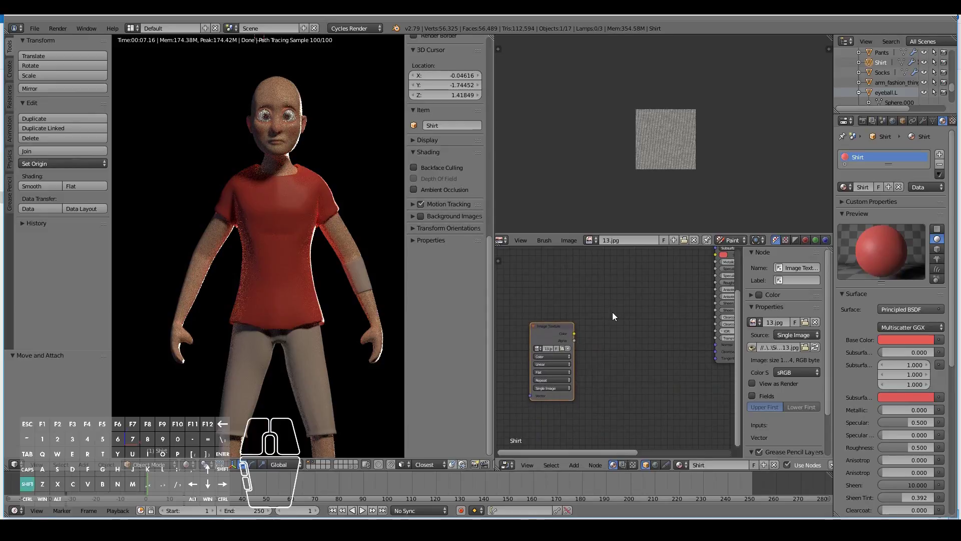
- Add a Bump node, connecting the Image Texture's Color to its Height and its Normal output to the Principled BSDF's Normal
{"action": "key", "text": "shift+a"}
{"action": "mouse_move", "coordinate": [596, 343]}
{"action": "left_click", "coordinate": [643, 336]}
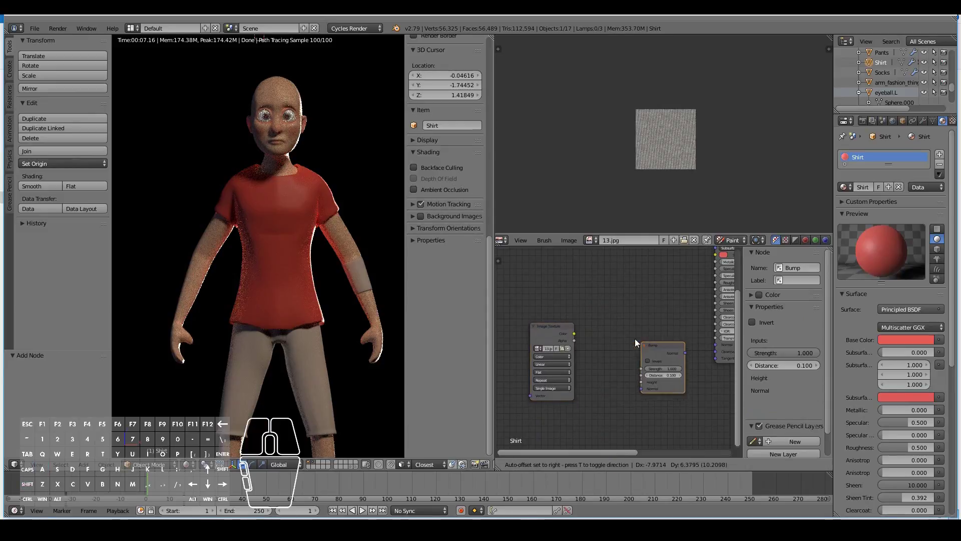
{"action": "left_click", "coordinate": [622, 331]}
{"action": "left_click_drag", "start_coordinate": [574, 333], "coordinate": [629, 375]}
{"action": "left_click_drag", "start_coordinate": [674, 344], "coordinate": [715, 345]}
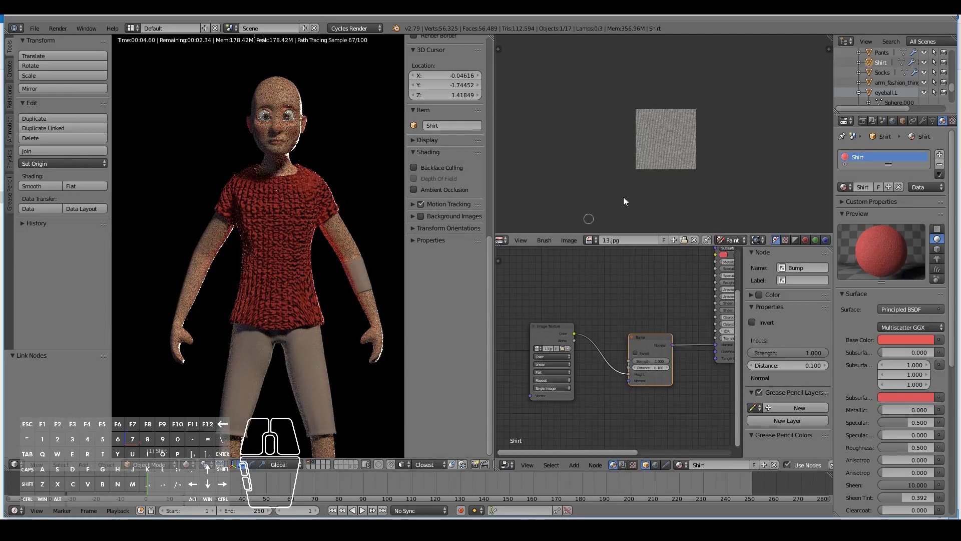
- Enter Edit Mode on the shirt and select its entire mesh
{"action": "scroll", "coordinate": [715, 127], "scroll_direction": "up", "scroll_amount": 6}
{"action": "scroll", "coordinate": [689, 135], "scroll_direction": "down", "scroll_amount": 2}
{"action": "key", "text": "Tab"}
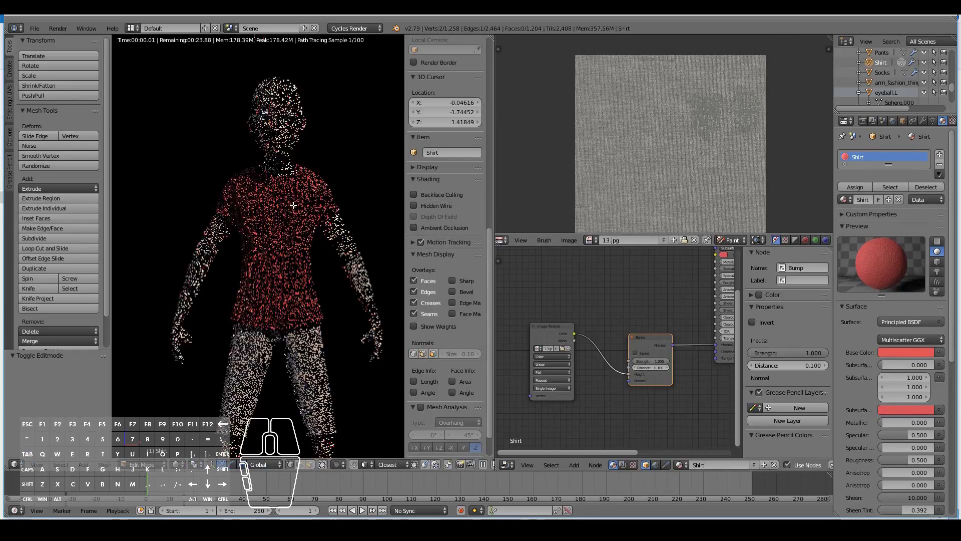
{"action": "scroll", "coordinate": [737, 145], "scroll_direction": "up", "scroll_amount": 3}
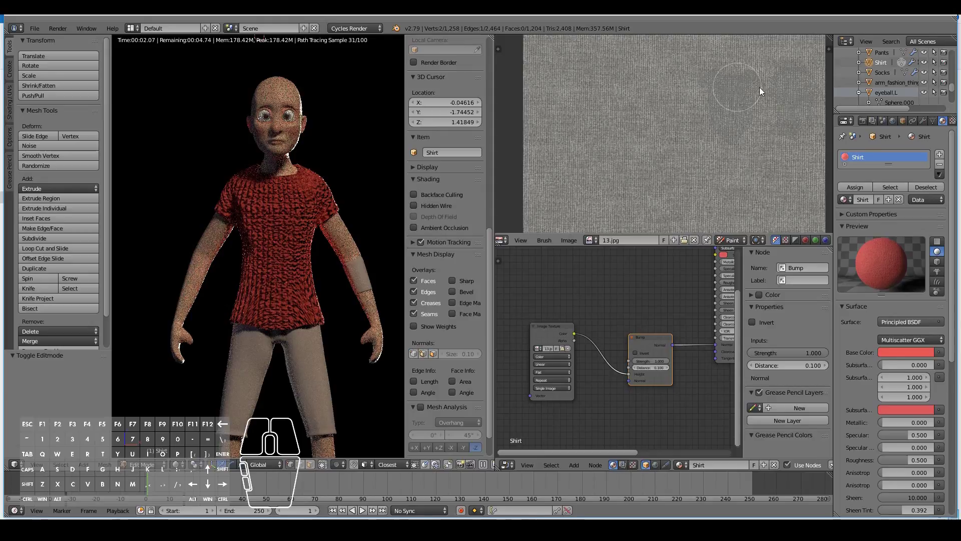
{"action": "scroll", "coordinate": [740, 116], "scroll_direction": "down", "scroll_amount": 3}
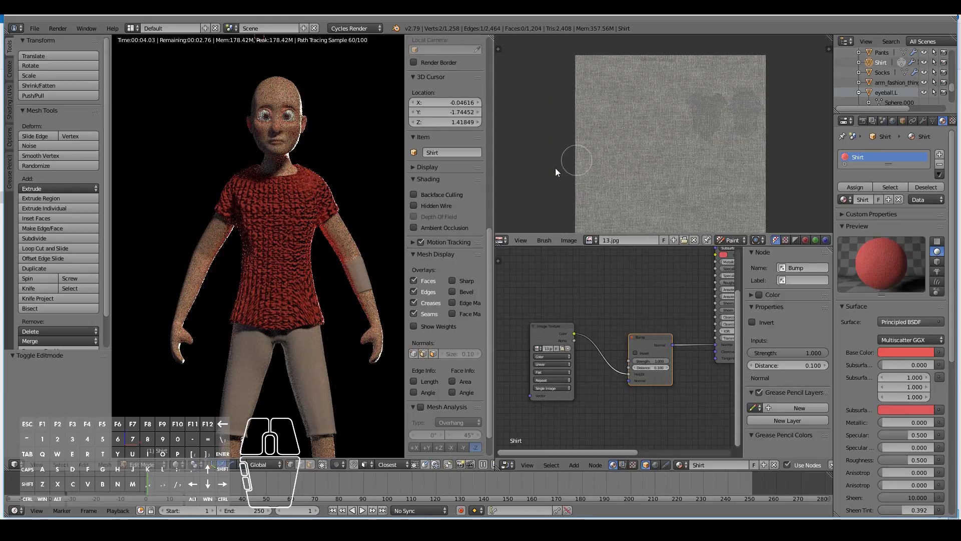
{"action": "key", "text": "a"}
{"action": "scroll", "coordinate": [445, 241], "scroll_direction": "down", "scroll_amount": 5}
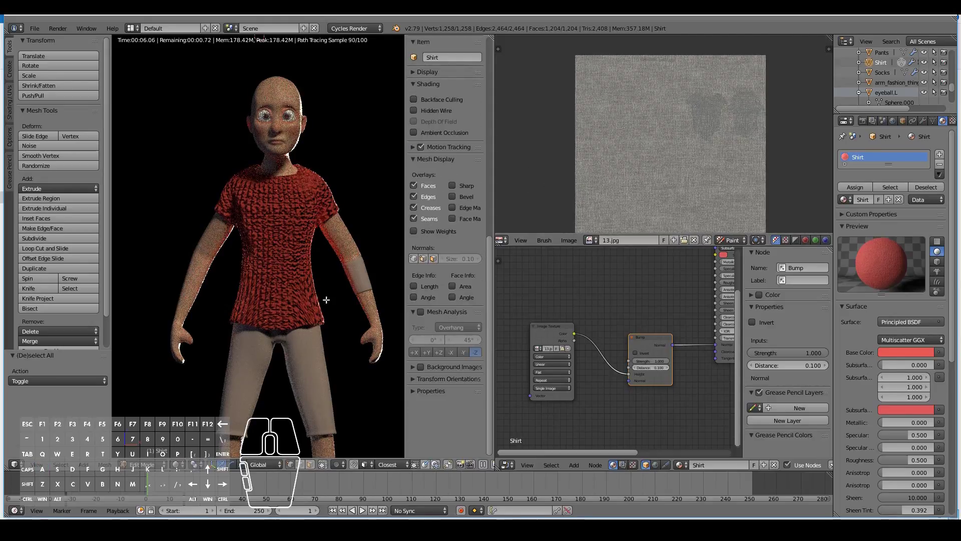
- Set the 3D viewport to Solid shading and the image editor to View mode so the shirt's UVs display
{"action": "left_click", "coordinate": [178, 465]}
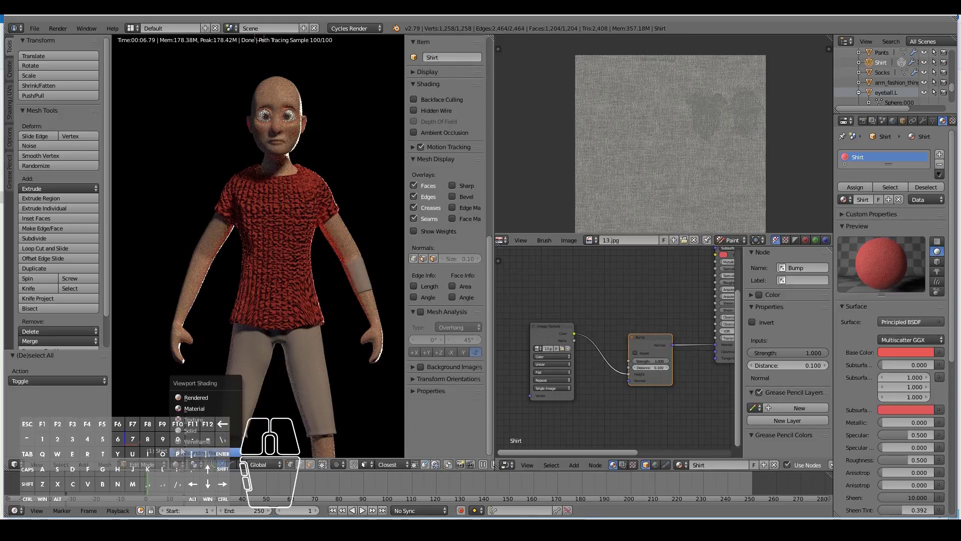
{"action": "left_click", "coordinate": [200, 432]}
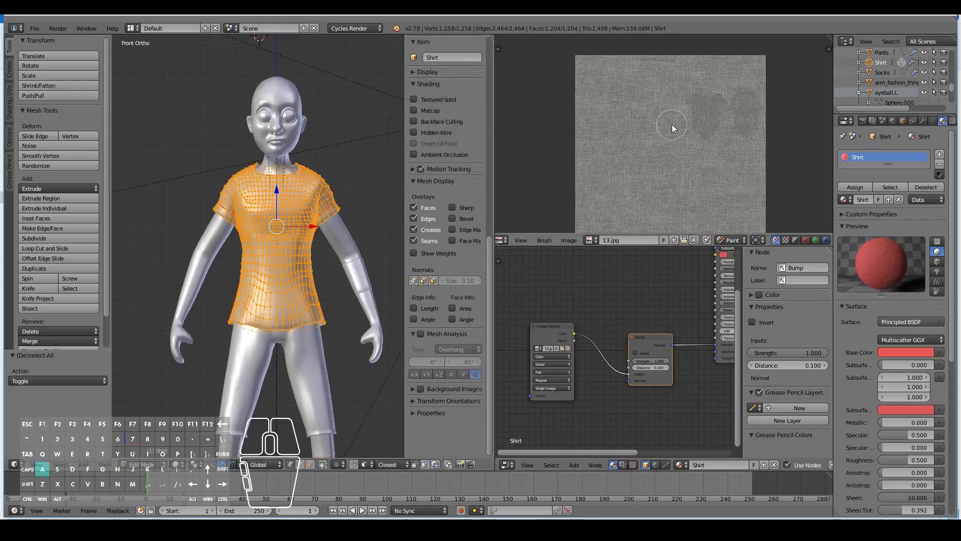
{"action": "left_click", "coordinate": [732, 240]}
{"action": "left_click", "coordinate": [735, 229]}
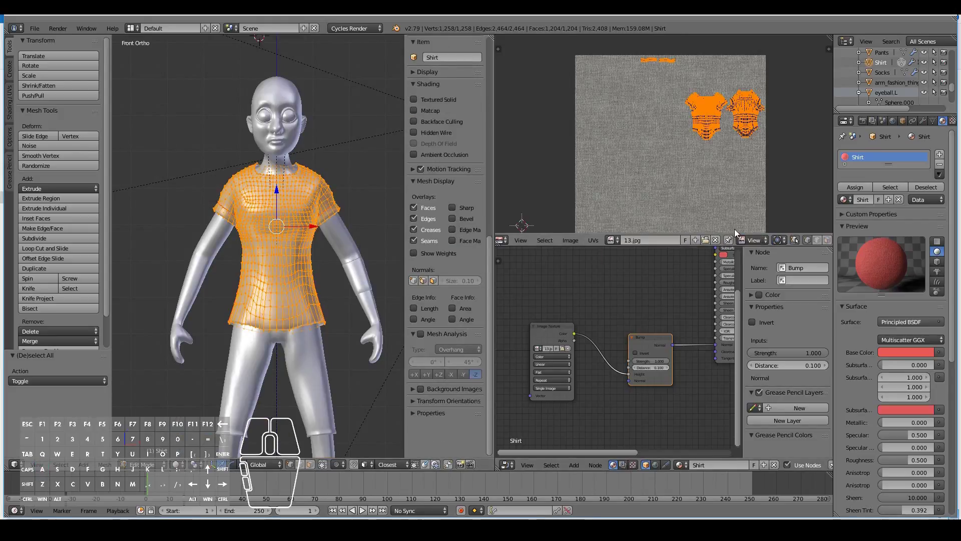
- Scale the shirt's UV islands up about 6.4 times and position the front island over the fabric image
{"action": "scroll", "coordinate": [728, 163], "scroll_direction": "down", "scroll_amount": 3}
{"action": "key", "text": "g"}
{"action": "left_click", "coordinate": [677, 155]}
{"action": "key", "text": "s"}
{"action": "left_click", "coordinate": [585, 91]}
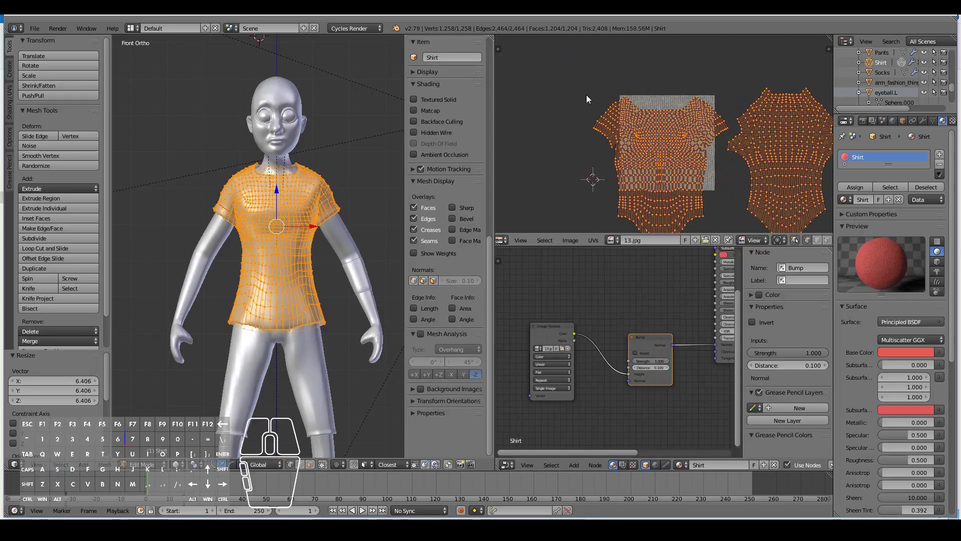
{"action": "key", "text": "g"}
{"action": "left_click", "coordinate": [568, 53]}
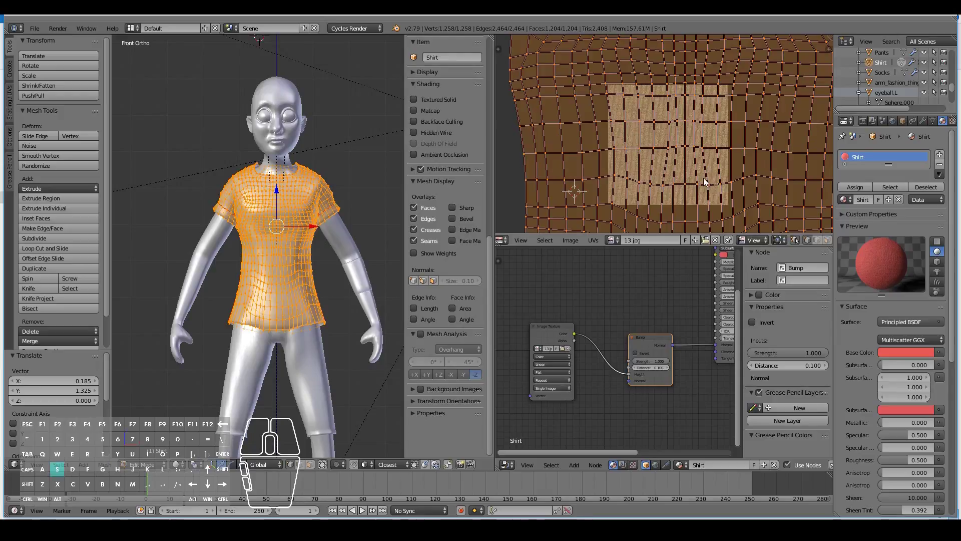
- Enlarge the shirt's UV islands further, leave Edit Mode and return the viewport to Rendered shading
{"action": "key", "text": "s"}
{"action": "left_click", "coordinate": [701, 161]}
{"action": "key", "text": "Tab"}
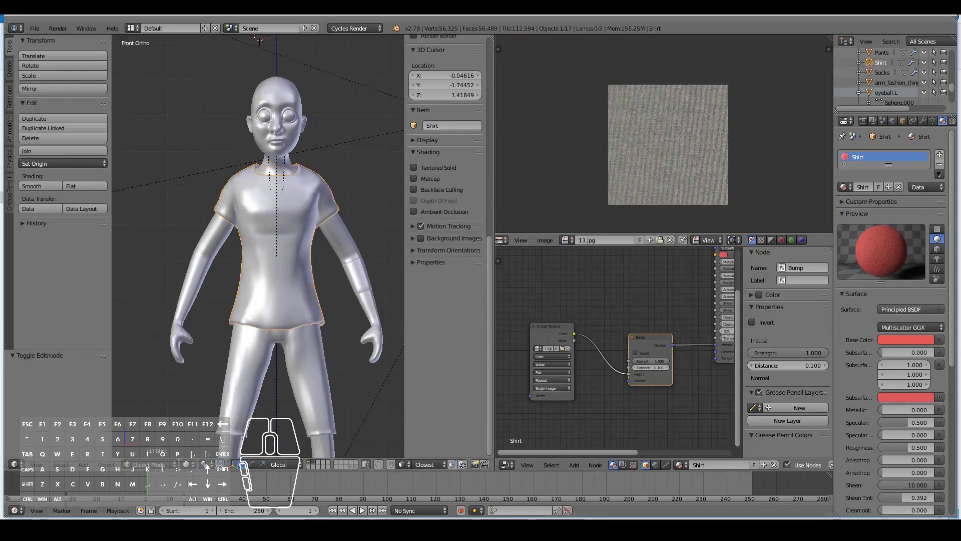
{"action": "left_click", "coordinate": [186, 464]}
{"action": "left_click", "coordinate": [197, 401]}
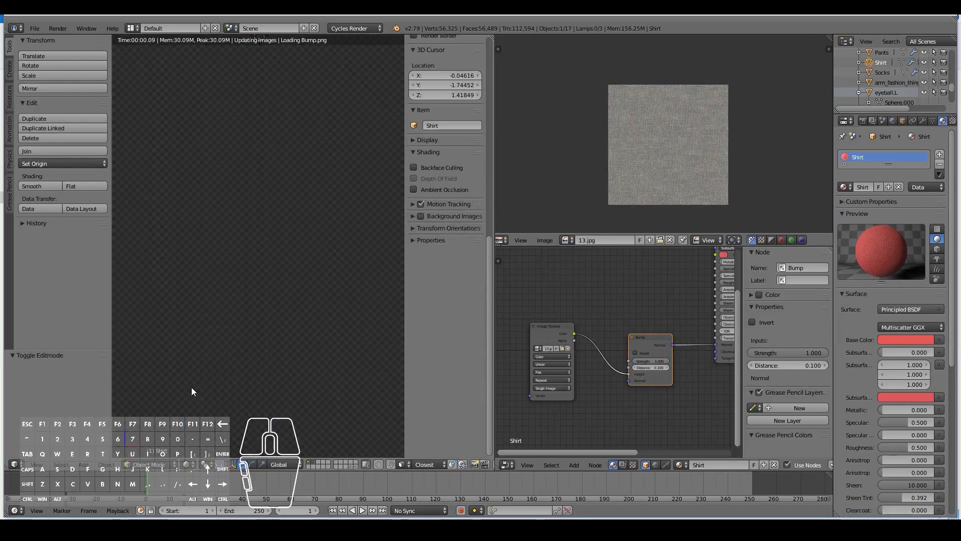
- Set the Bump node's Strength to 0.3 for the shirt
{"action": "scroll", "coordinate": [234, 314], "scroll_direction": "up", "scroll_amount": 5}
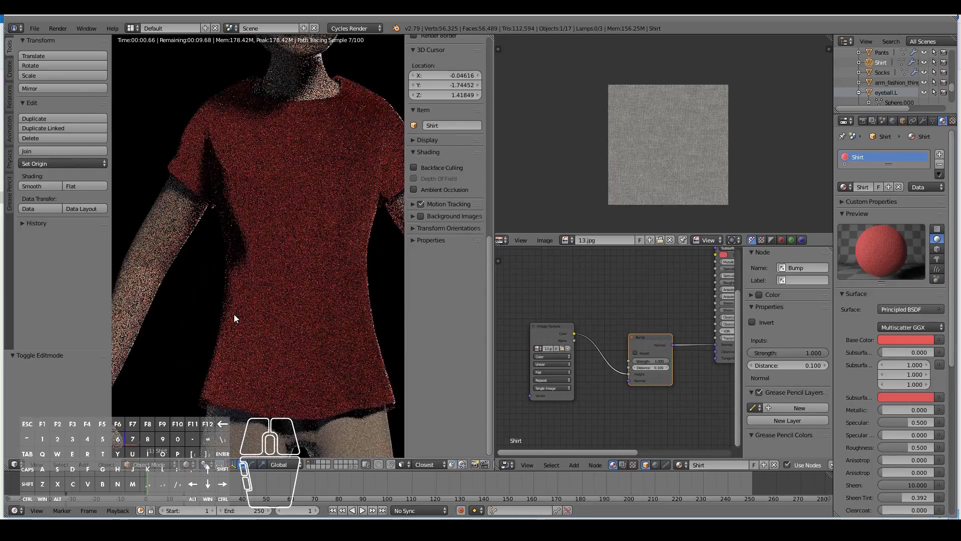
{"action": "scroll", "coordinate": [233, 314], "scroll_direction": "up", "scroll_amount": 3}
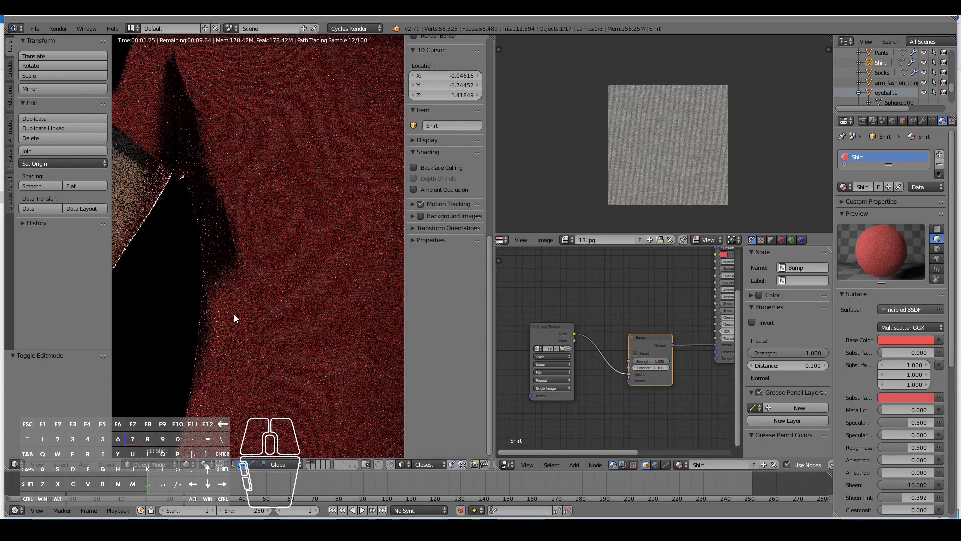
{"action": "scroll", "coordinate": [234, 314], "scroll_direction": "down", "scroll_amount": 4}
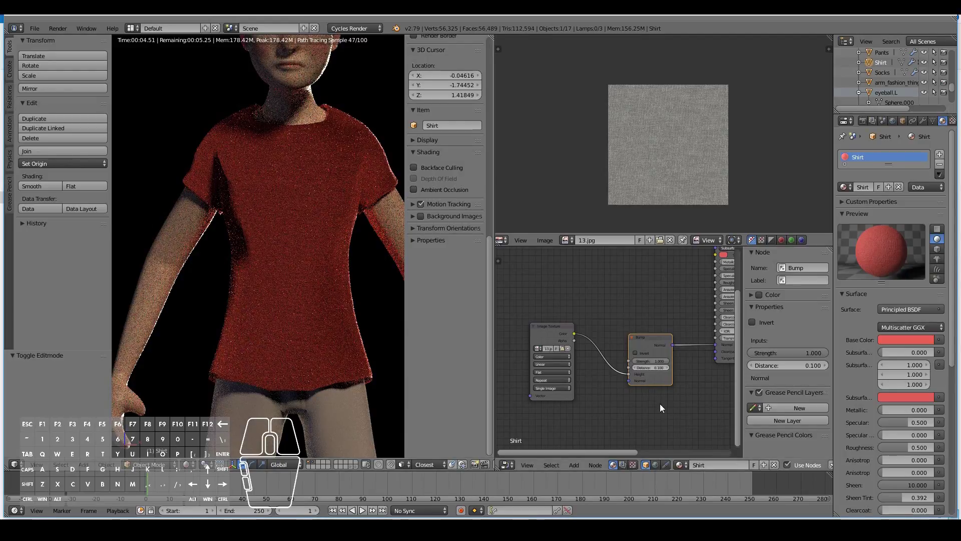
{"action": "scroll", "coordinate": [646, 398], "scroll_direction": "up", "scroll_amount": 3}
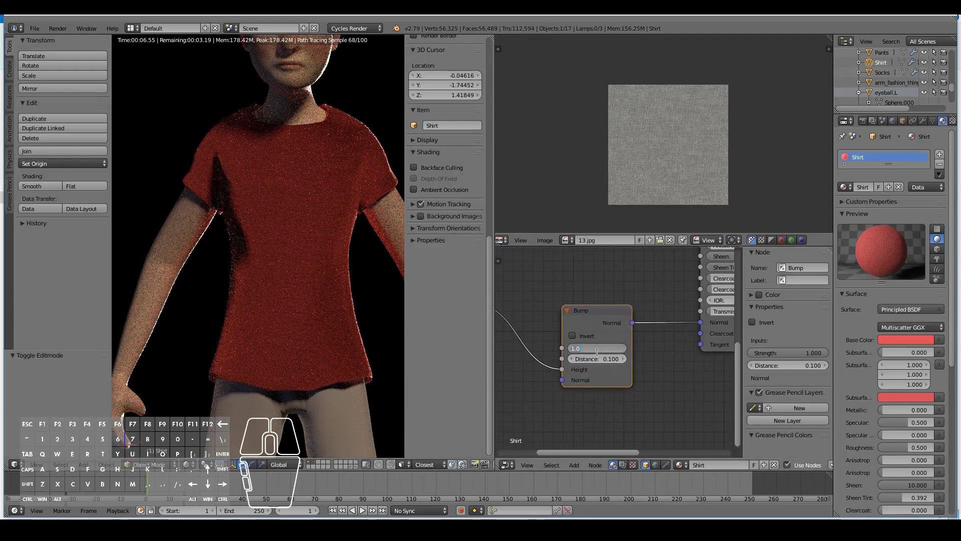
{"action": "key", "text": "Return"}
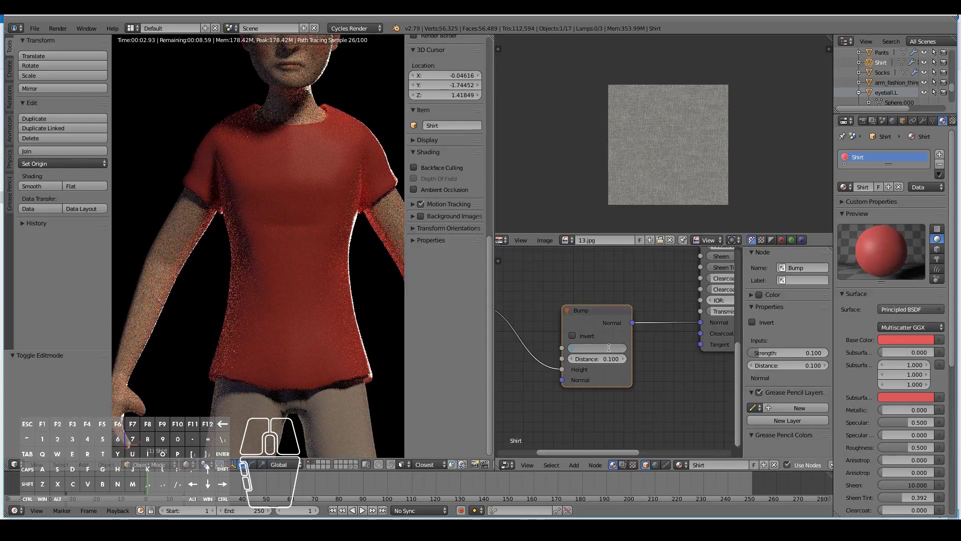
{"action": "key", "text": "Return"}
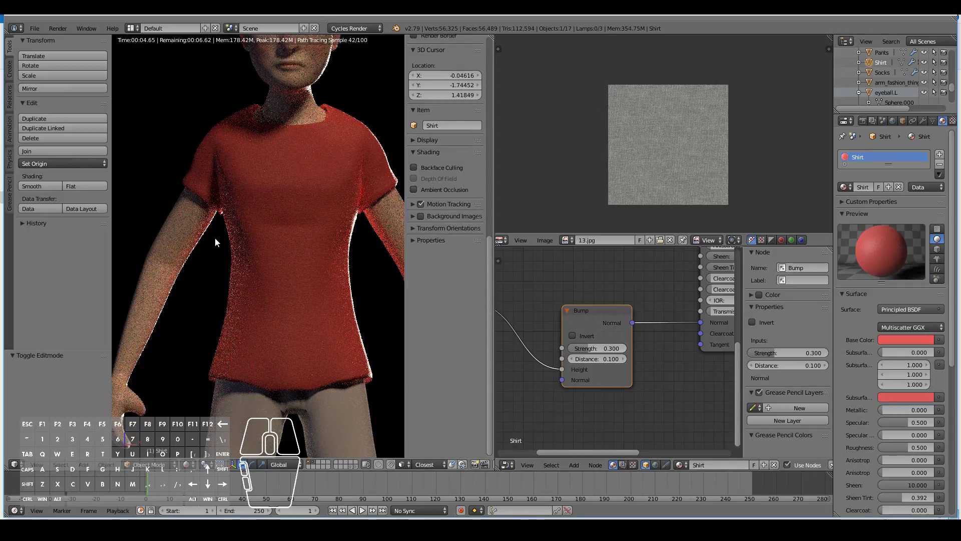
- Scale all of the shirt's UVs down to about 0.787 in Edit Mode and return to Object Mode
{"action": "scroll", "coordinate": [227, 242], "scroll_direction": "up", "scroll_amount": 2}
{"action": "scroll", "coordinate": [228, 240], "scroll_direction": "up", "scroll_amount": 1}
{"action": "scroll", "coordinate": [227, 240], "scroll_direction": "down", "scroll_amount": 3}
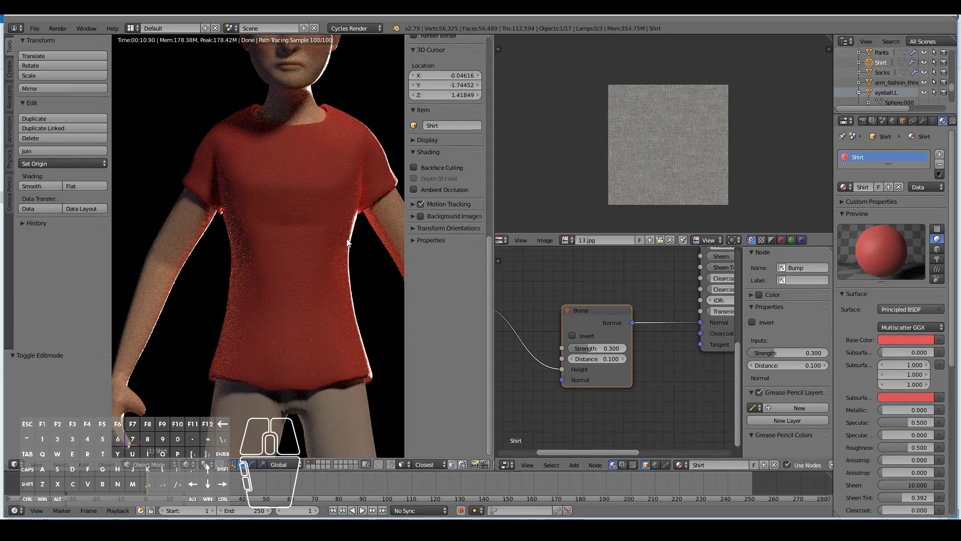
{"action": "key", "text": "Tab"}
{"action": "scroll", "coordinate": [712, 205], "scroll_direction": "down", "scroll_amount": 3}
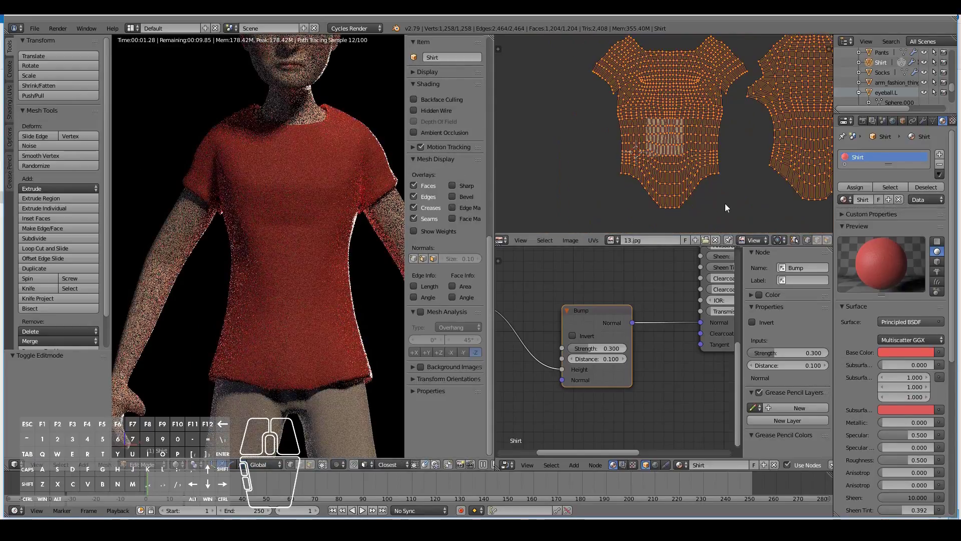
{"action": "key", "text": "s"}
{"action": "left_click", "coordinate": [713, 169]}
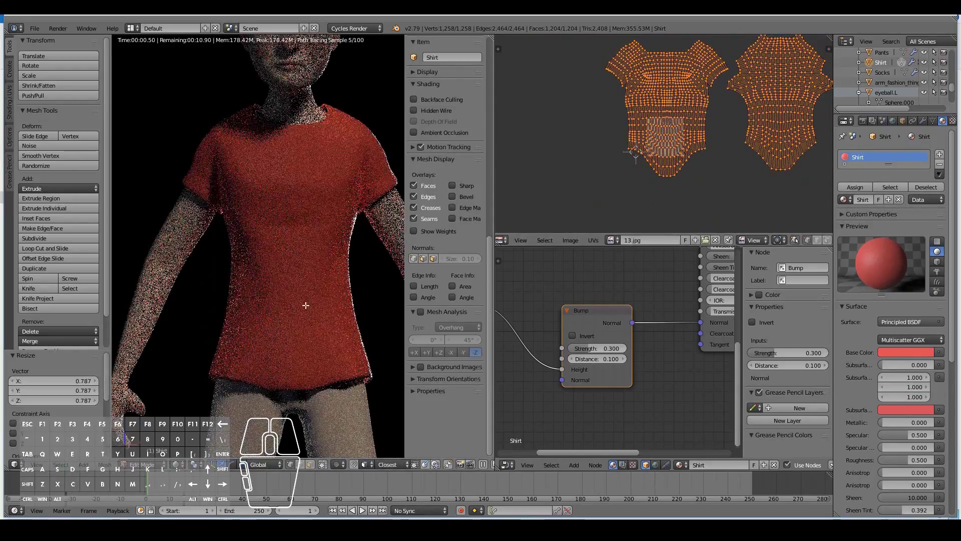
{"action": "key", "text": "Tab"}
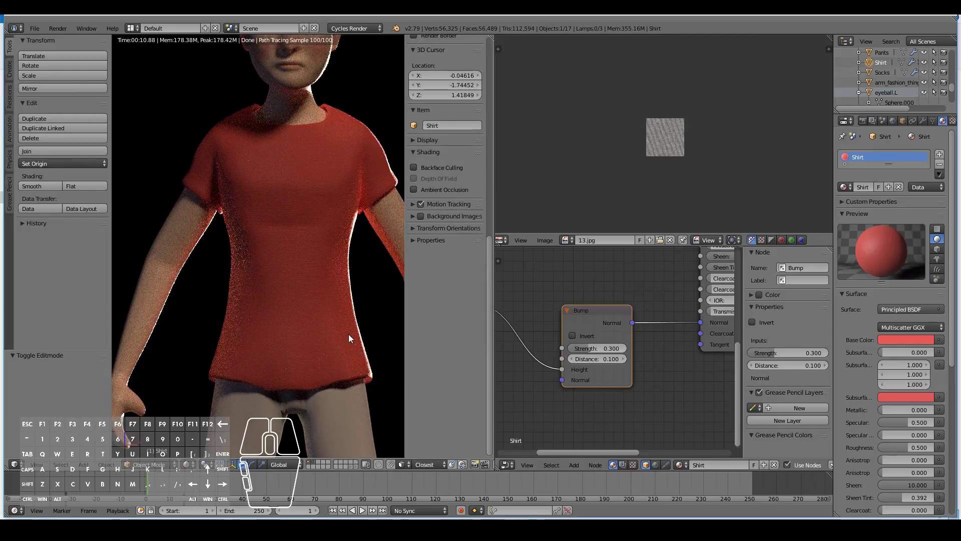
- Copy the shirt material's Image Texture, Bump and Principled BSDF nodes
{"action": "scroll", "coordinate": [346, 332], "scroll_direction": "down", "scroll_amount": 5}
{"action": "scroll", "coordinate": [629, 371], "scroll_direction": "down", "scroll_amount": 5}
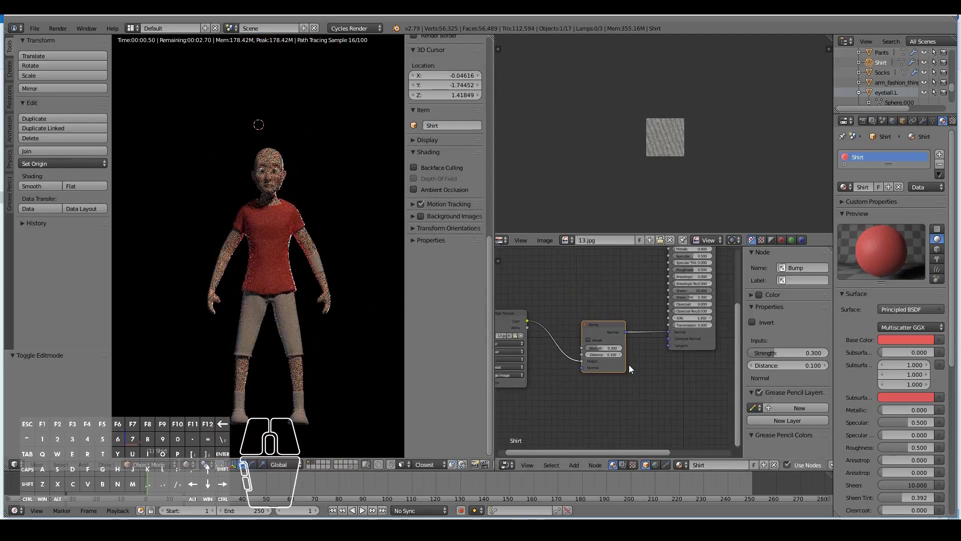
{"action": "key", "text": "b"}
{"action": "left_click_drag", "start_coordinate": [551, 264], "coordinate": [655, 391]}
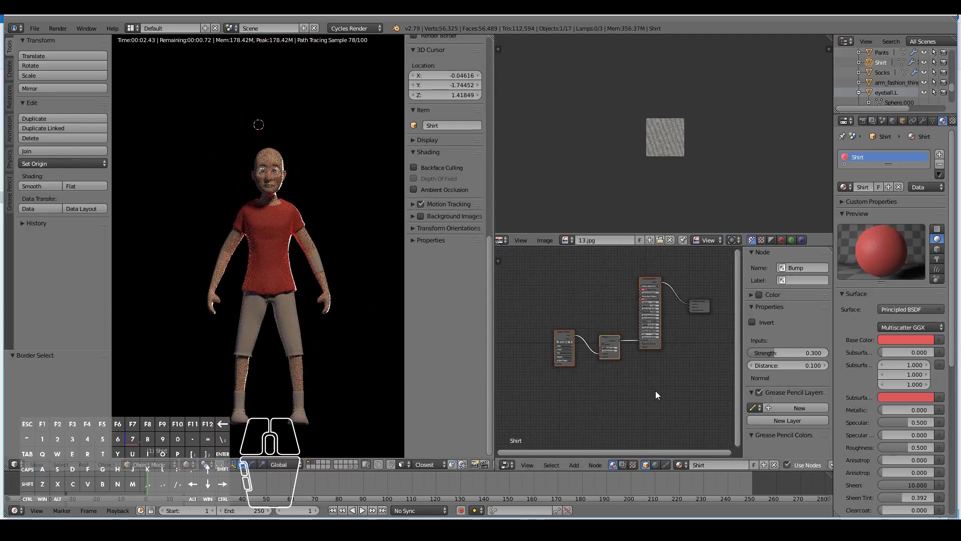
{"action": "key", "text": "ctrl+c"}
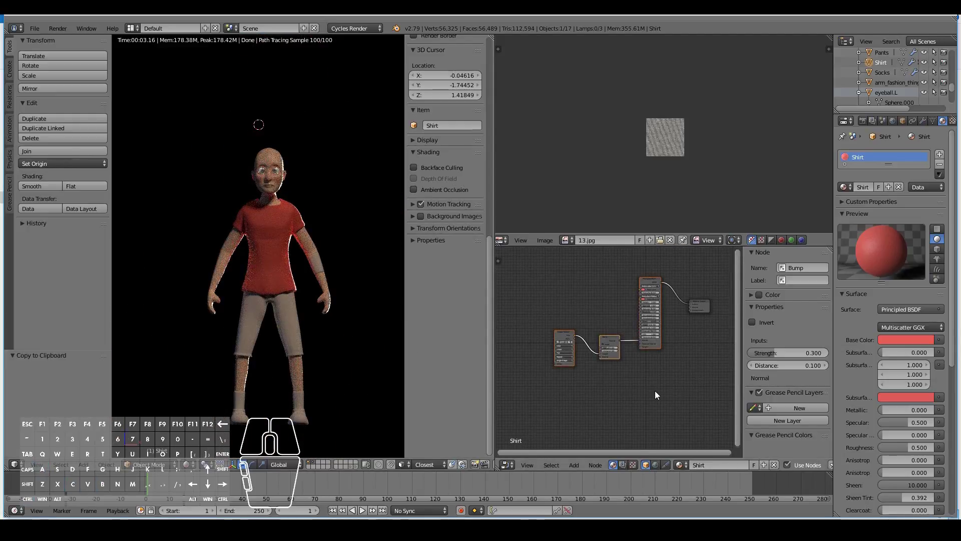
- Replace the pants' Diffuse BSDF with the copied shirt nodes and connect the Principled BSDF to the Material Output's Surface
{"action": "right_click", "coordinate": [283, 328]}
{"action": "left_click", "coordinate": [657, 301]}
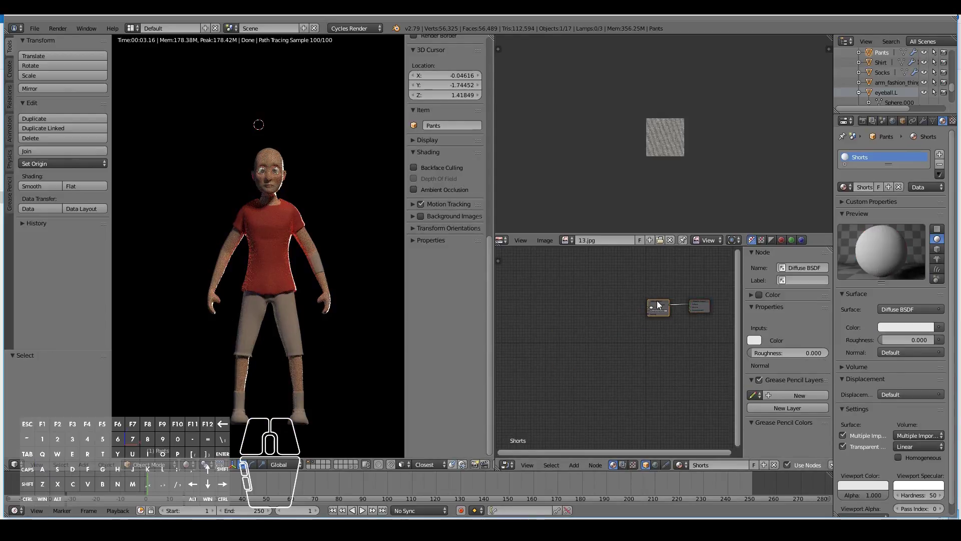
{"action": "key", "text": "x"}
{"action": "key", "text": "ctrl+v"}
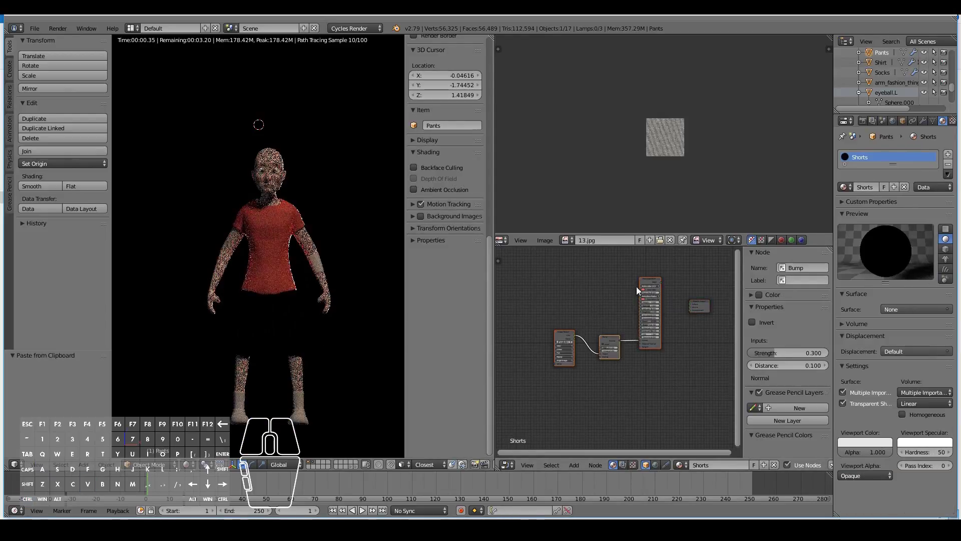
{"action": "left_click_drag", "start_coordinate": [659, 285], "coordinate": [689, 303]}
- Set the Base Color of the pants' Principled BSDF to a muted golden brown
{"action": "scroll", "coordinate": [614, 290], "scroll_direction": "up", "scroll_amount": 3}
{"action": "scroll", "coordinate": [571, 374], "scroll_direction": "up", "scroll_amount": 3}
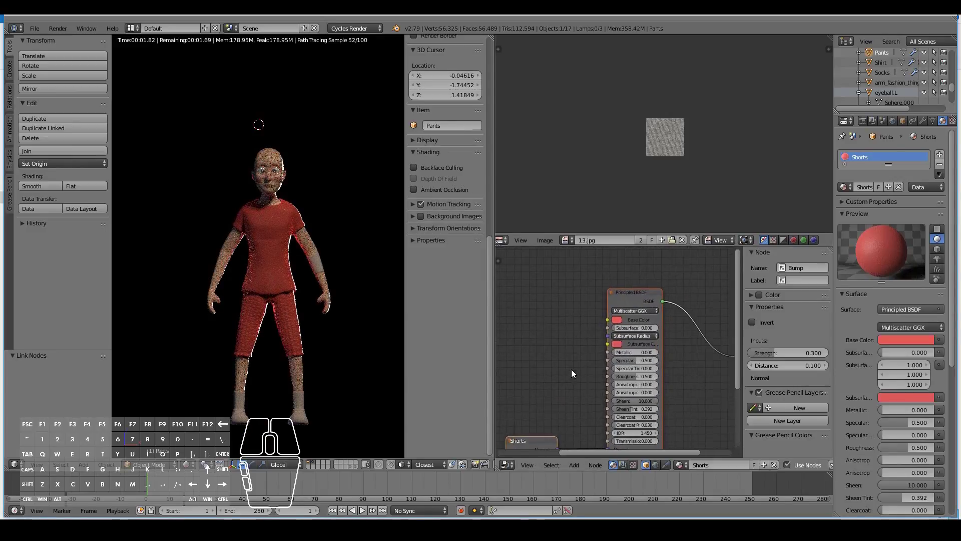
{"action": "left_click", "coordinate": [619, 309]}
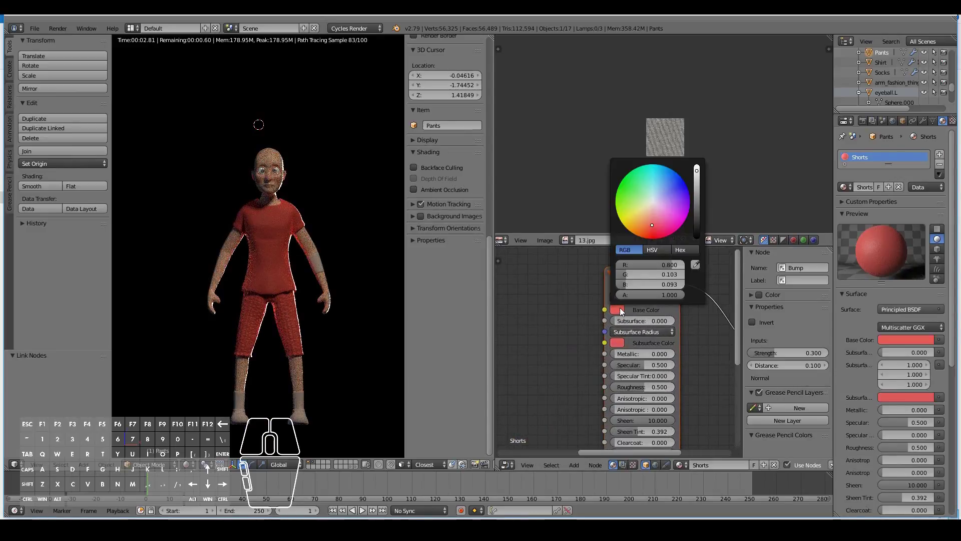
{"action": "left_click", "coordinate": [641, 218]}
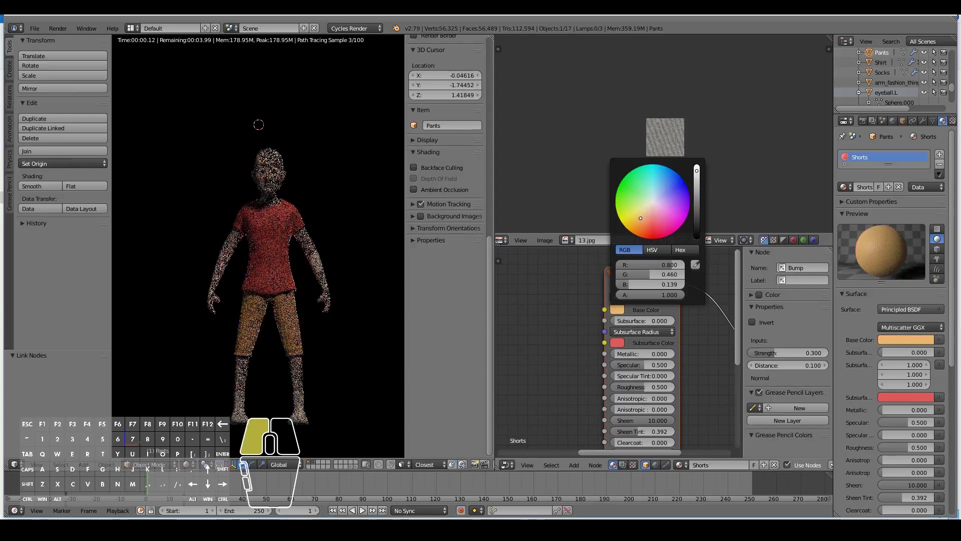
{"action": "left_click", "coordinate": [696, 191]}
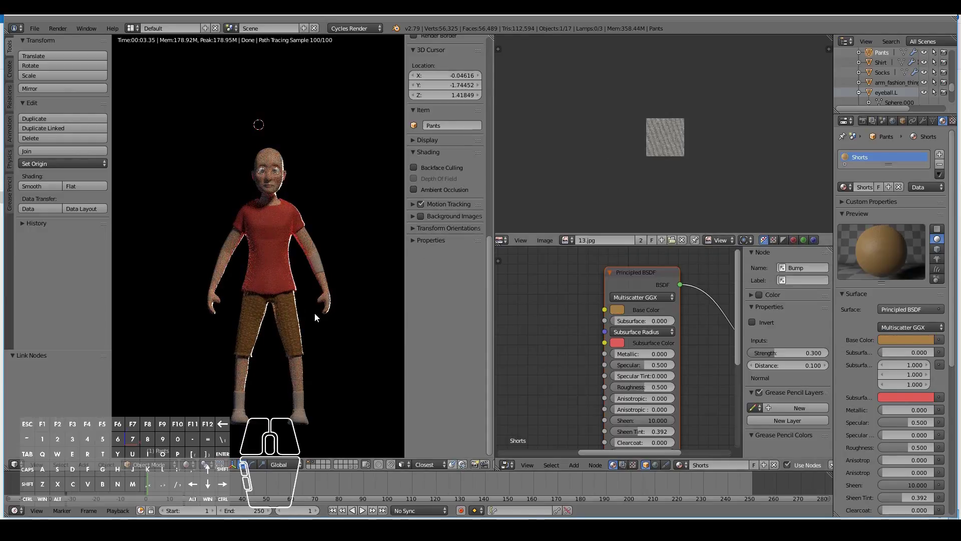
- Scale all of the pants' UVs up by about 1.8 in Edit Mode and return to Object Mode
{"action": "scroll", "coordinate": [316, 313], "scroll_direction": "up", "scroll_amount": 1}
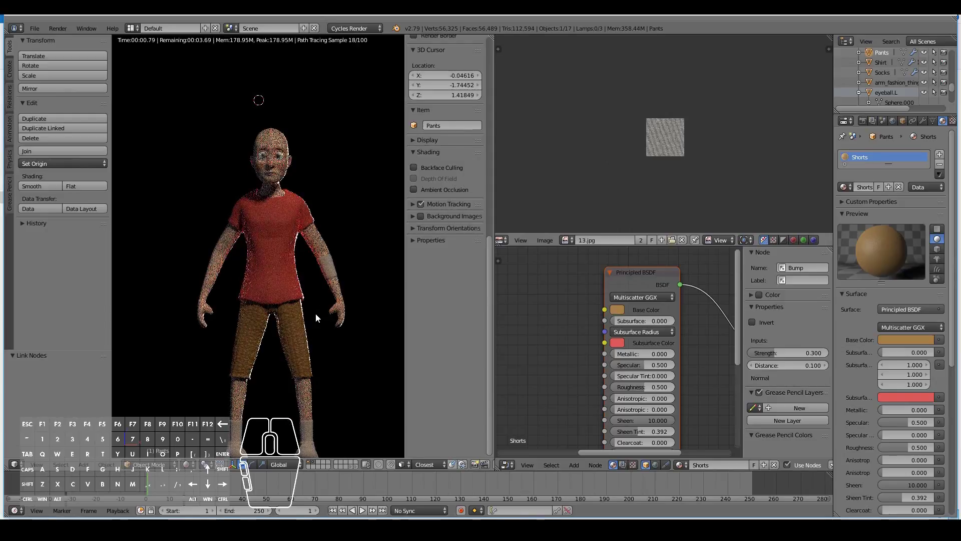
{"action": "scroll", "coordinate": [315, 314], "scroll_direction": "up", "scroll_amount": 3}
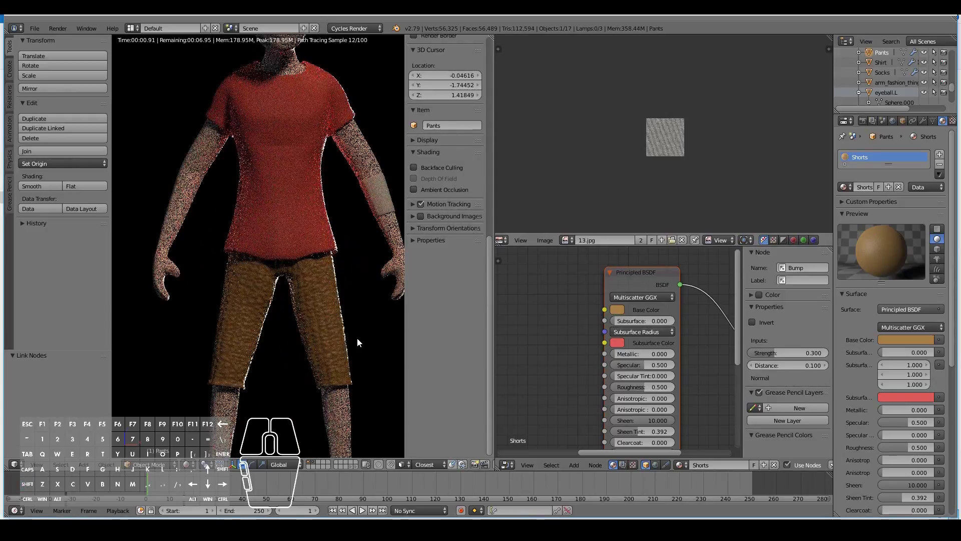
{"action": "key", "text": "Tab"}
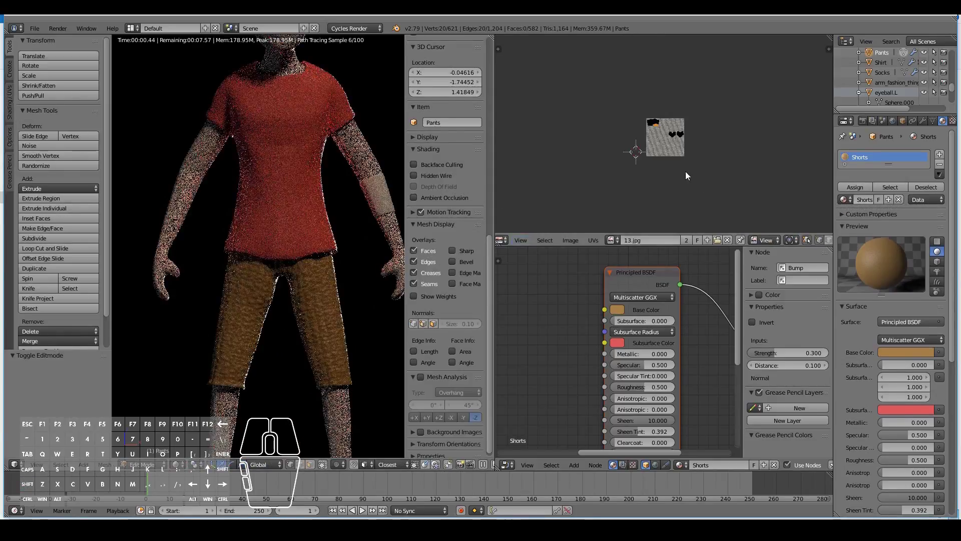
{"action": "key", "text": "a"}
{"action": "key", "text": "s"}
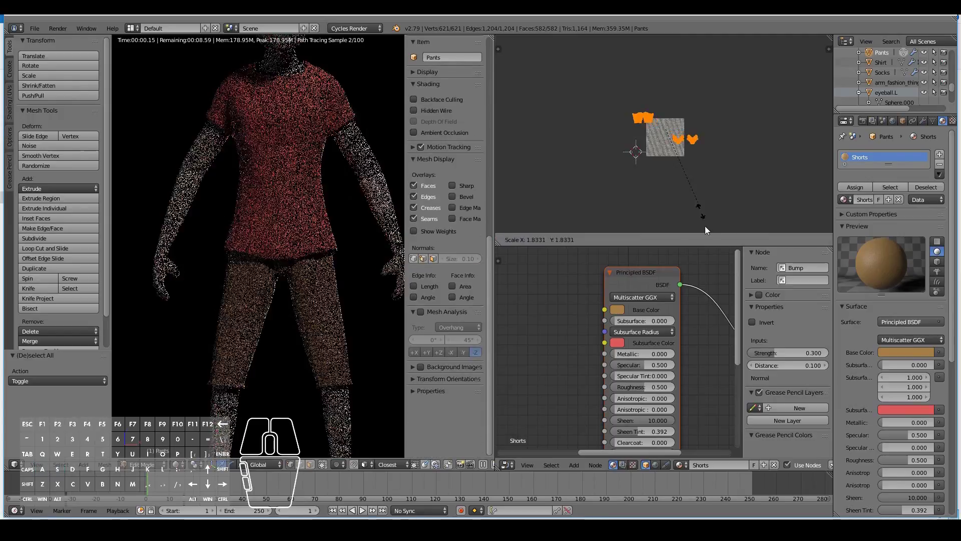
{"action": "left_click", "coordinate": [698, 217]}
{"action": "key", "text": "Tab"}
- Give the socks the copied fabric nodes, connected to the Material Output, and set their Base Color to white
{"action": "scroll", "coordinate": [327, 394], "scroll_direction": "down", "scroll_amount": 2}
{"action": "right_click", "coordinate": [321, 405]}
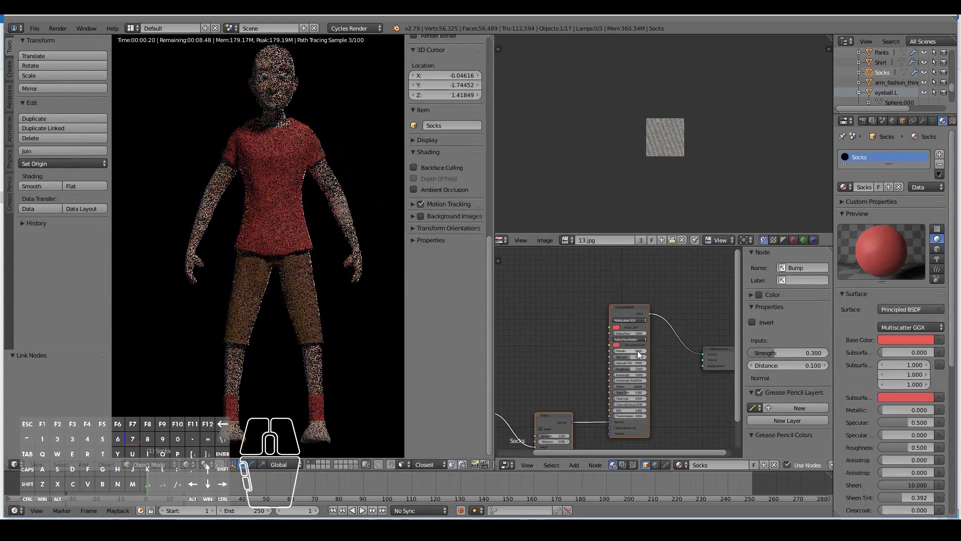
{"action": "left_click", "coordinate": [616, 327]}
{"action": "left_click", "coordinate": [635, 269]}
{"action": "left_click_drag", "start_coordinate": [659, 253], "coordinate": [660, 253]}
- Replace the shoes' existing shader with the copied fabric nodes and connect the Principled BSDF to the Material Output's Surface
{"action": "right_click", "coordinate": [317, 427]}
{"action": "scroll", "coordinate": [327, 401], "scroll_direction": "down", "scroll_amount": 2}
{"action": "middle_click_drag", "start_coordinate": [359, 401], "coordinate": [328, 402]}
{"action": "key", "text": "x"}
{"action": "key", "text": "ctrl+v"}
{"action": "scroll", "coordinate": [645, 330], "scroll_direction": "up", "scroll_amount": 1}
{"action": "left_click_drag", "start_coordinate": [652, 311], "coordinate": [709, 355]}
{"action": "middle_click_drag", "start_coordinate": [527, 379], "coordinate": [583, 337]}
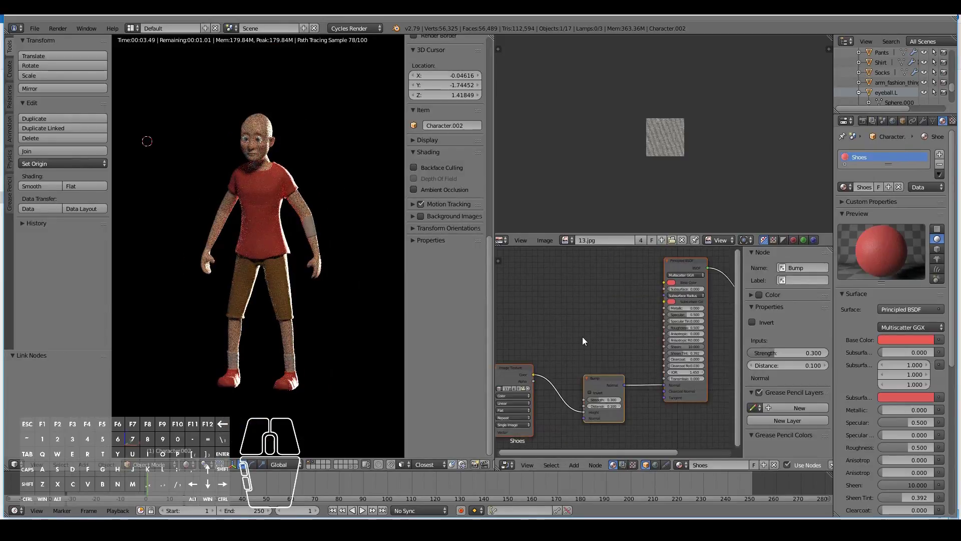
- Delete the shoes' pasted fabric nodes and connect a new Principled BSDF to the Material Output's Surface
{"action": "key", "text": "x"}
{"action": "key", "text": "shift+a"}
{"action": "left_click", "coordinate": [655, 398]}
{"action": "left_click", "coordinate": [607, 302]}
{"action": "left_click_drag", "start_coordinate": [640, 311], "coordinate": [671, 322]}
- Set the shoes' Base Color to a dark brown and fine-tune the Principled BSDF's shading values
{"action": "scroll", "coordinate": [615, 323], "scroll_direction": "up", "scroll_amount": 8}
{"action": "left_click", "coordinate": [611, 317]}
{"action": "left_click", "coordinate": [698, 220]}
{"action": "left_click", "coordinate": [610, 316]}
{"action": "left_click", "coordinate": [696, 206]}
{"action": "left_click_drag", "start_coordinate": [640, 376], "coordinate": [648, 377]}
{"action": "left_click_drag", "start_coordinate": [635, 435], "coordinate": [657, 436]}
{"action": "left_click_drag", "start_coordinate": [640, 401], "coordinate": [630, 400]}
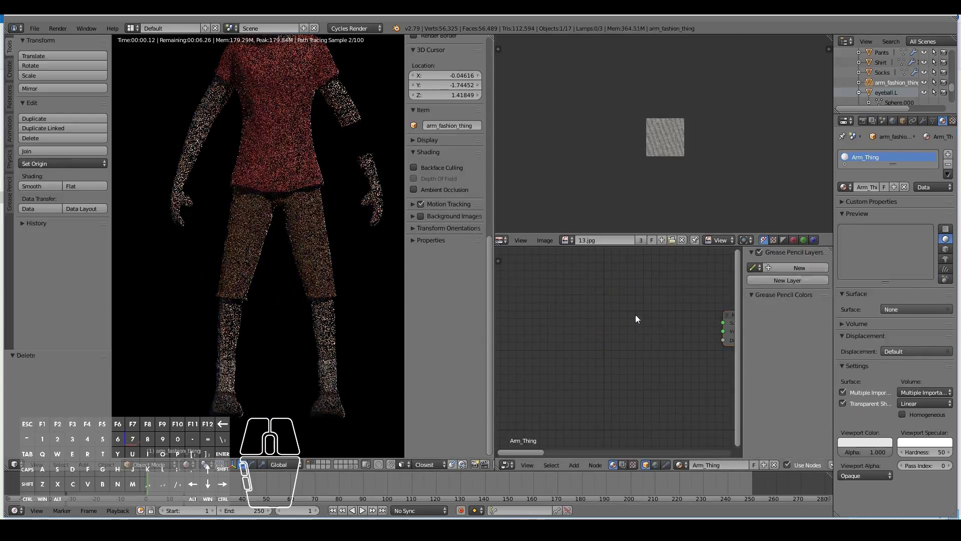
- Give the arm band the copied fabric nodes with a blue Base Color and check its UVs in Edit Mode
{"action": "left_click", "coordinate": [629, 287]}
{"action": "left_click", "coordinate": [671, 210]}
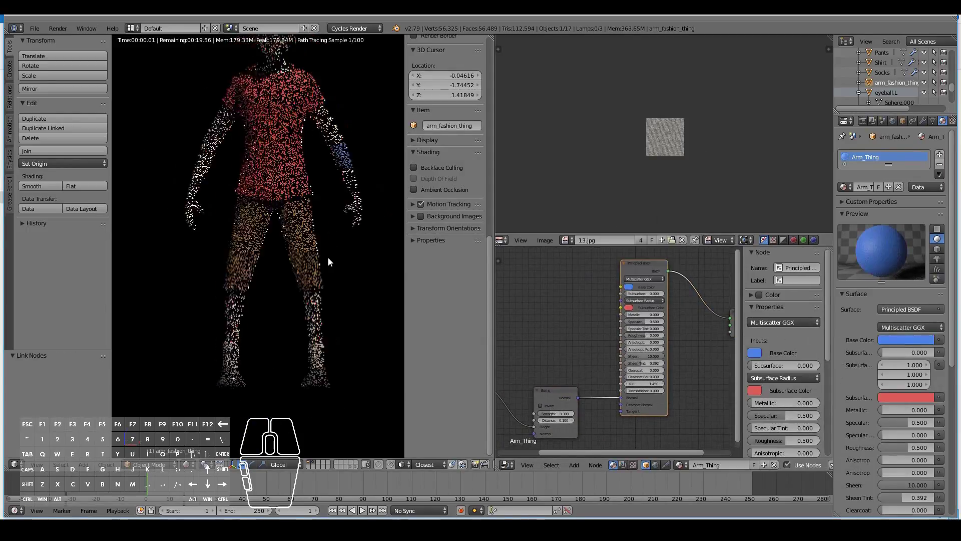
{"action": "key", "text": "Tab"}
{"action": "scroll", "coordinate": [328, 256], "scroll_direction": "down", "scroll_amount": 1}
{"action": "key", "text": "Tab"}
- Examine the socks' UV layout against the fabric texture in Edit Mode
{"action": "scroll", "coordinate": [260, 335], "scroll_direction": "down", "scroll_amount": 2, "text": "shift"}
{"action": "right_click", "coordinate": [316, 418]}
{"action": "key", "text": "Tab"}
{"action": "key", "text": "Tab"}
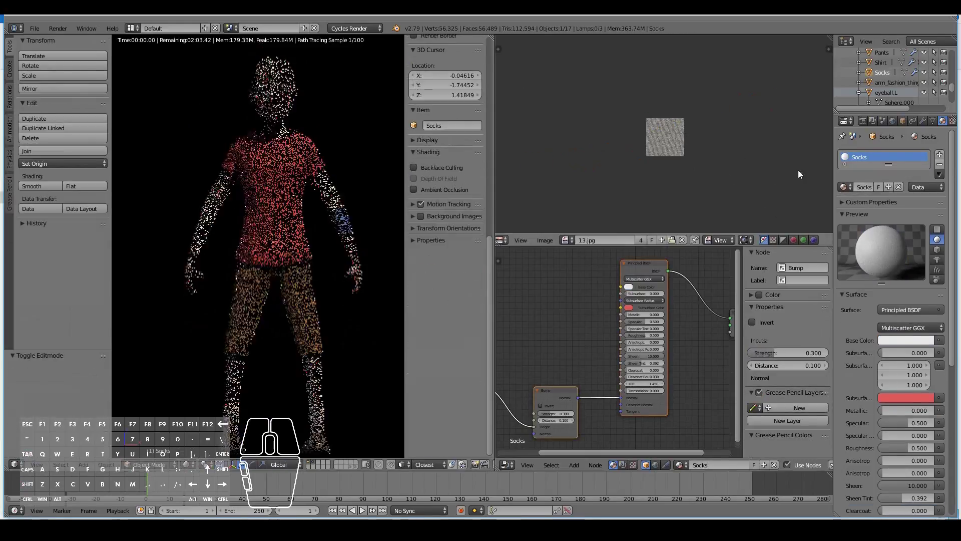
{"action": "scroll", "coordinate": [761, 178], "scroll_direction": "down", "scroll_amount": 3}
{"action": "key", "text": "Tab"}
{"action": "key", "text": "a"}
{"action": "key", "text": "Tab"}
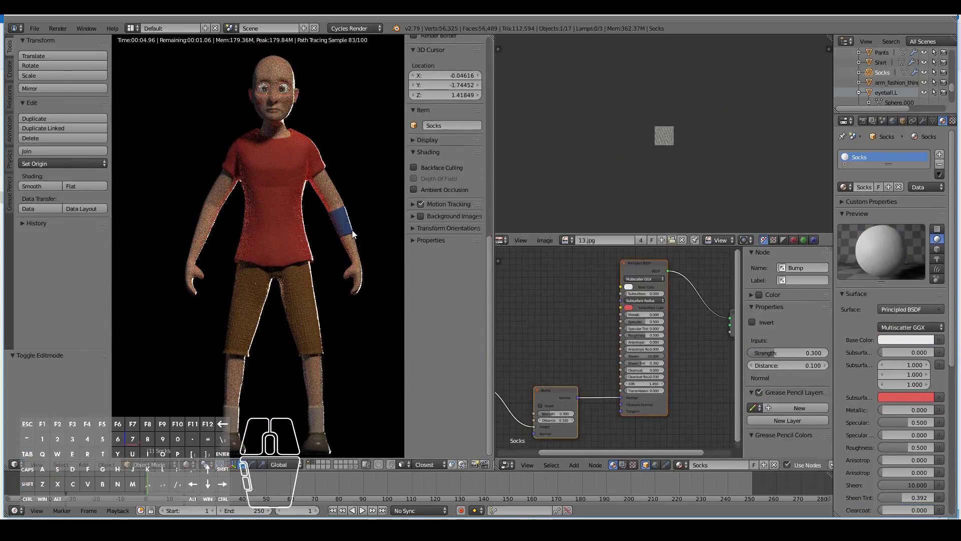
- Inspect the whole dressed character in a maximized rendered viewport and return to the previous layout
{"action": "key", "text": "ctrl+Up"}
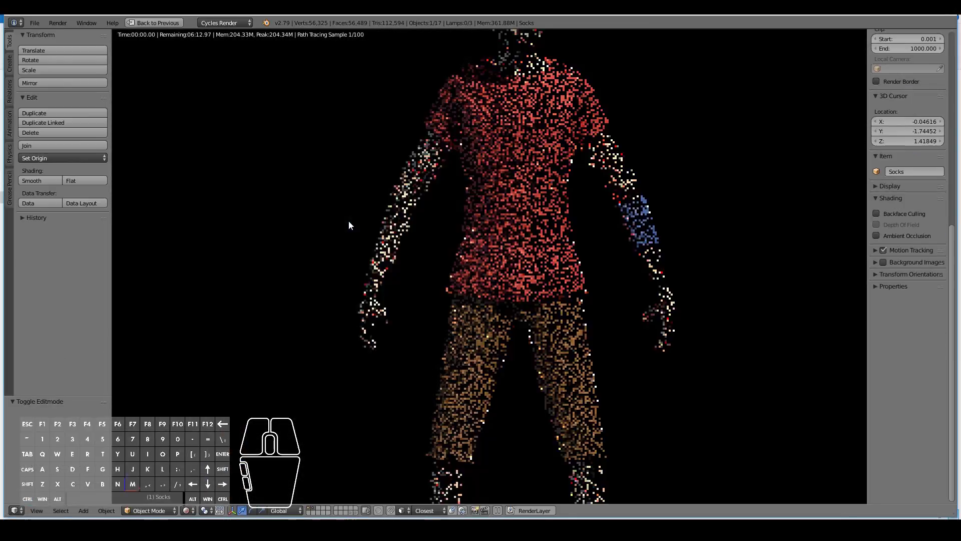
{"action": "scroll", "coordinate": [349, 222], "scroll_direction": "down", "scroll_amount": 1}
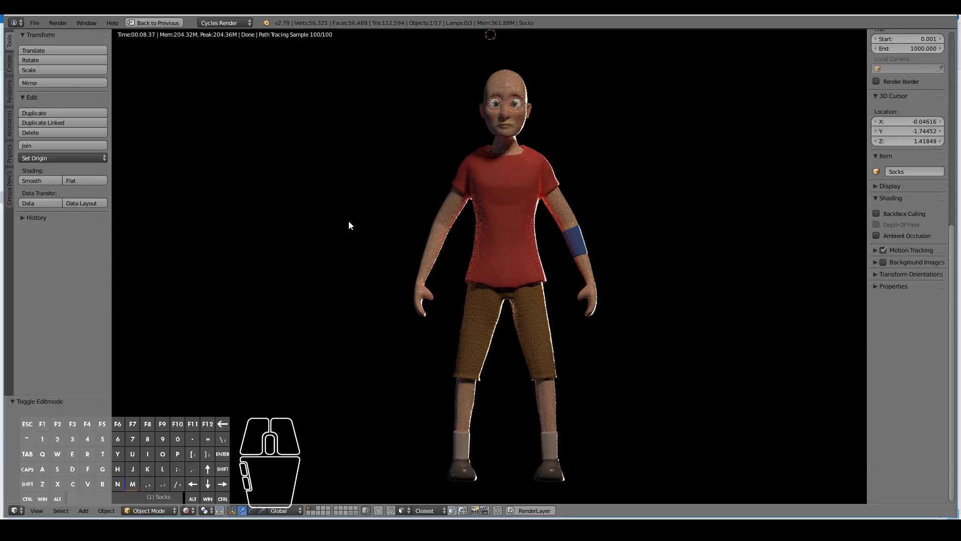
{"action": "left_click", "coordinate": [148, 23]}
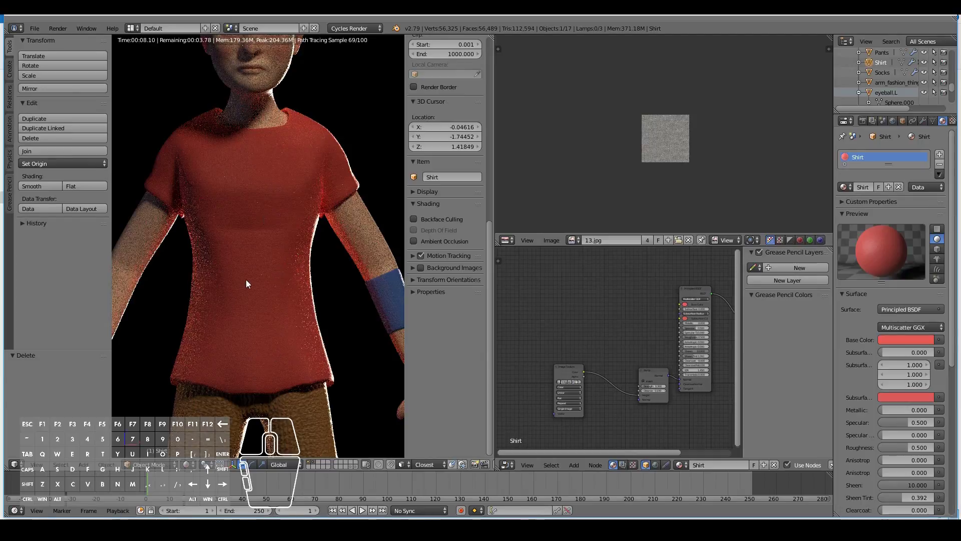
- Switch the viewport shading to Solid for a close view of the shirt, followed by Material shading
{"action": "left_click", "coordinate": [191, 463]}
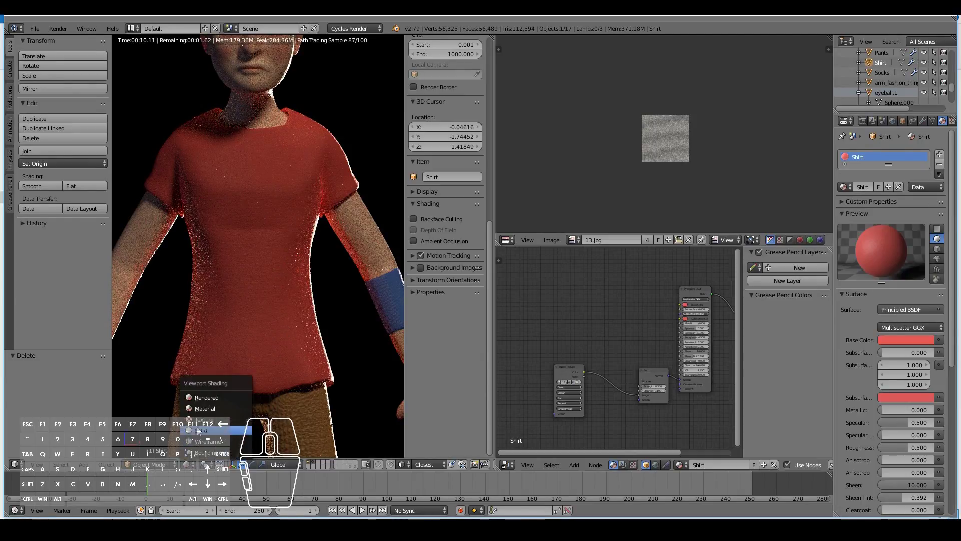
{"action": "left_click", "coordinate": [200, 430]}
{"action": "scroll", "coordinate": [269, 293], "scroll_direction": "up", "scroll_amount": 2}
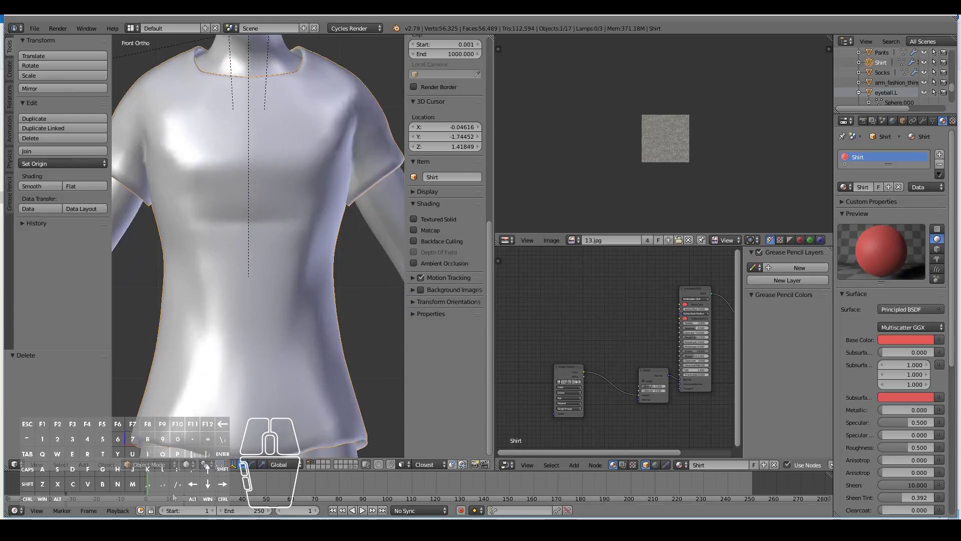
{"action": "left_click", "coordinate": [192, 464]}
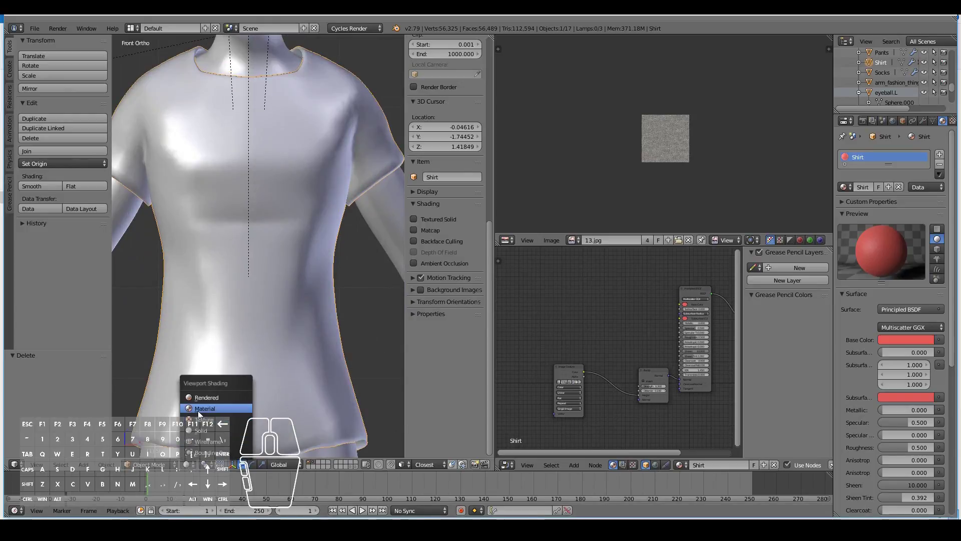